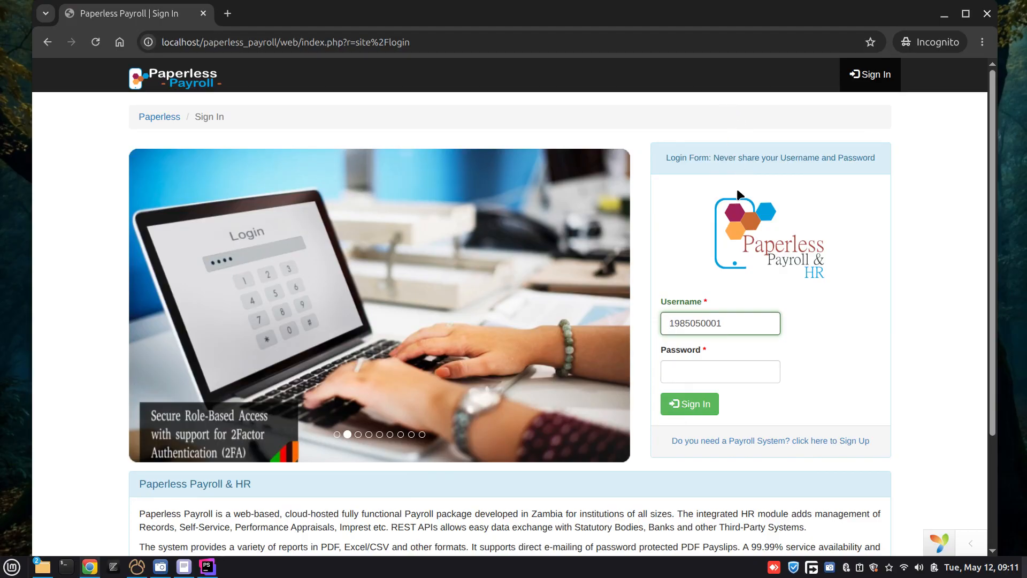
# Step: Sign in to the payroll system with the employee's username and account password
pyautogui.doubleClick(737, 321)
pyautogui.hotkey('ctrl', 'v')
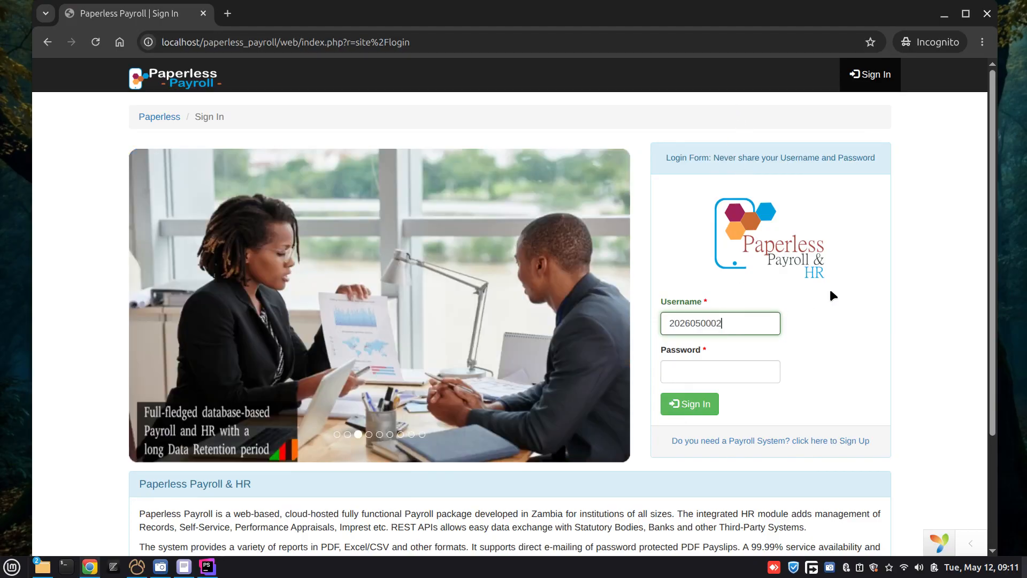
pyautogui.click(746, 374)
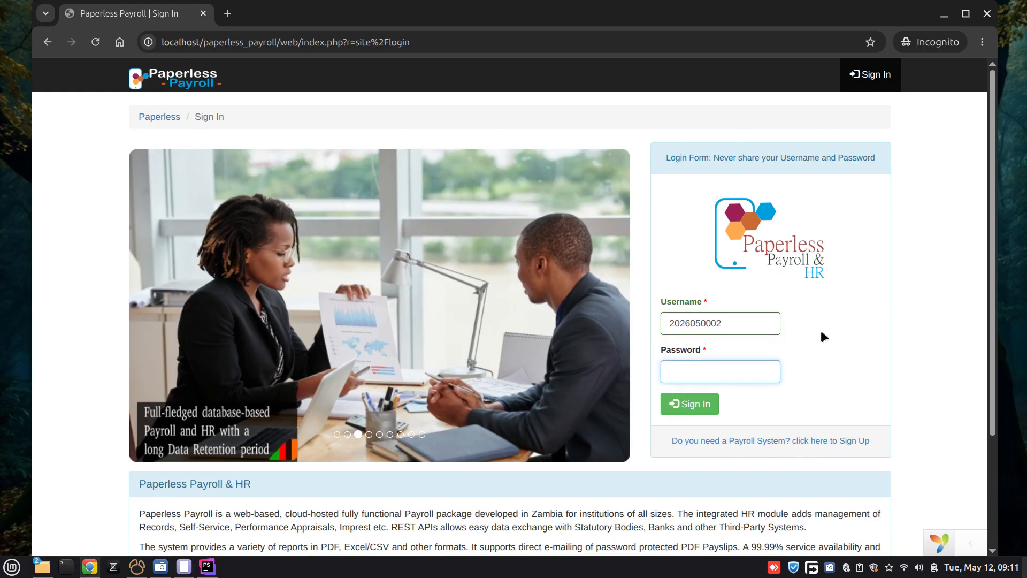
pyautogui.write('123•••••••••')
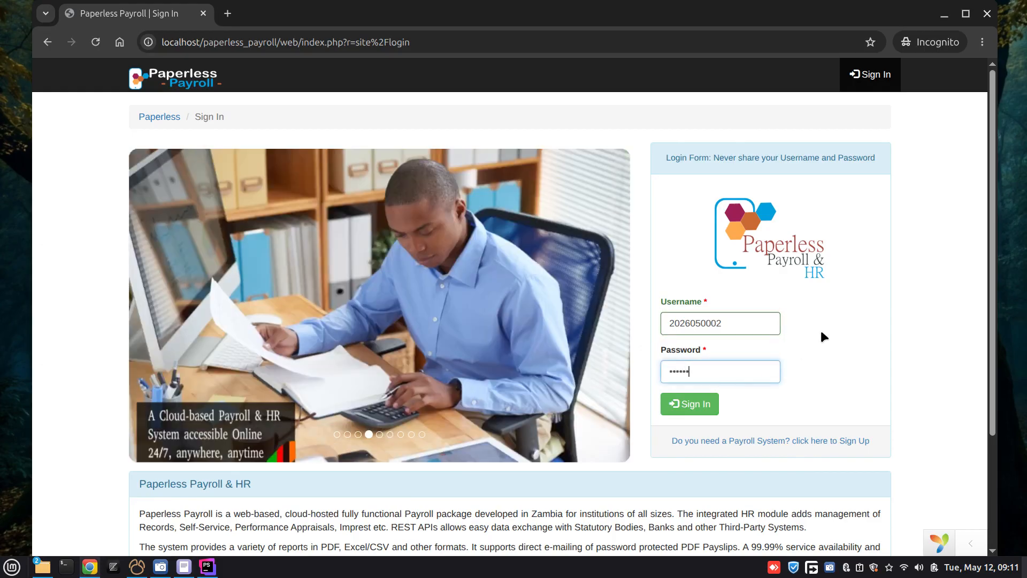
pyautogui.press('Return')
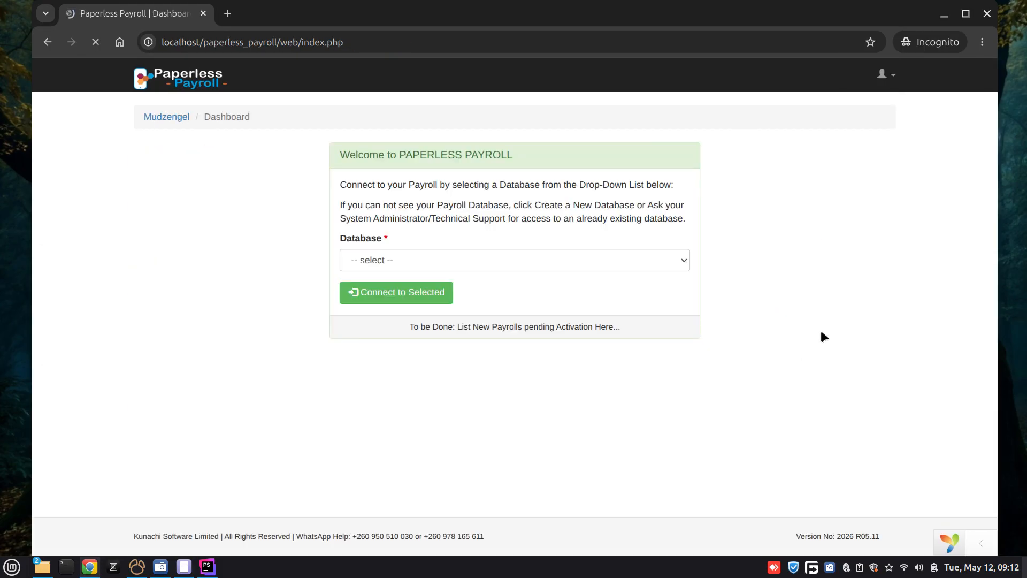
# Step: Connect to the "Paperless Payroll & Hr - Training" database
pyautogui.click(568, 262)
pyautogui.click(502, 298)
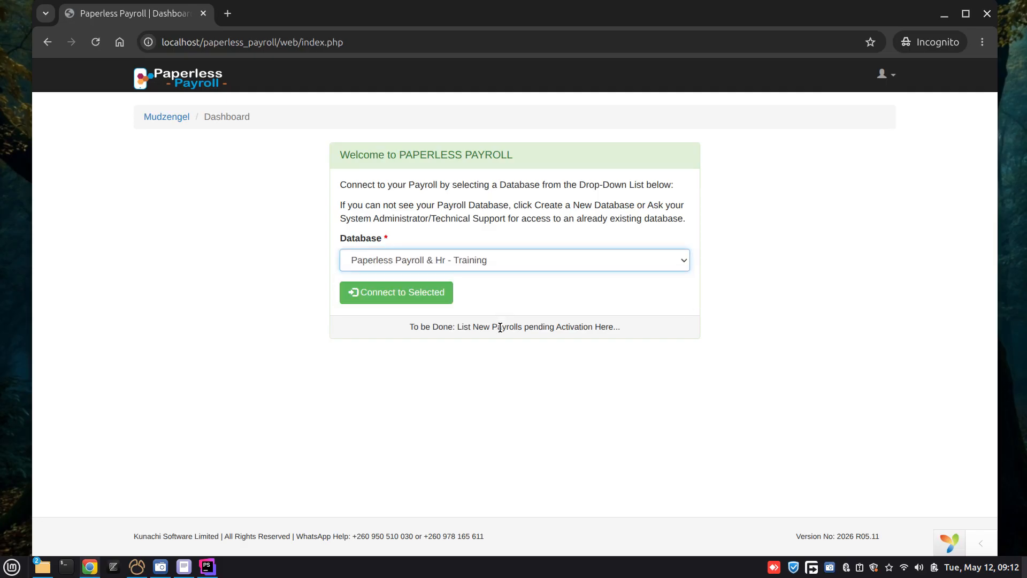
pyautogui.click(367, 294)
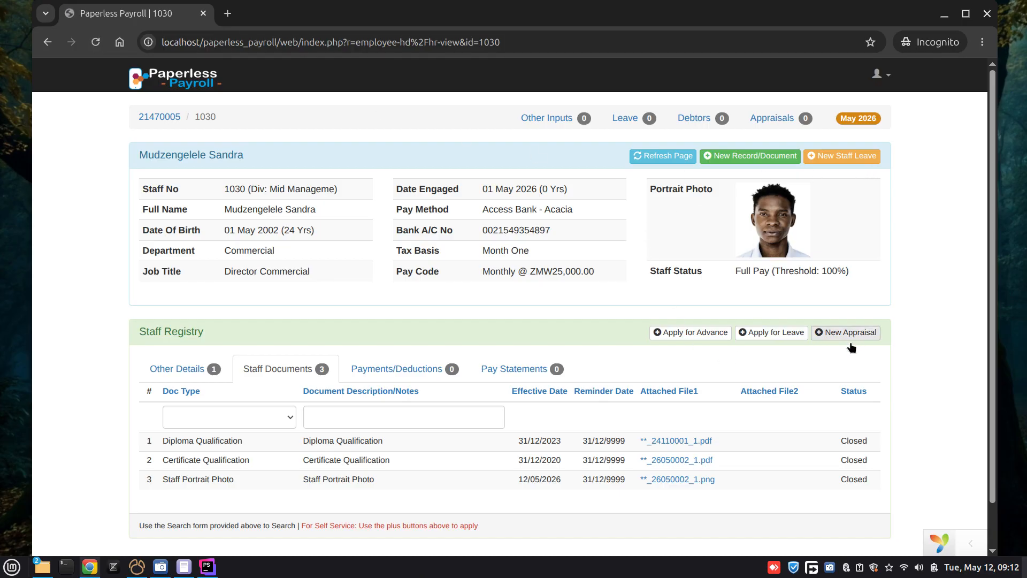
# Step: Apply for an advance with entry type Deduction/Advance and the description "Salary Advance Notes", and save the batch
pyautogui.click(692, 333)
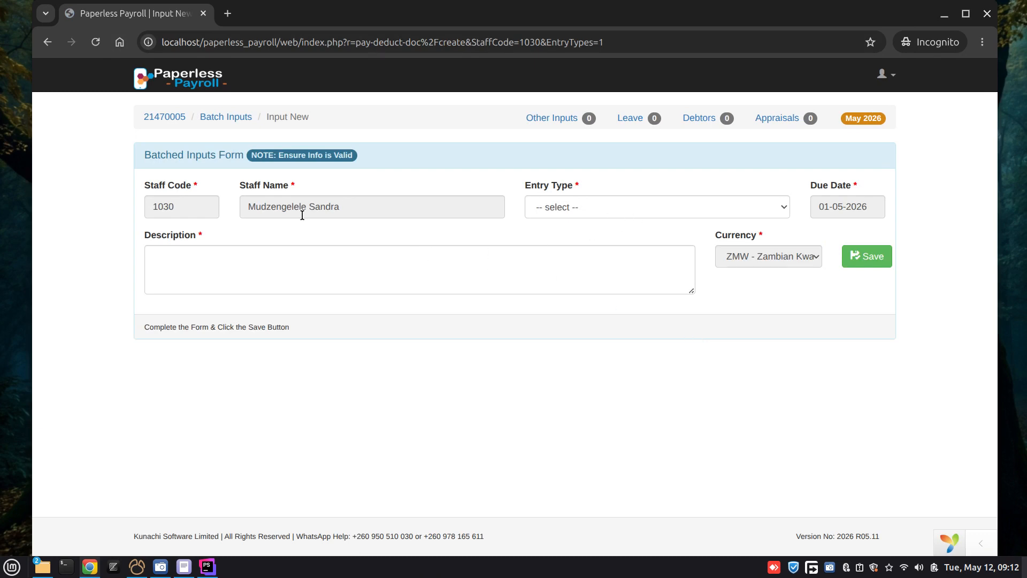
pyautogui.moveTo(249, 206); pyautogui.dragTo(438, 213)
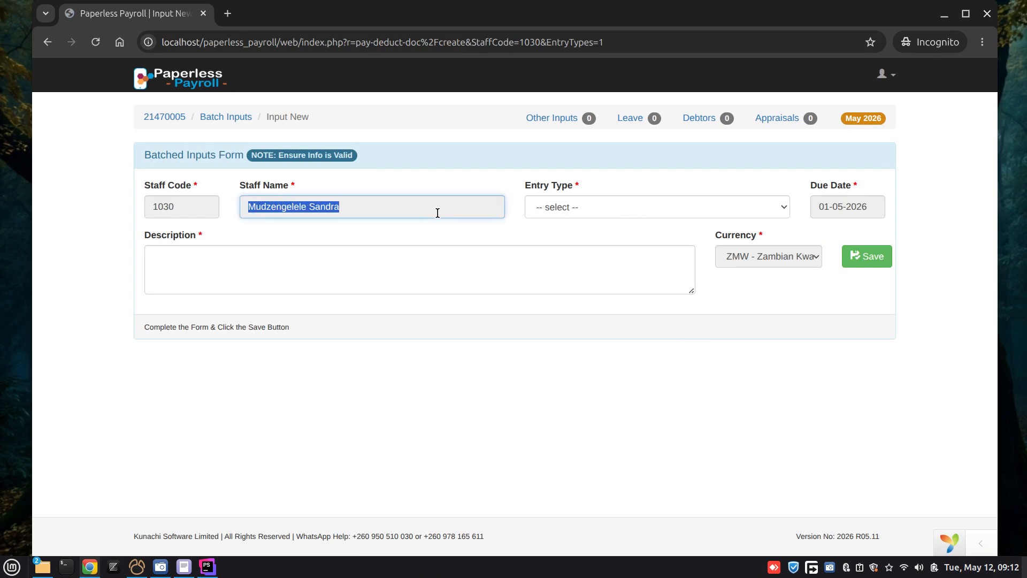
pyautogui.doubleClick(161, 207)
pyautogui.click(650, 213)
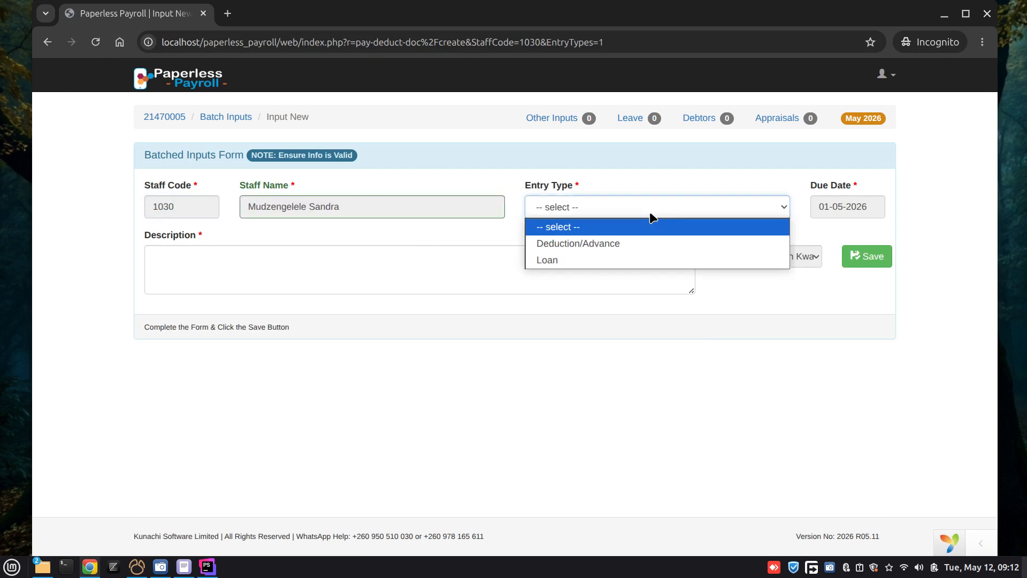
pyautogui.click(588, 247)
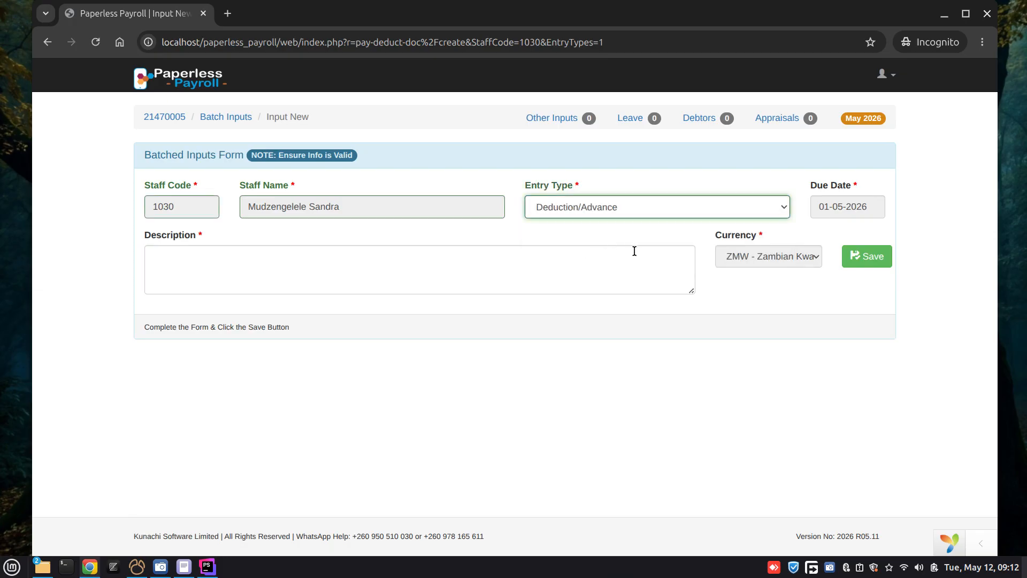
pyautogui.click(321, 277)
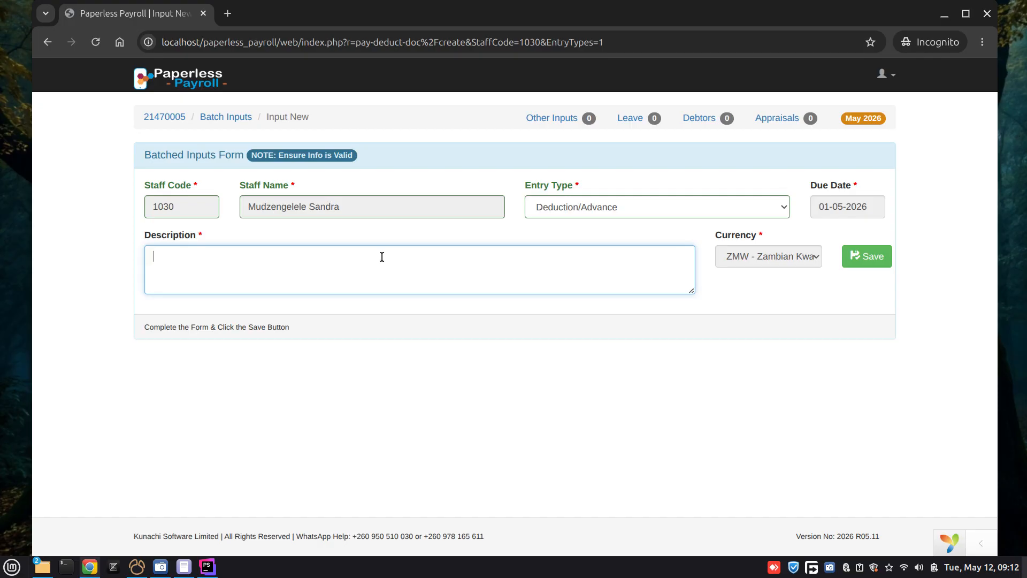
pyautogui.write('advance')
pyautogui.write('salary')
pyautogui.click(397, 257)
pyautogui.write('notes')
pyautogui.click(851, 256)
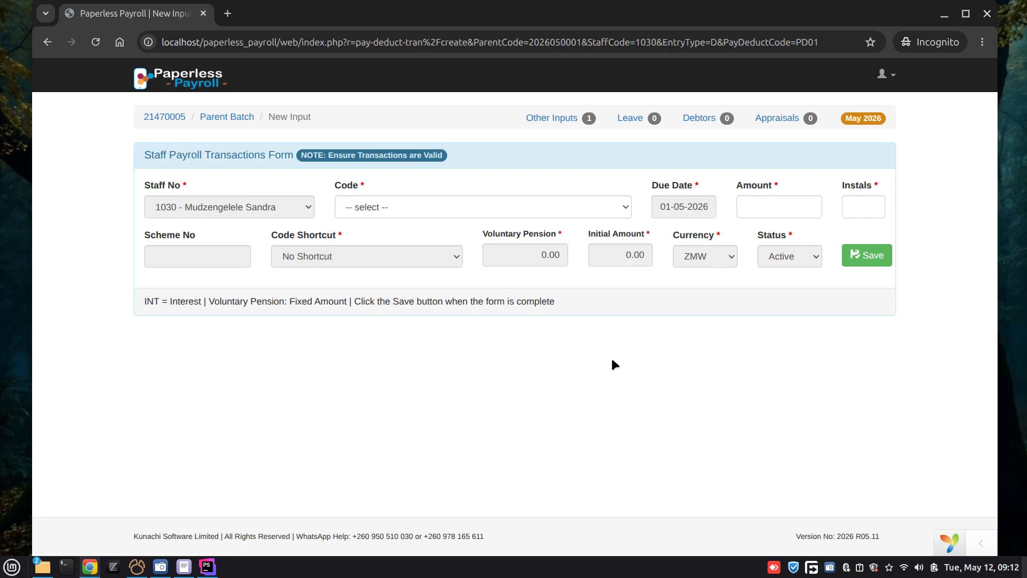
# Step: Save a transaction with code D001 - Salary Advance Recovery, an amount of 10,000.00 and 6 instalments
pyautogui.click(511, 209)
pyautogui.click(466, 244)
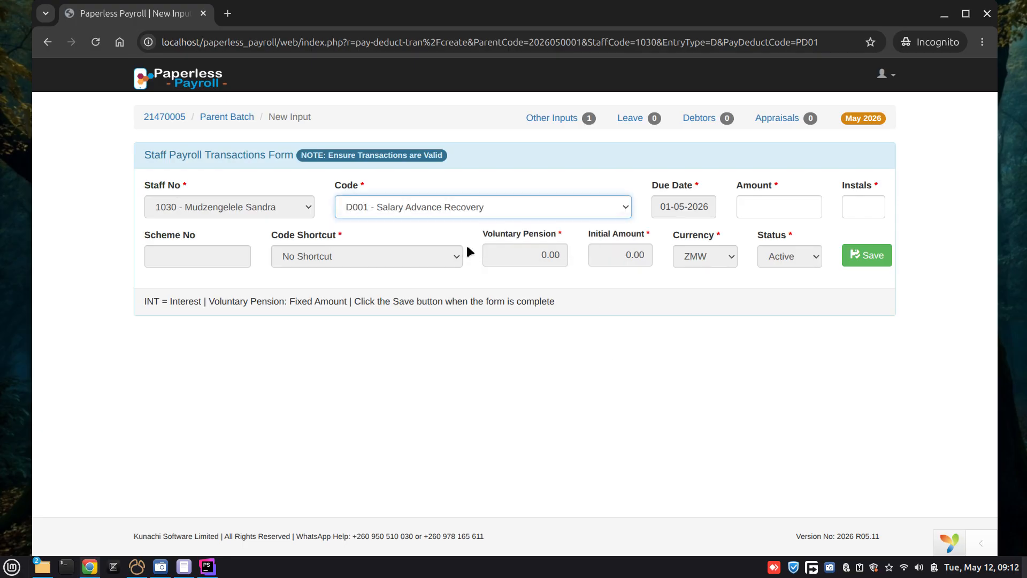
pyautogui.click(787, 216)
pyautogui.write('1')
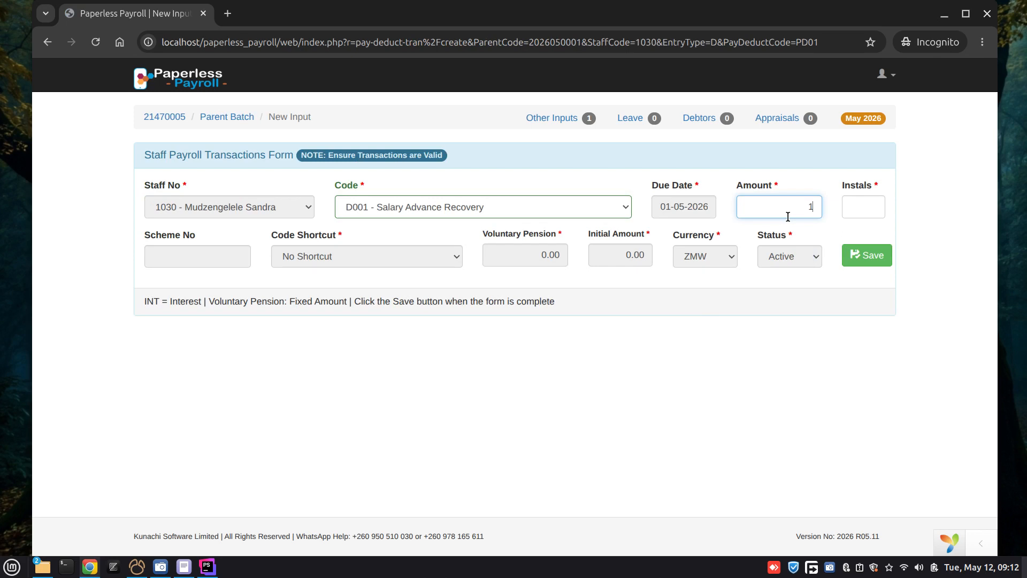
pyautogui.write('0,000')
pyautogui.click(873, 211)
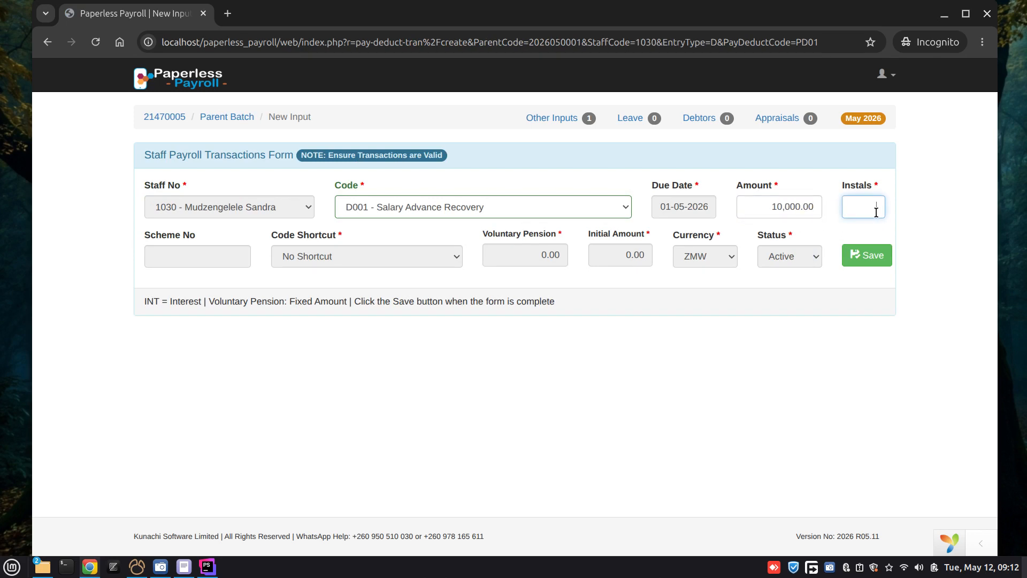
pyautogui.write('6')
pyautogui.press('Tab')
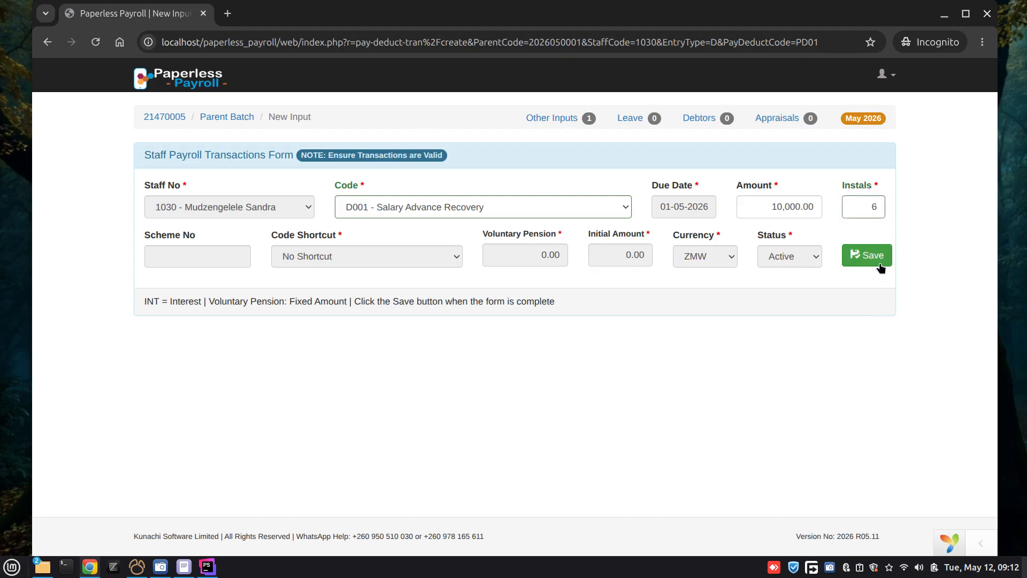
pyautogui.press('Return')
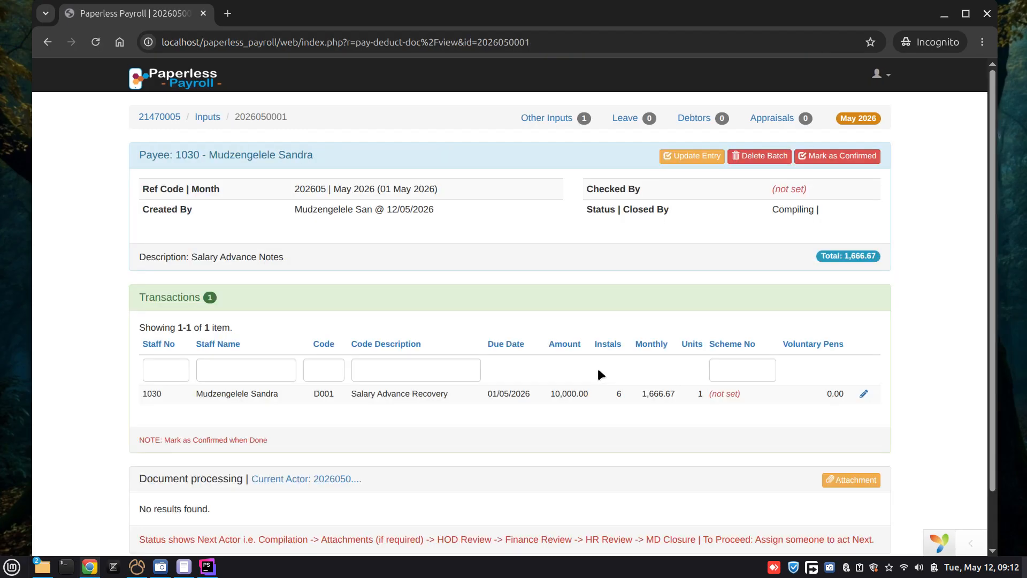
# Step: Attach SamplePDF.pdf to the salary advance with the note "school fees" and submit it
pyautogui.scroll(-2, 650, 346)
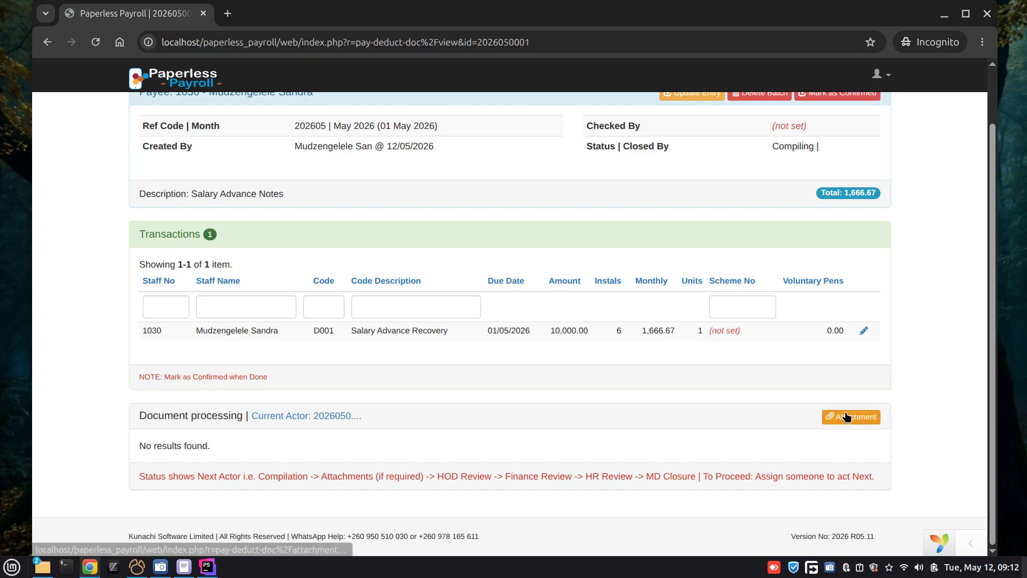
pyautogui.click(849, 418)
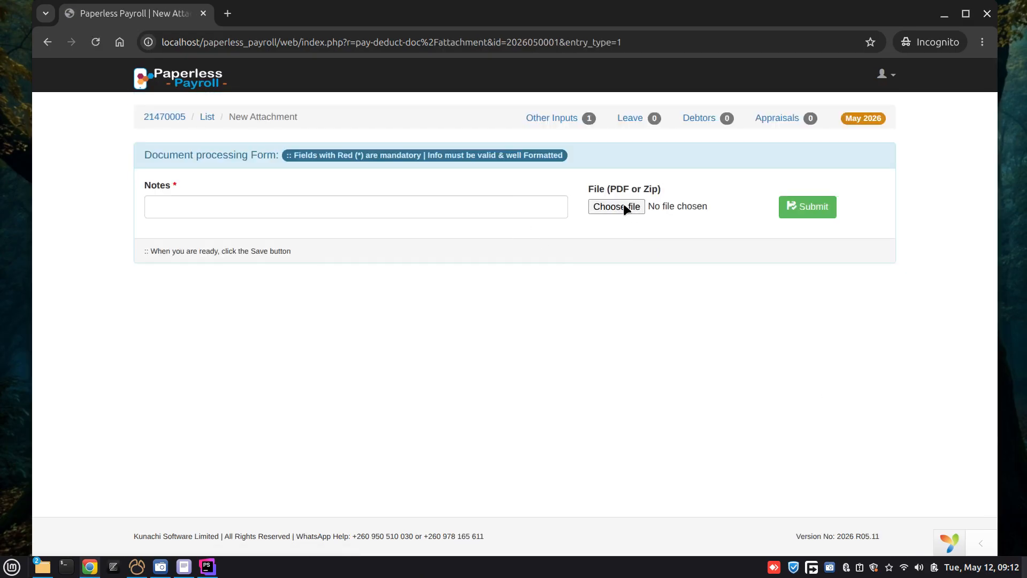
pyautogui.click(625, 205)
pyautogui.click(317, 237)
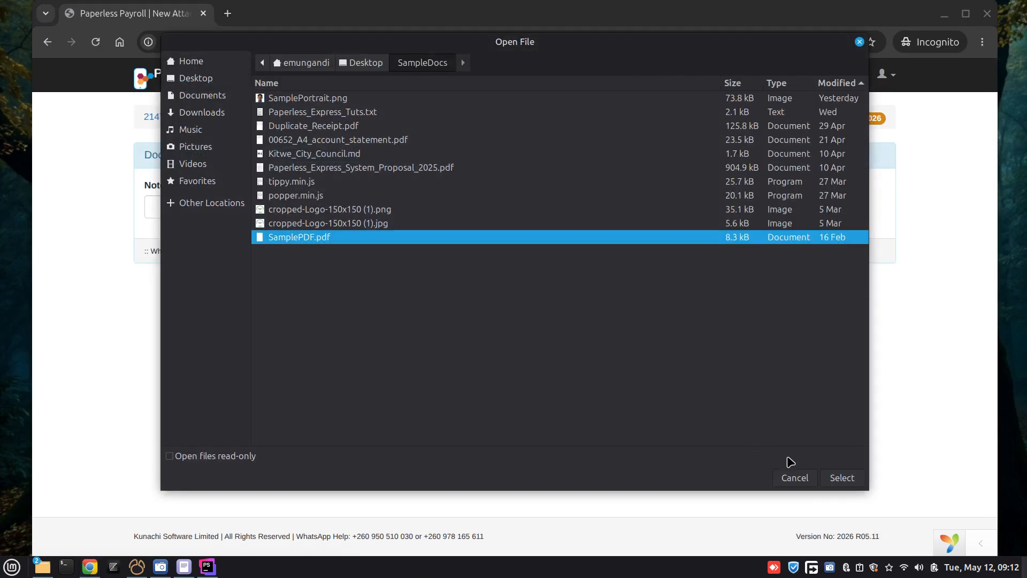
pyautogui.click(841, 477)
pyautogui.click(275, 210)
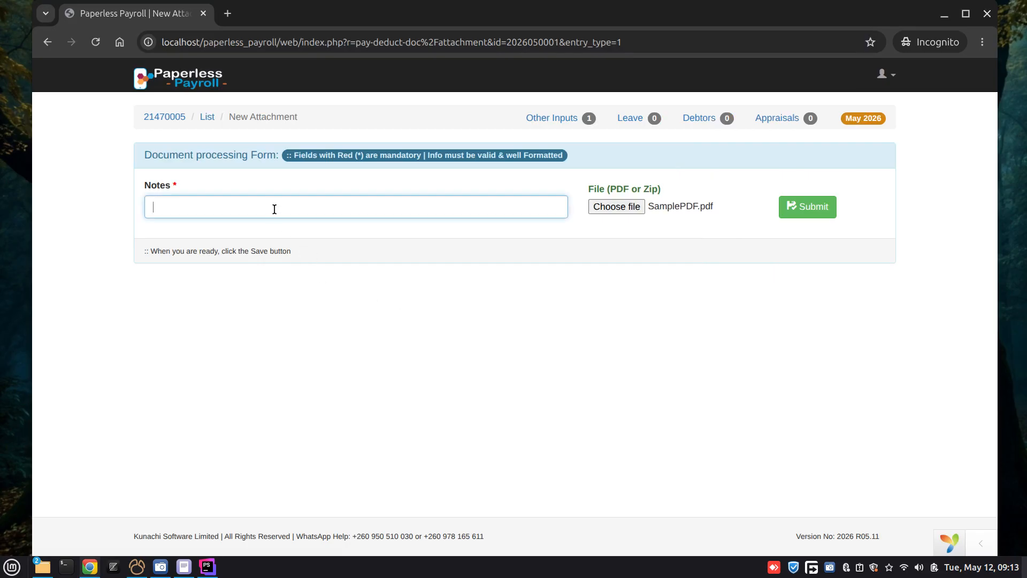
pyautogui.write('school fees')
pyautogui.press('Home')
pyautogui.click(816, 211)
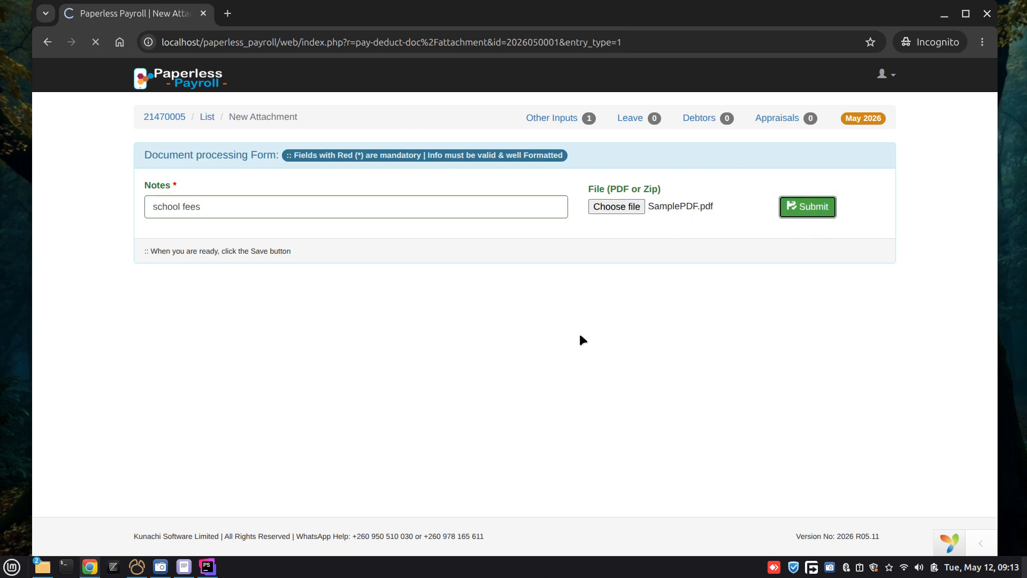
# Step: Mark the salary advance batch as confirmed and dismiss the notification
pyautogui.scroll(-5, 576, 325)
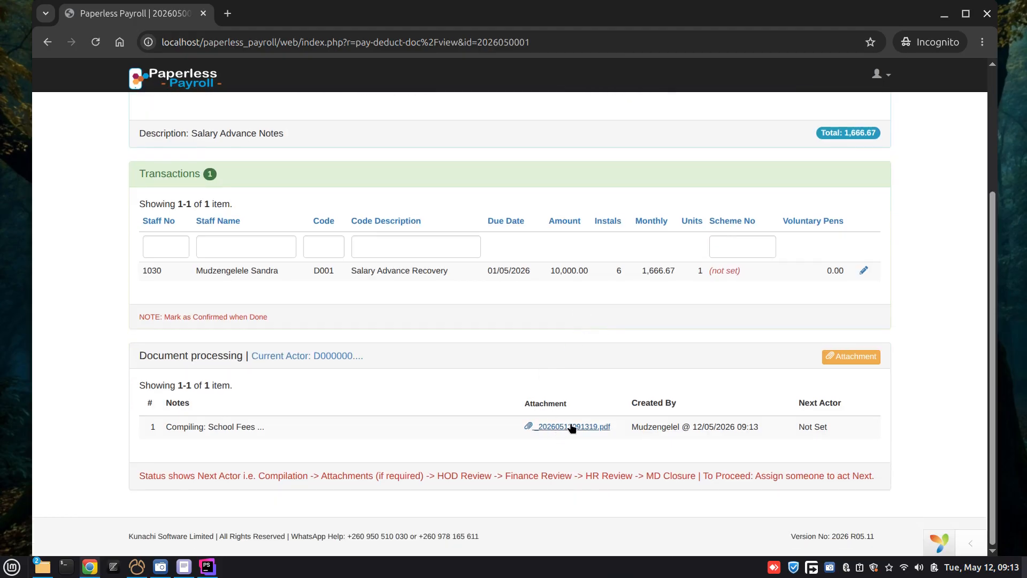
pyautogui.scroll(4, 585, 284)
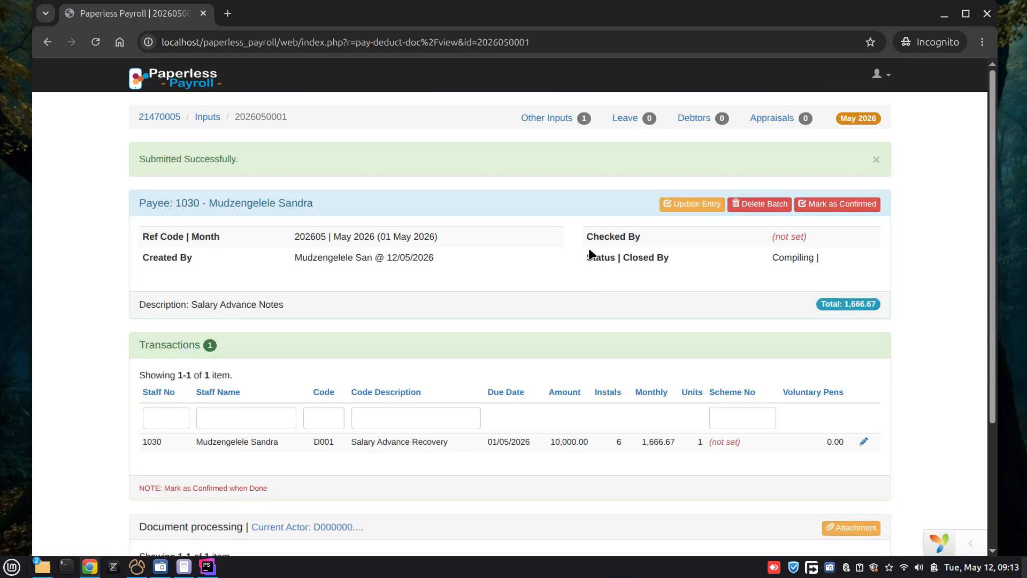
pyautogui.scroll(-4, 588, 255)
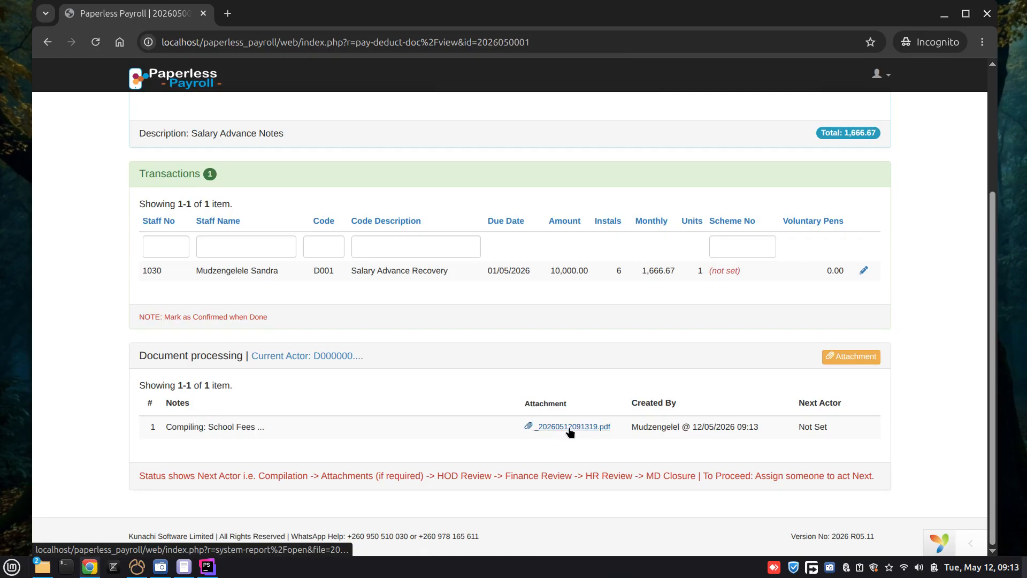
pyautogui.scroll(2, 604, 384)
pyautogui.scroll(2, 605, 382)
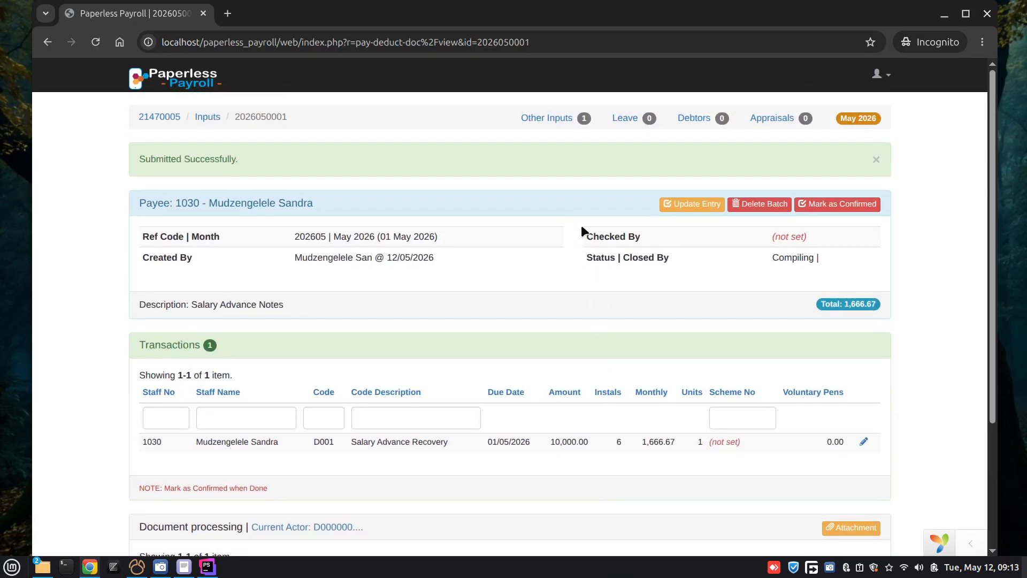
pyautogui.scroll(-3, 587, 242)
pyautogui.scroll(3, 588, 249)
pyautogui.click(841, 205)
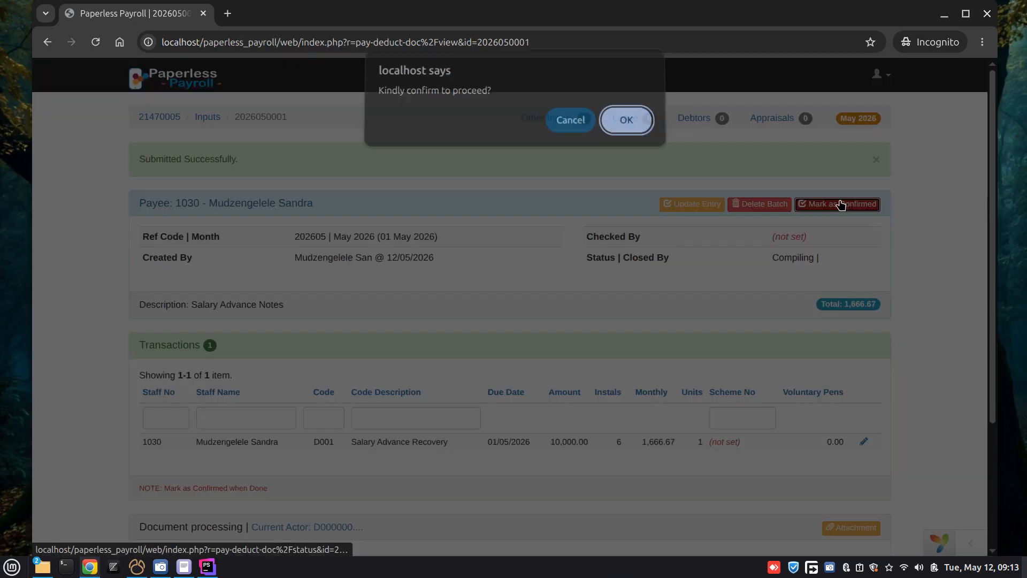
pyautogui.click(628, 123)
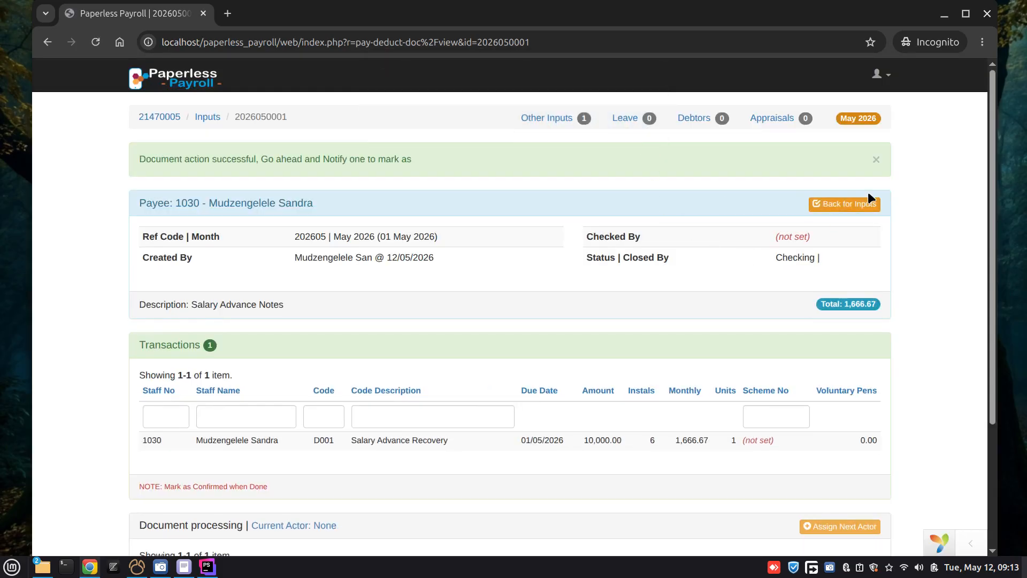
pyautogui.click(876, 160)
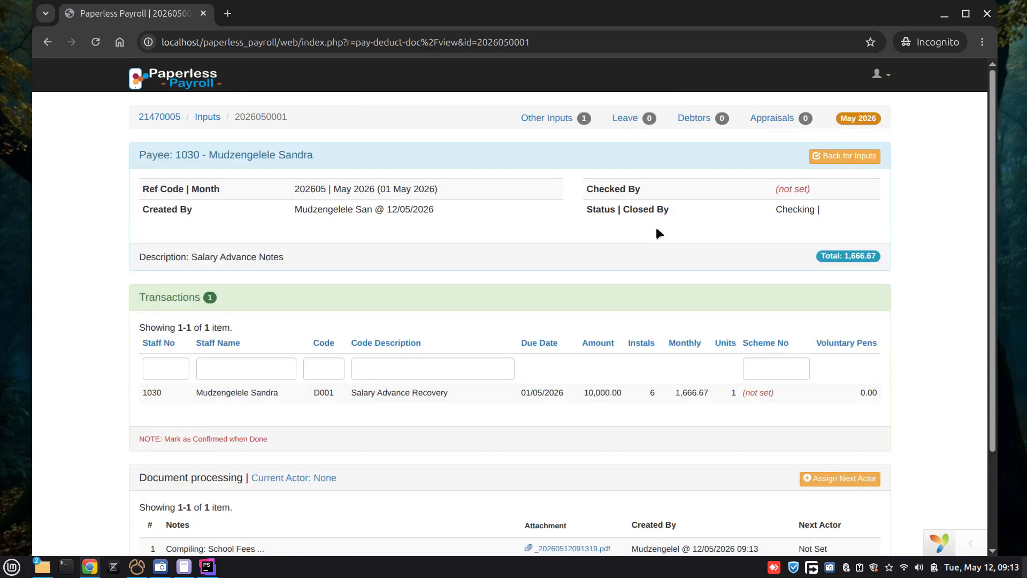
# Step: Return to the employee's profile page and open a new leave application form
pyautogui.scroll(-3, 675, 244)
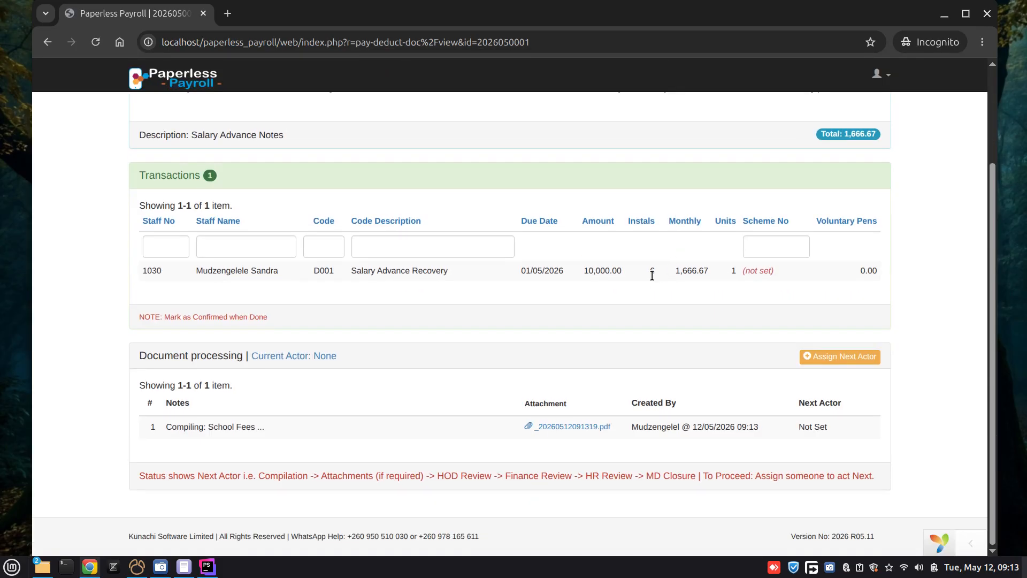
pyautogui.scroll(3, 694, 333)
pyautogui.scroll(-3, 589, 230)
pyautogui.scroll(3, 724, 227)
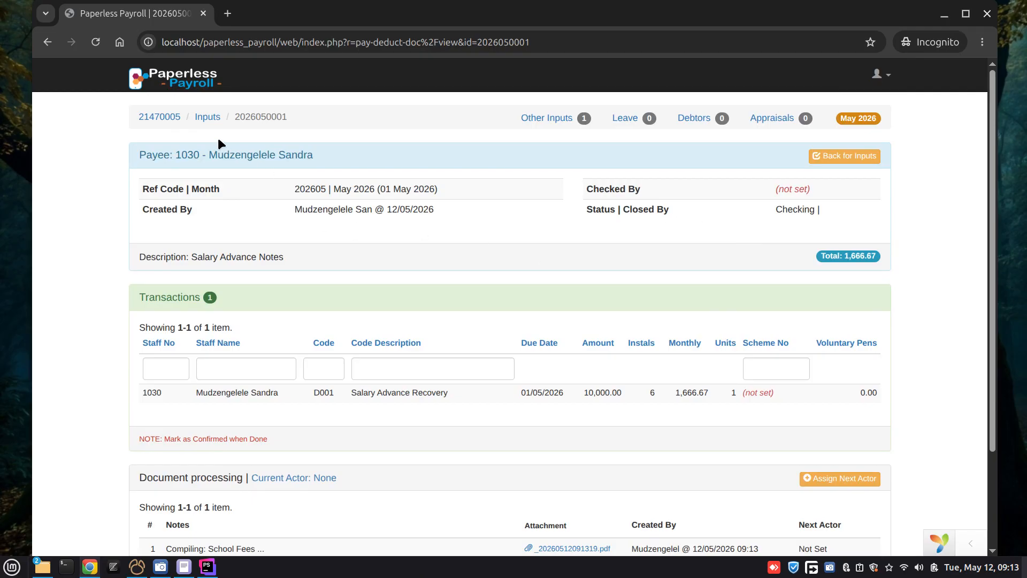
pyautogui.click(180, 80)
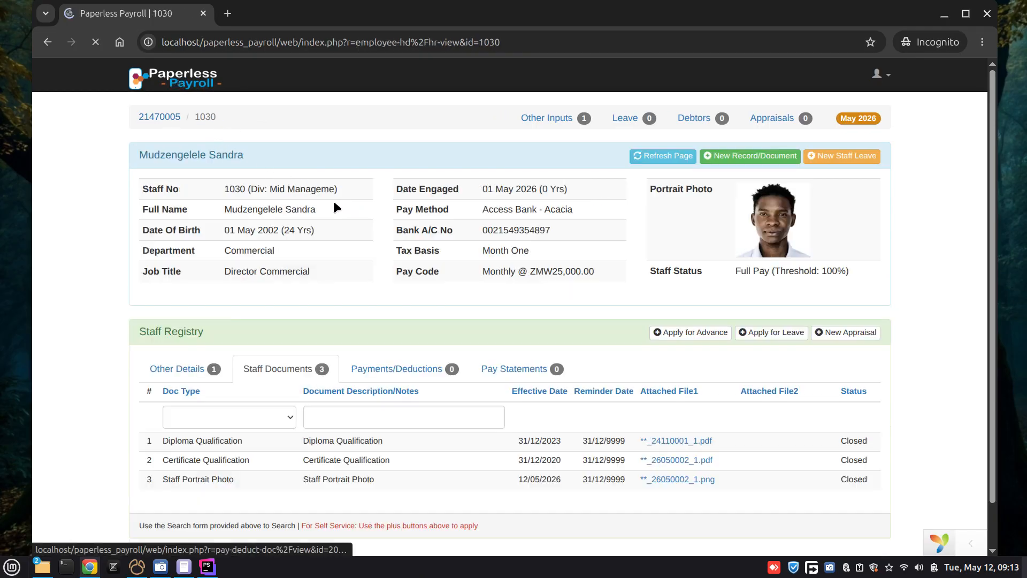
pyautogui.scroll(-1, 444, 279)
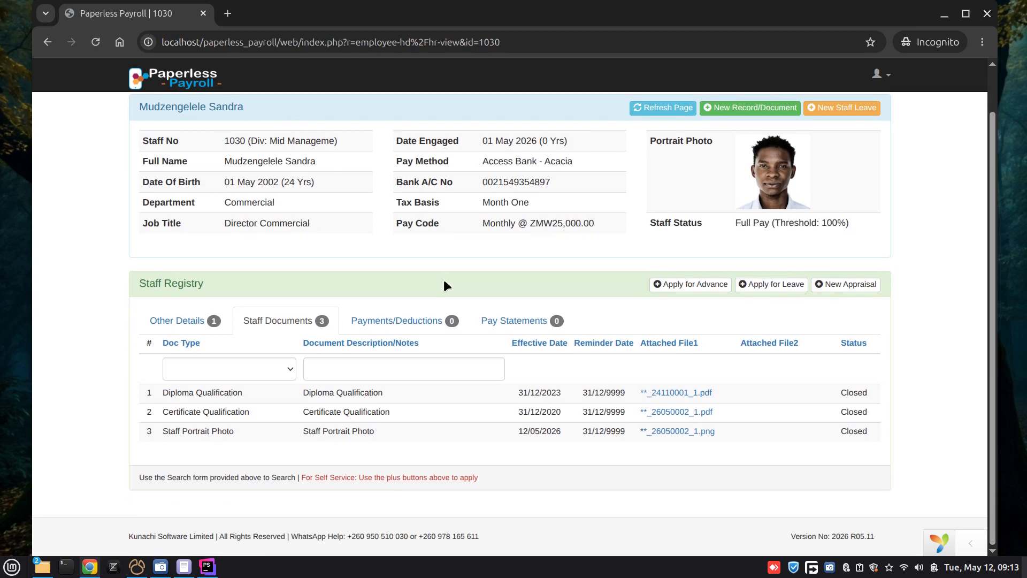
pyautogui.scroll(1, 460, 292)
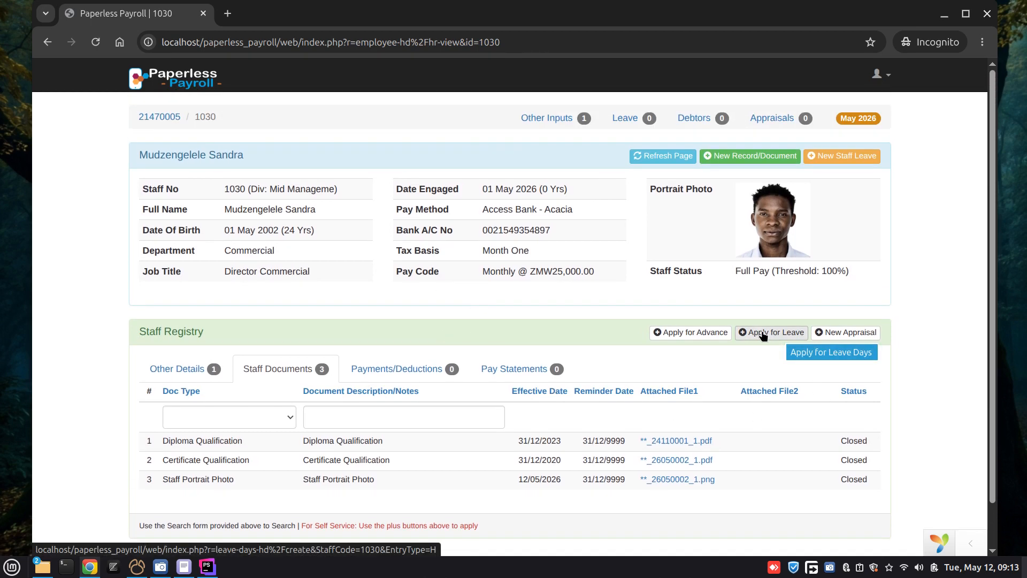
pyautogui.click(764, 333)
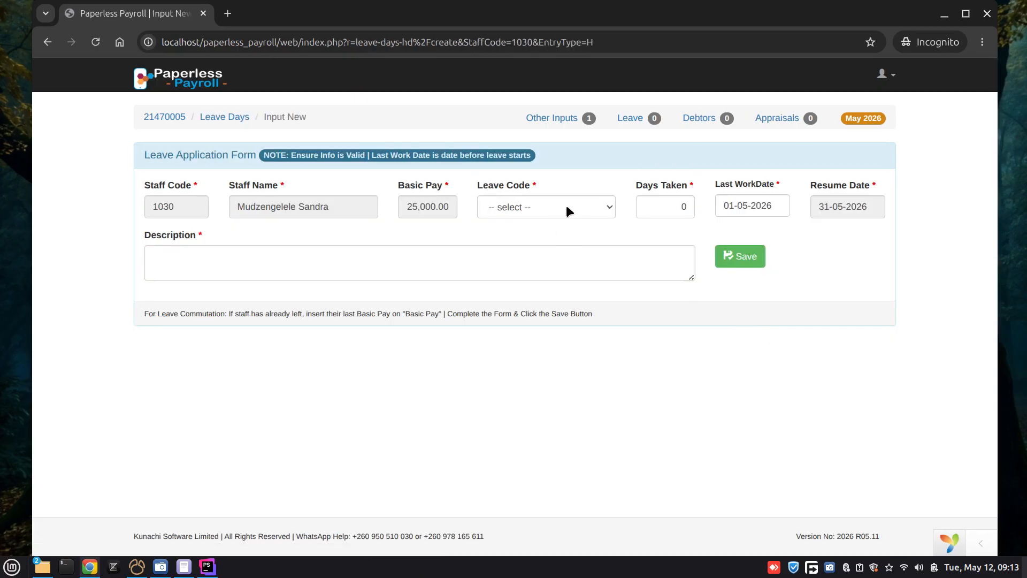
# Step: Save a leave application with code H002 - Local Leave, 15 days taken and the description "school exams notes"
pyautogui.click(568, 207)
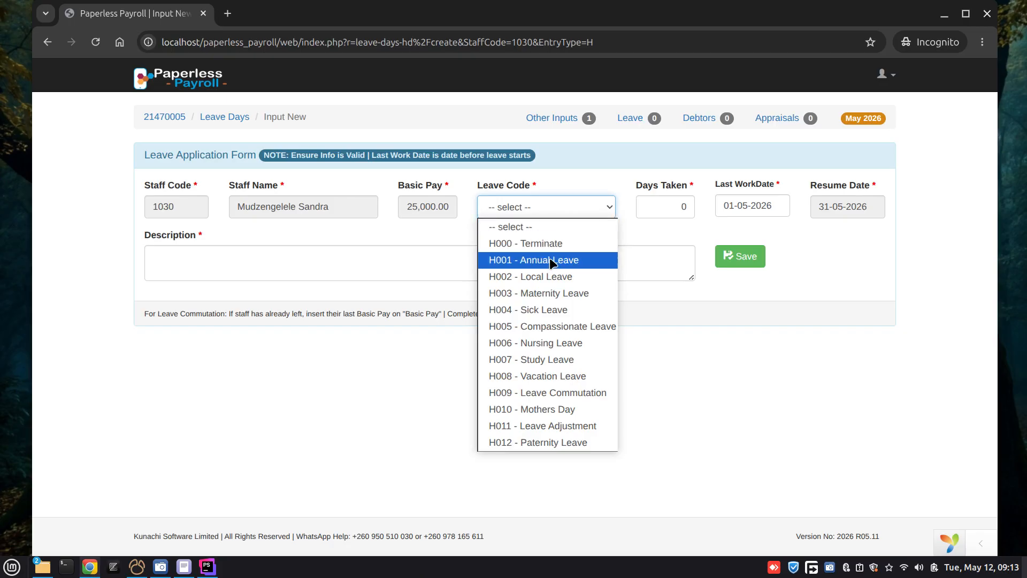
pyautogui.click(550, 277)
pyautogui.press('Tab')
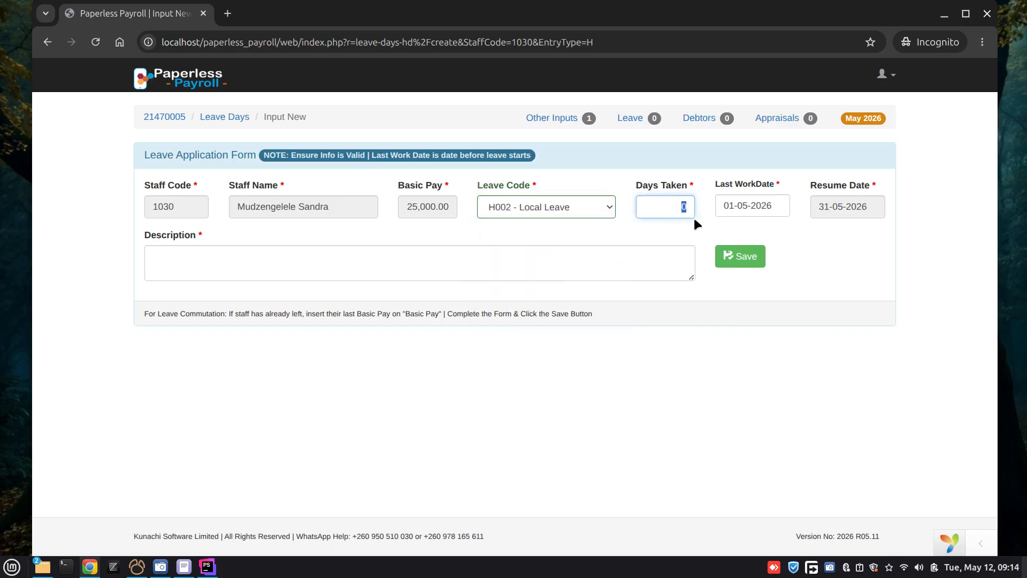
pyautogui.write('15')
pyautogui.click(445, 260)
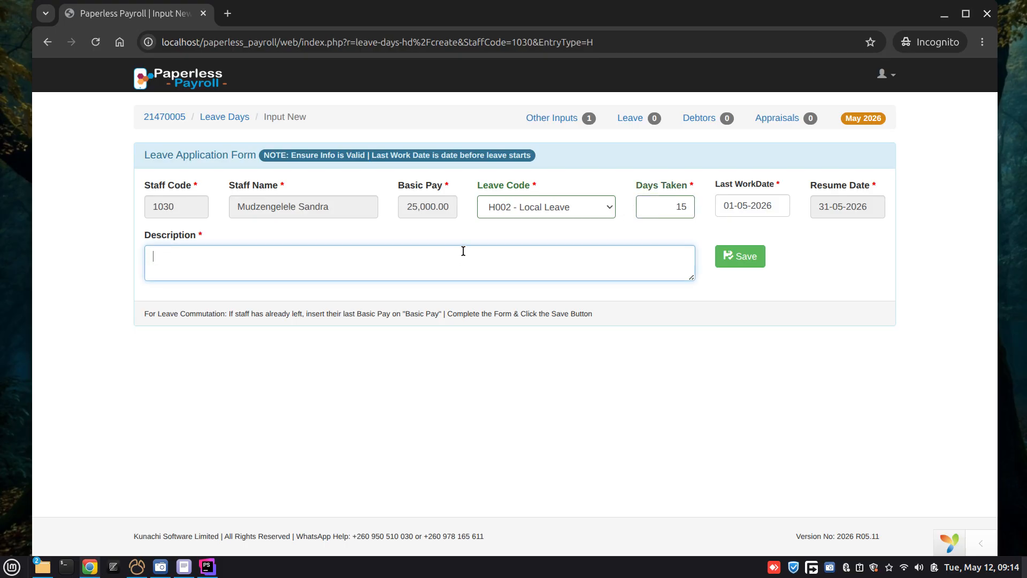
pyautogui.write('school exams notes')
pyautogui.click(744, 258)
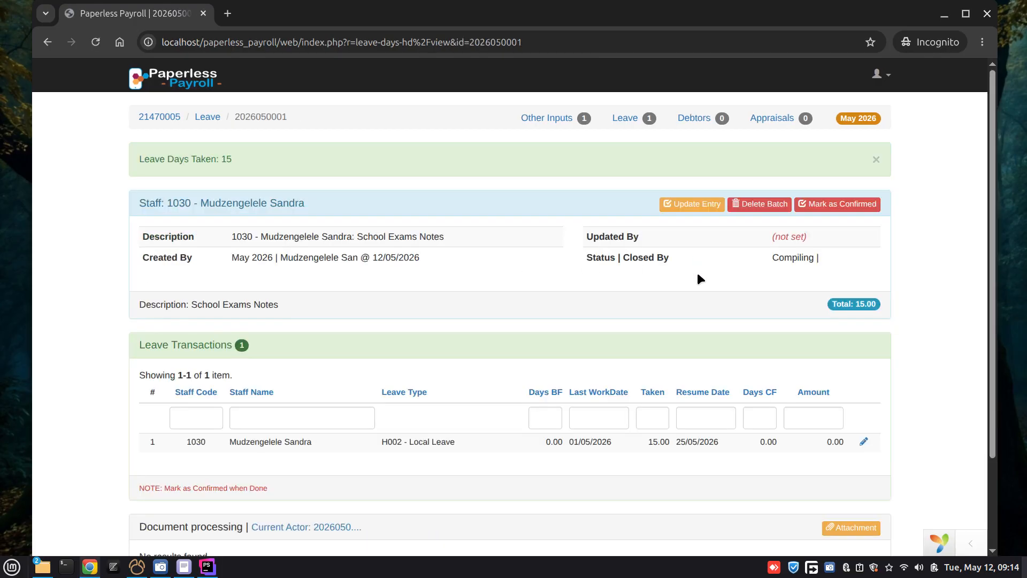
# Step: Attach SamplePDF.pdf to the leave application with the note "exam time table" and submit it
pyautogui.scroll(-2, 697, 275)
pyautogui.click(843, 422)
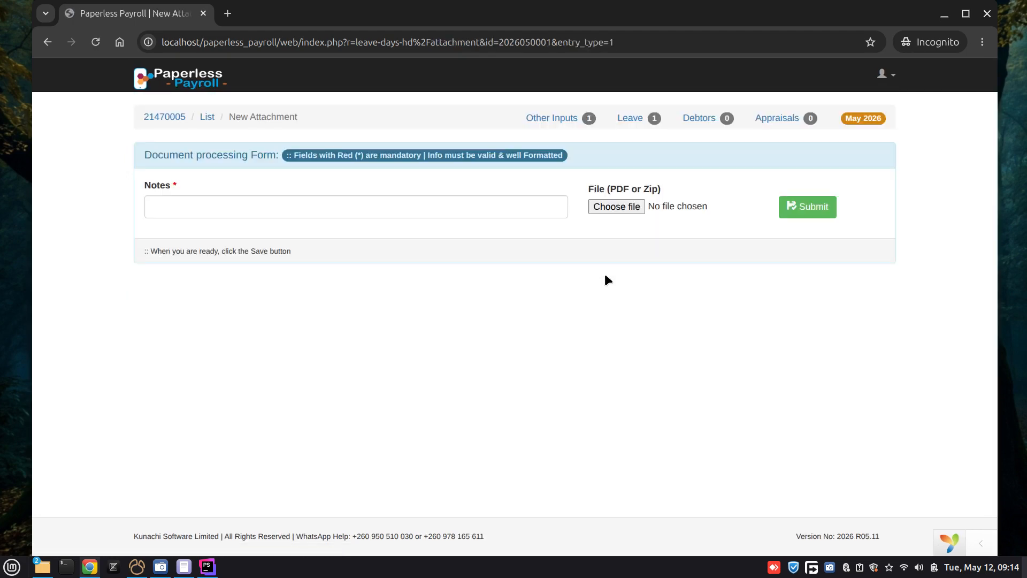
pyautogui.click(619, 206)
pyautogui.click(304, 237)
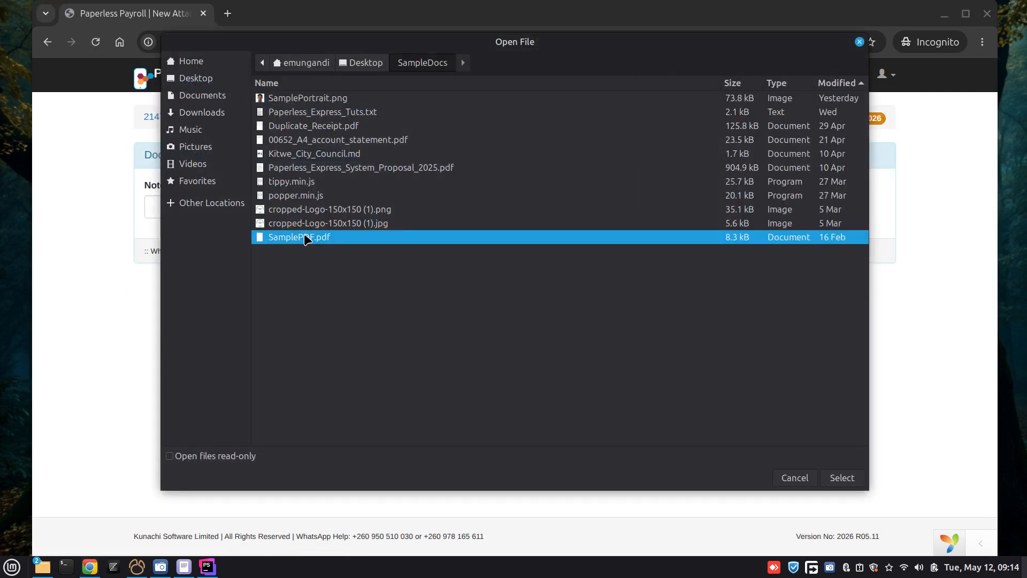
pyautogui.click(842, 478)
pyautogui.click(272, 198)
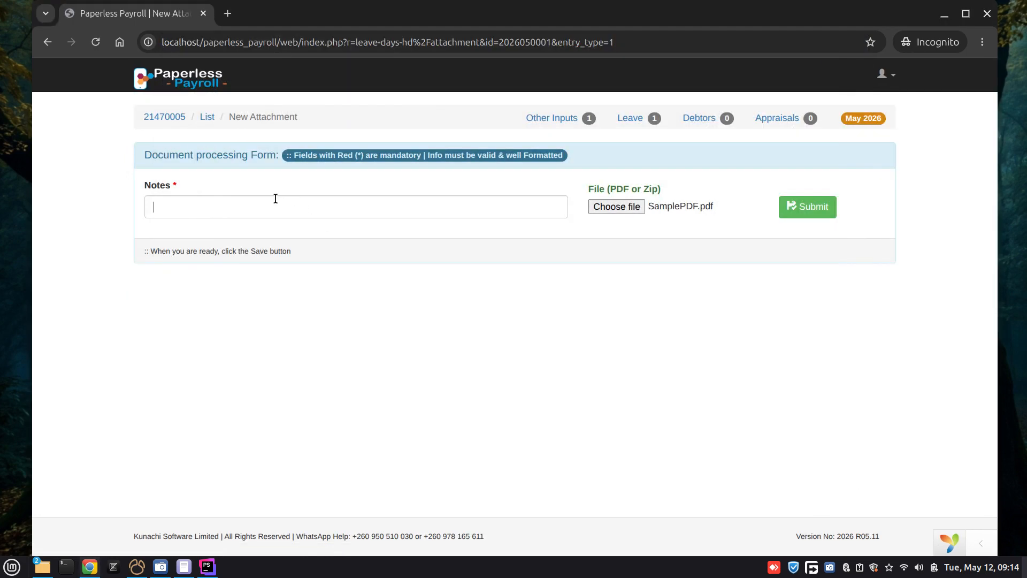
pyautogui.write('exam ')
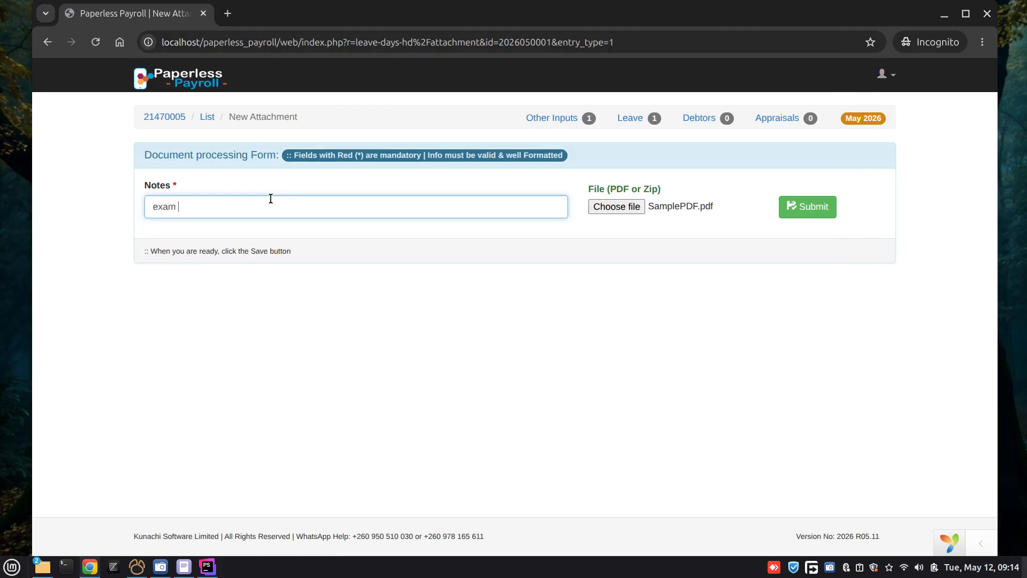
pyautogui.write('time table')
pyautogui.click(808, 207)
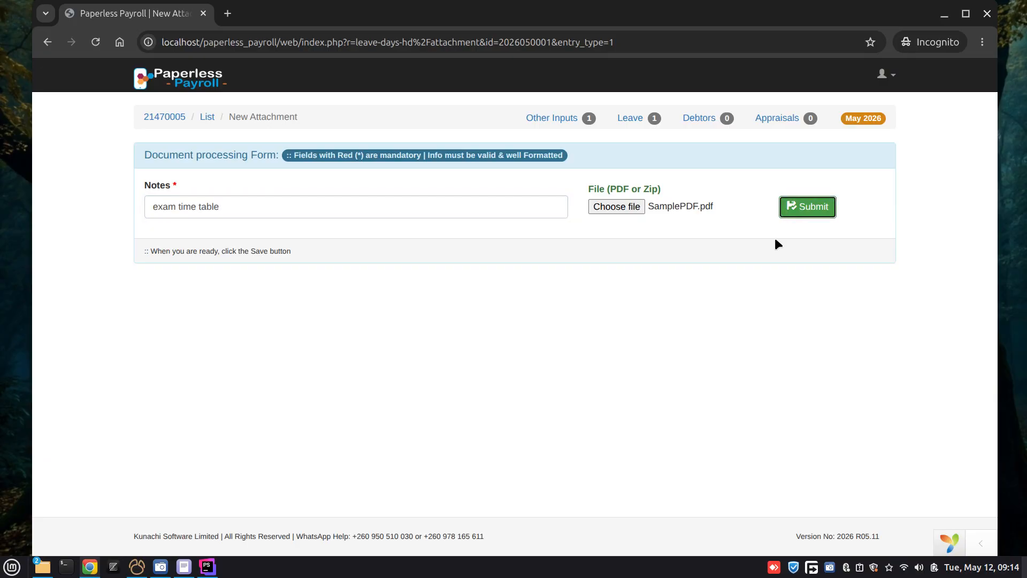
# Step: View the PDF attached to the leave application and close it again
pyautogui.scroll(-3, 720, 328)
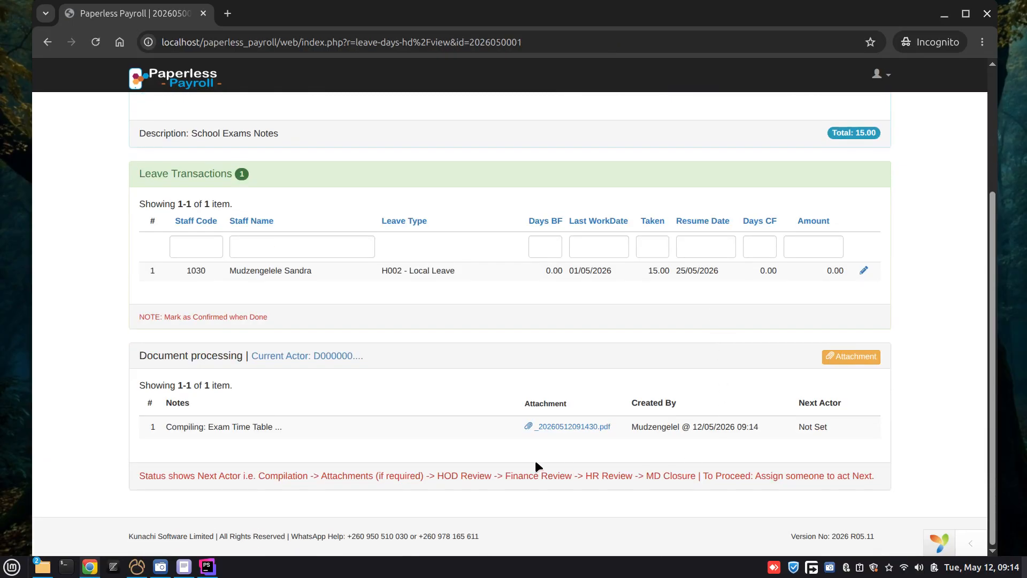
pyautogui.click(555, 429)
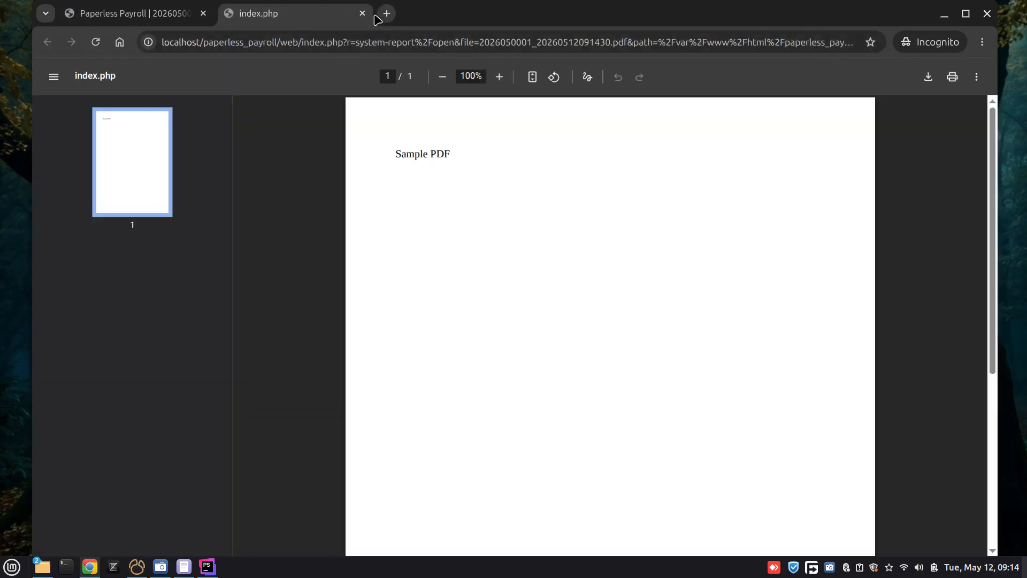
pyautogui.click(362, 14)
# Step: Mark the leave batch as confirmed and dismiss the notification
pyautogui.scroll(3, 741, 262)
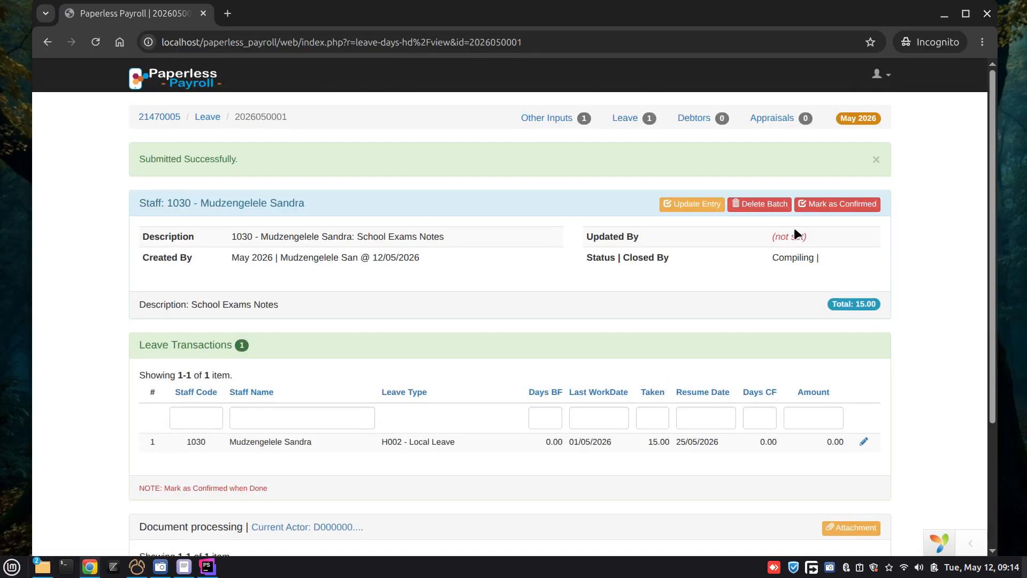
pyautogui.click(852, 205)
pyautogui.click(638, 126)
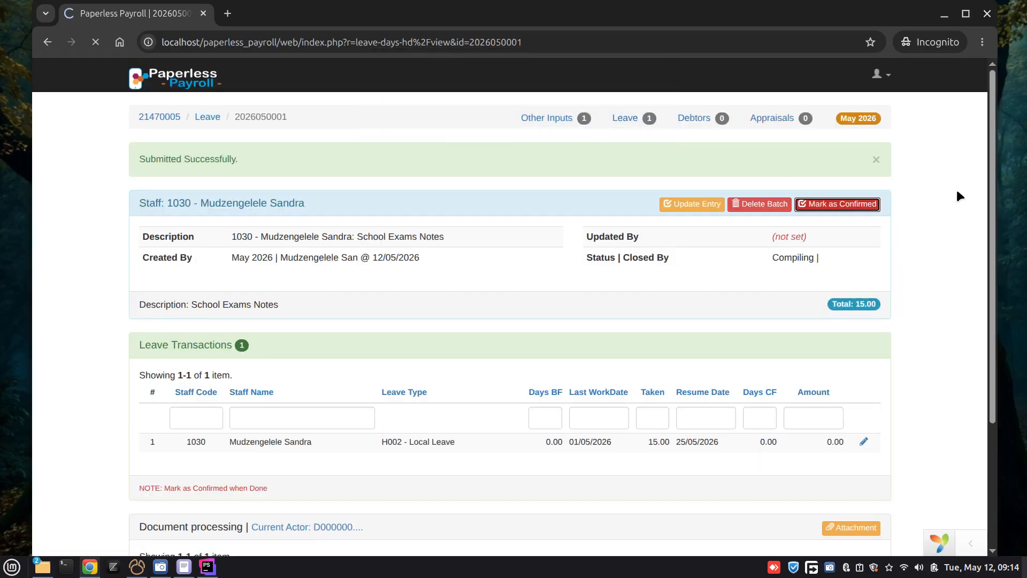
pyautogui.click(877, 161)
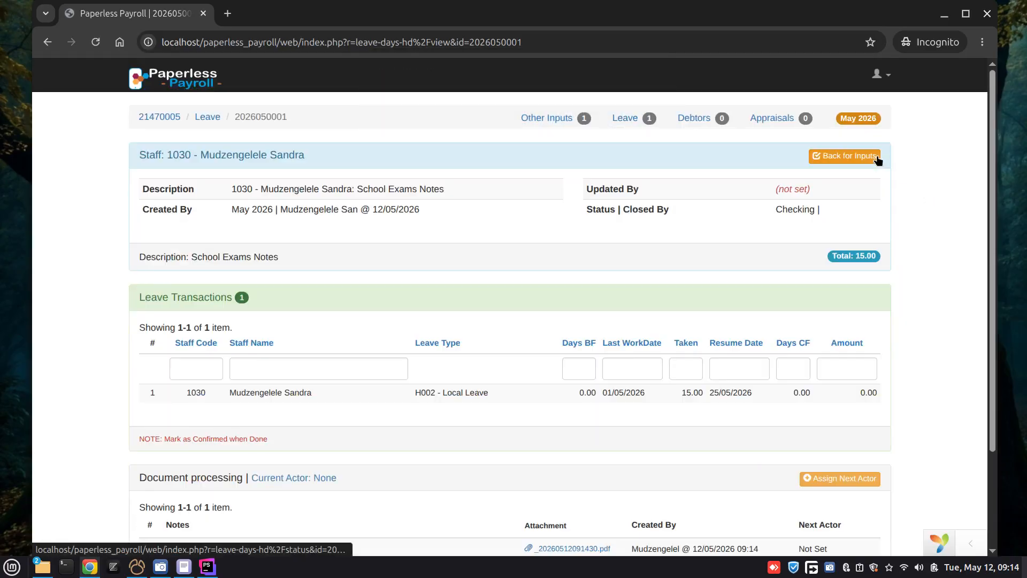
# Step: Review the confirmed leave batch's status, transaction and document processing section
pyautogui.scroll(-1, 732, 258)
pyautogui.scroll(-2, 730, 252)
pyautogui.scroll(3, 698, 309)
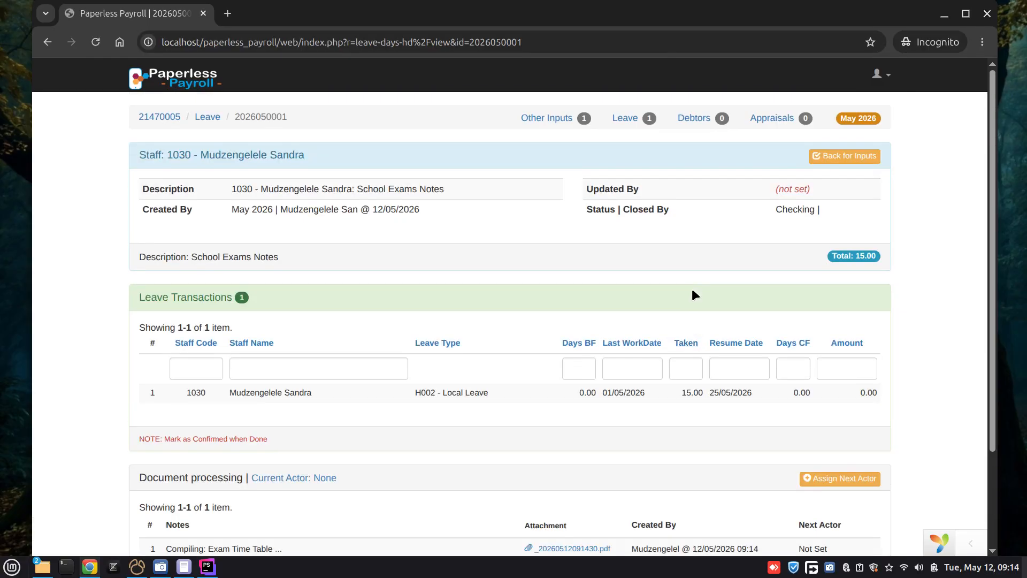
pyautogui.scroll(-1, 690, 270)
pyautogui.scroll(1, 689, 268)
pyautogui.scroll(-2, 696, 284)
pyautogui.scroll(2, 699, 290)
pyautogui.scroll(-2, 701, 298)
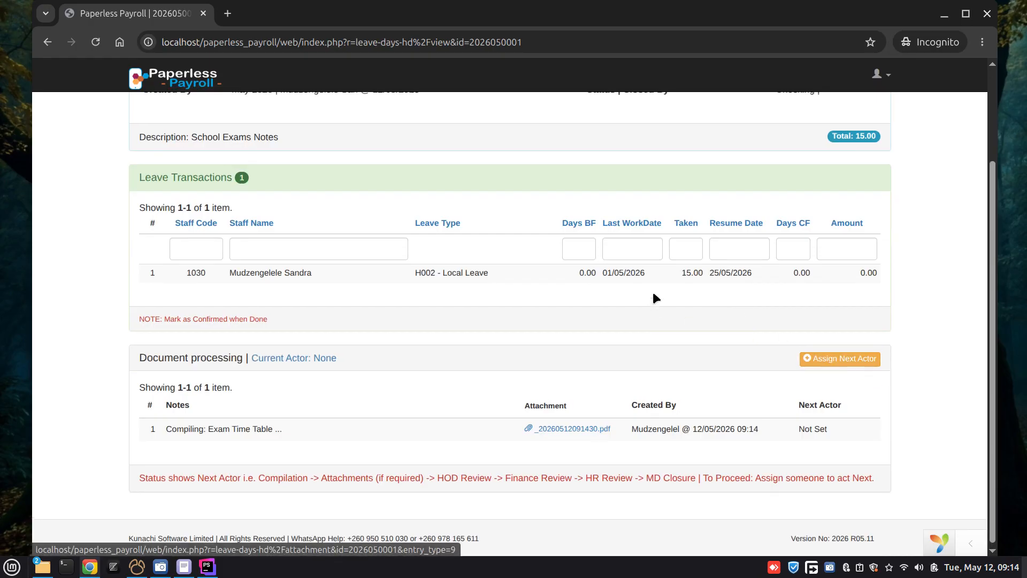
pyautogui.scroll(2, 593, 253)
pyautogui.scroll(-2, 593, 253)
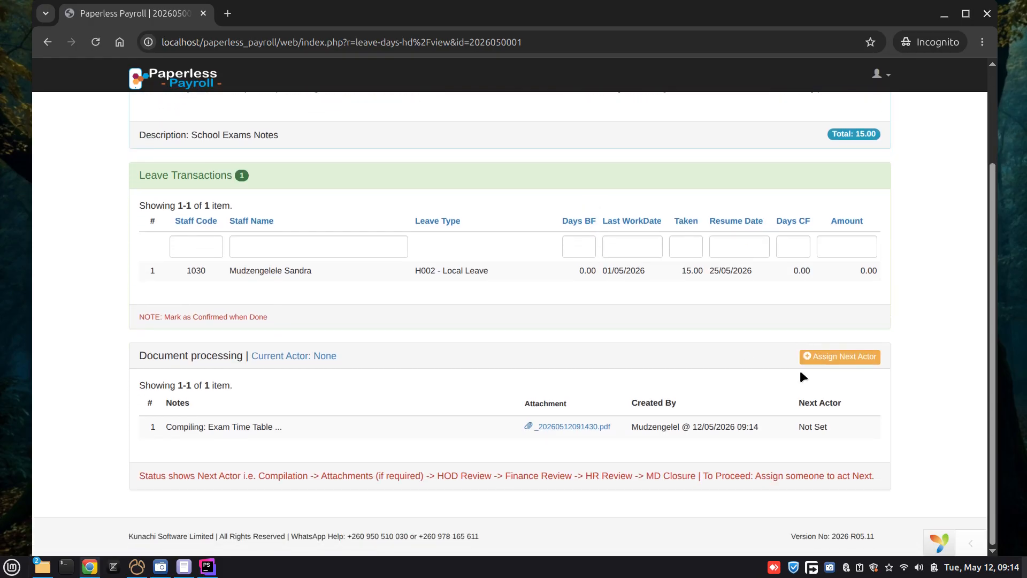
# Step: Assign the Lusaka reviewer as next actor for the leave batch with the note "leave application", submit it and dismiss the notification
pyautogui.click(840, 356)
pyautogui.click(660, 208)
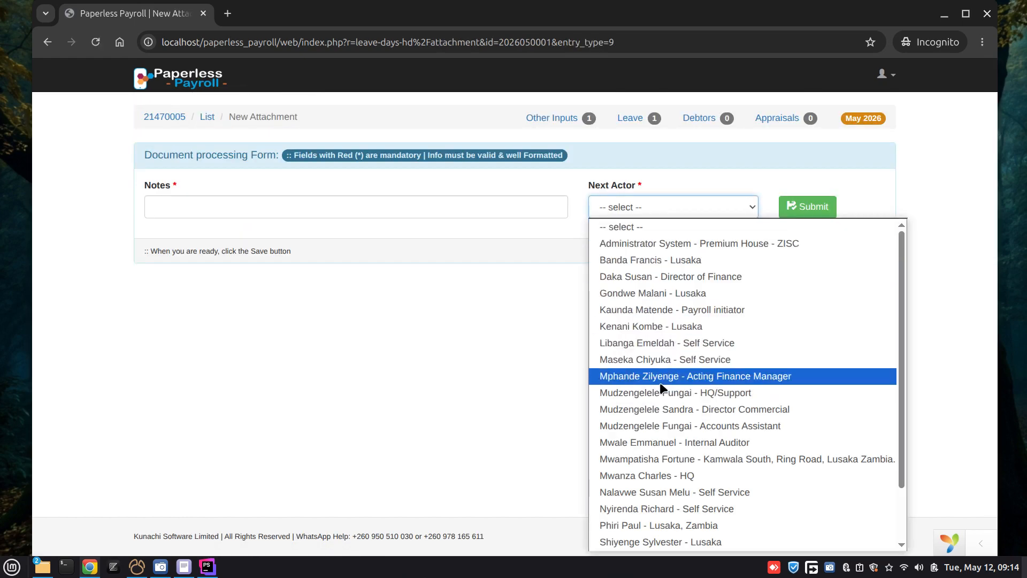
pyautogui.click(636, 326)
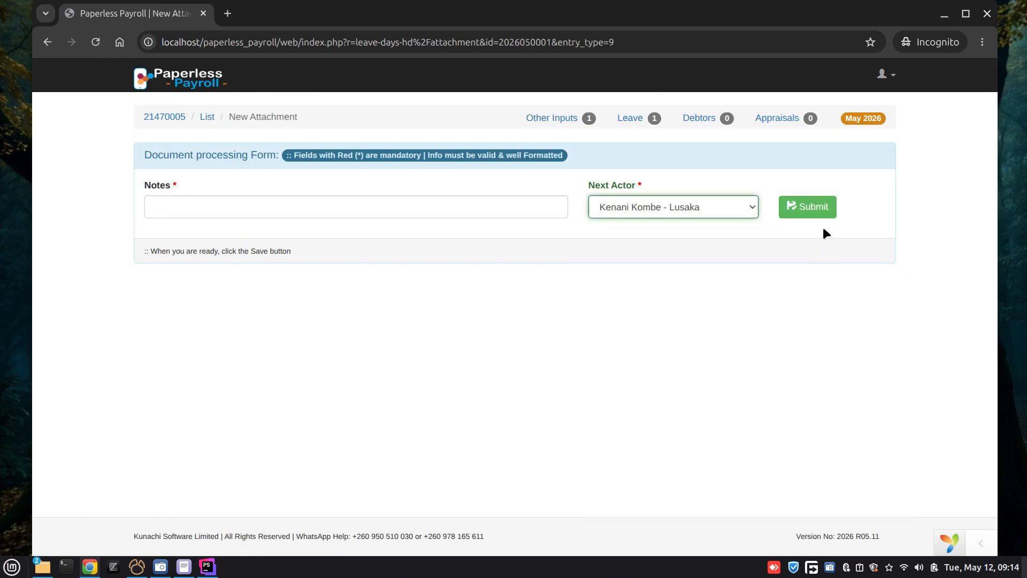
pyautogui.click(352, 199)
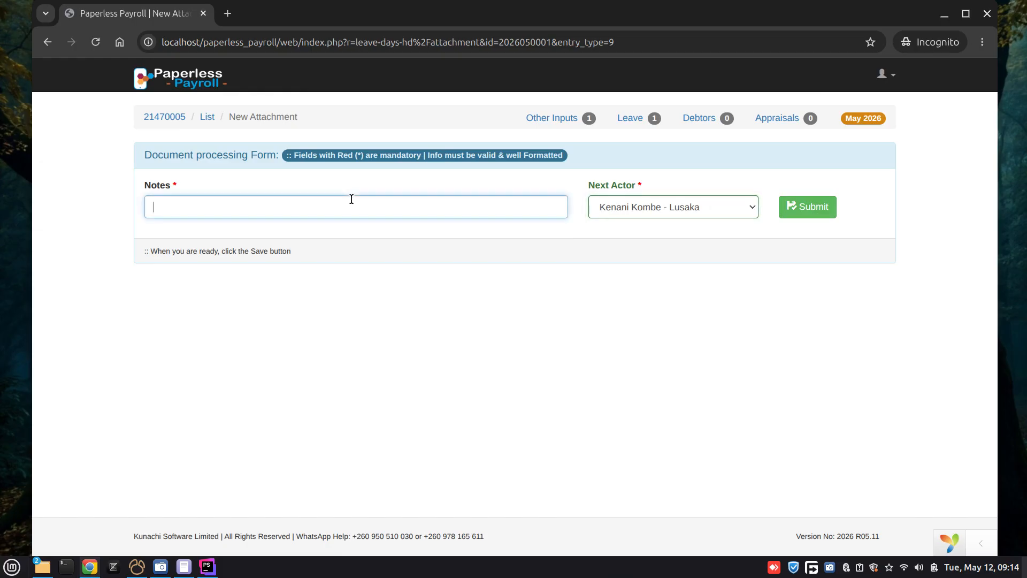
pyautogui.write('leave application')
pyautogui.click(808, 207)
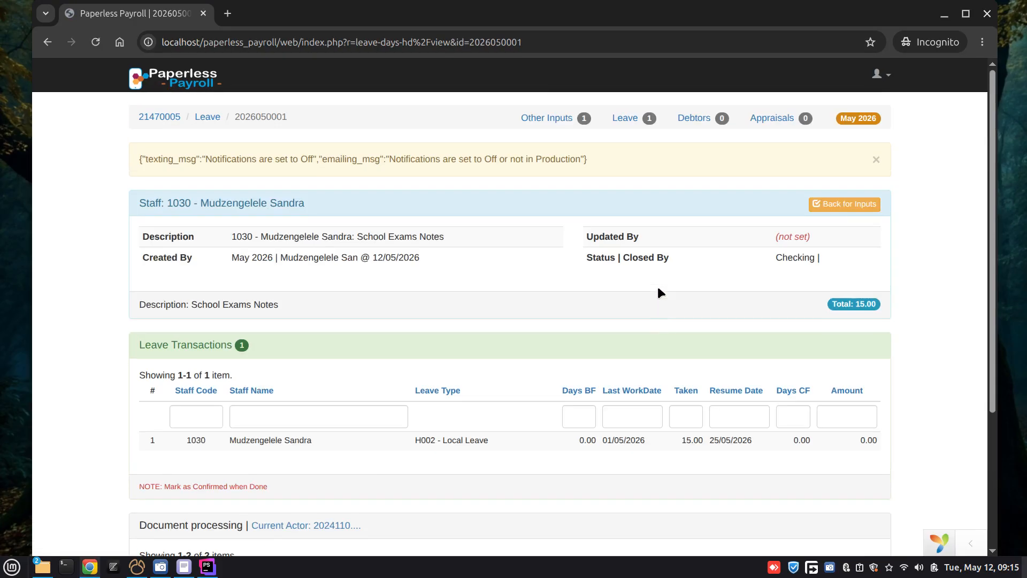
pyautogui.moveTo(144, 167); pyautogui.dragTo(263, 177)
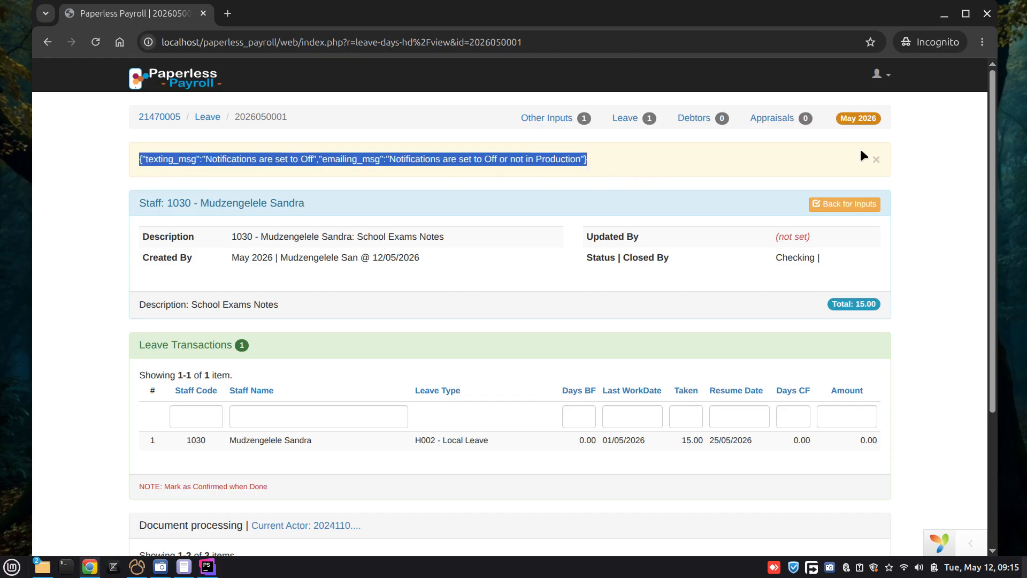
pyautogui.click(876, 159)
# Step: Open the salary advance record from Other Inputs and review its transaction and document processing details
pyautogui.click(547, 118)
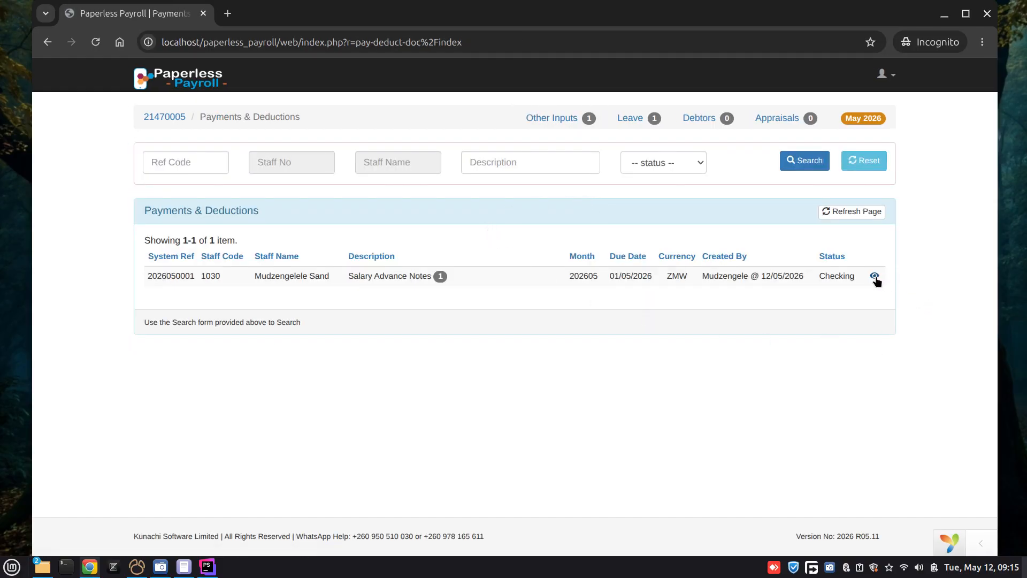
pyautogui.click(874, 276)
pyautogui.scroll(-3, 513, 305)
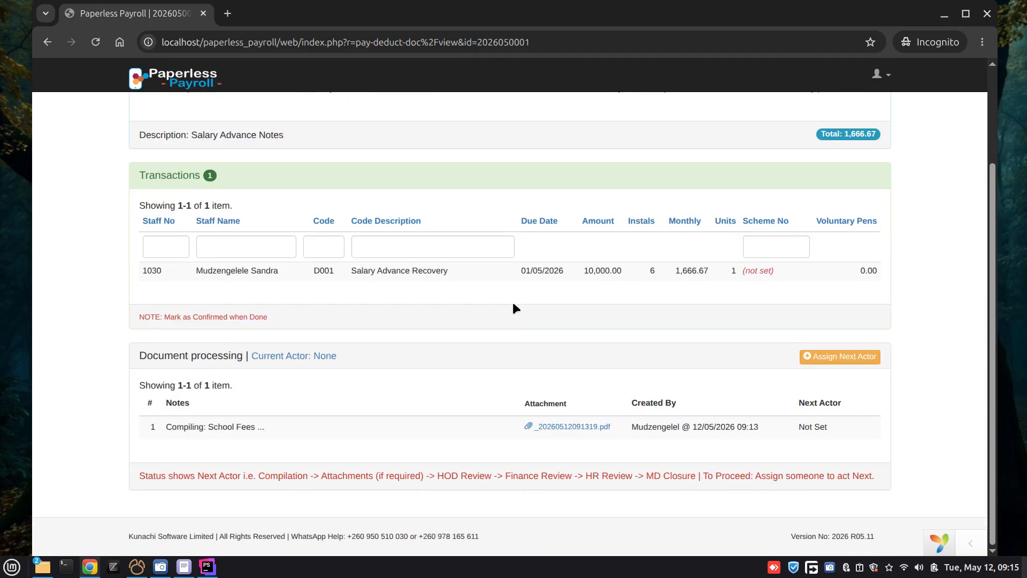
pyautogui.scroll(2, 517, 305)
pyautogui.scroll(-2, 434, 303)
pyautogui.scroll(2, 566, 400)
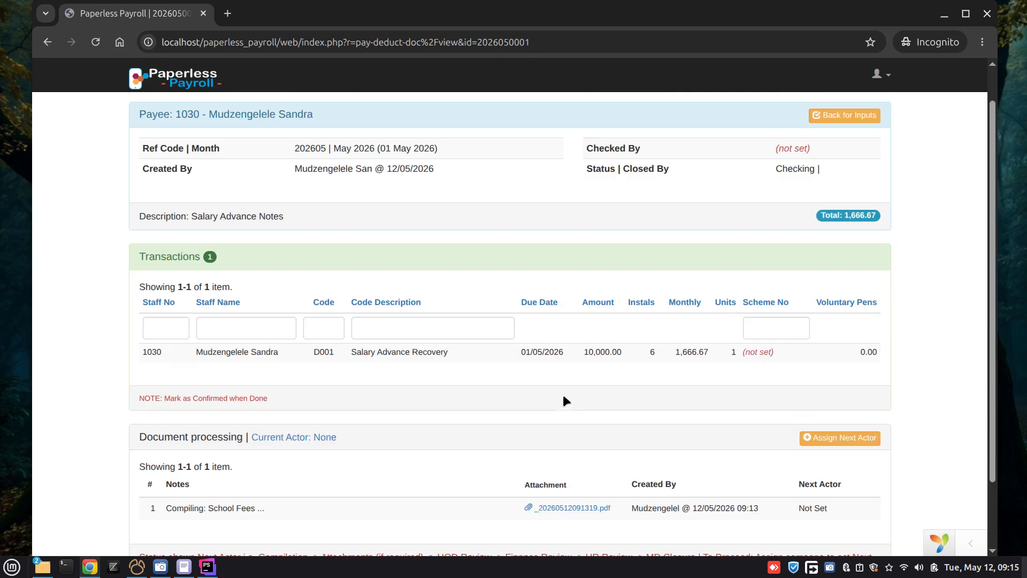
pyautogui.scroll(-2, 558, 371)
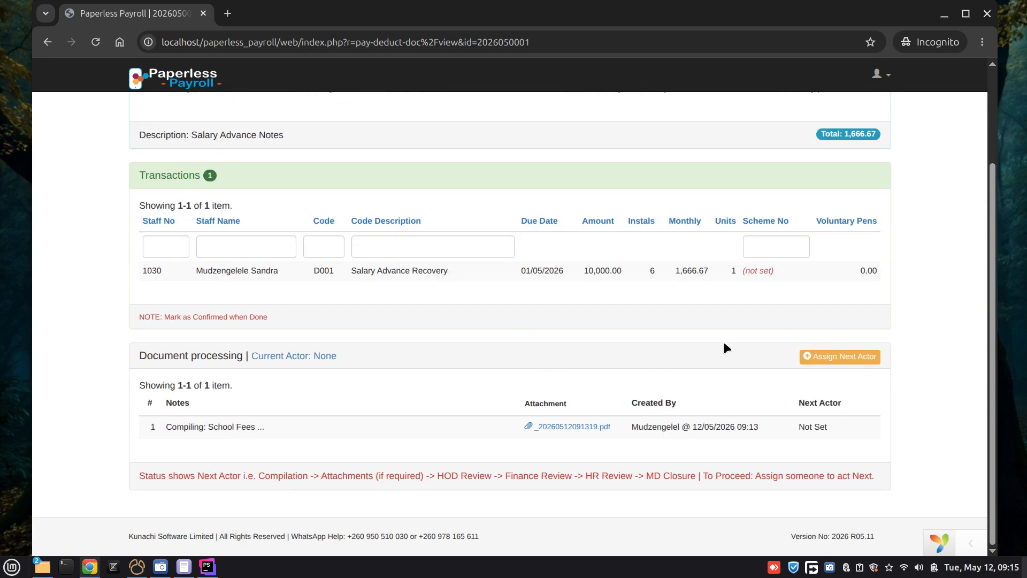
pyautogui.scroll(2, 742, 328)
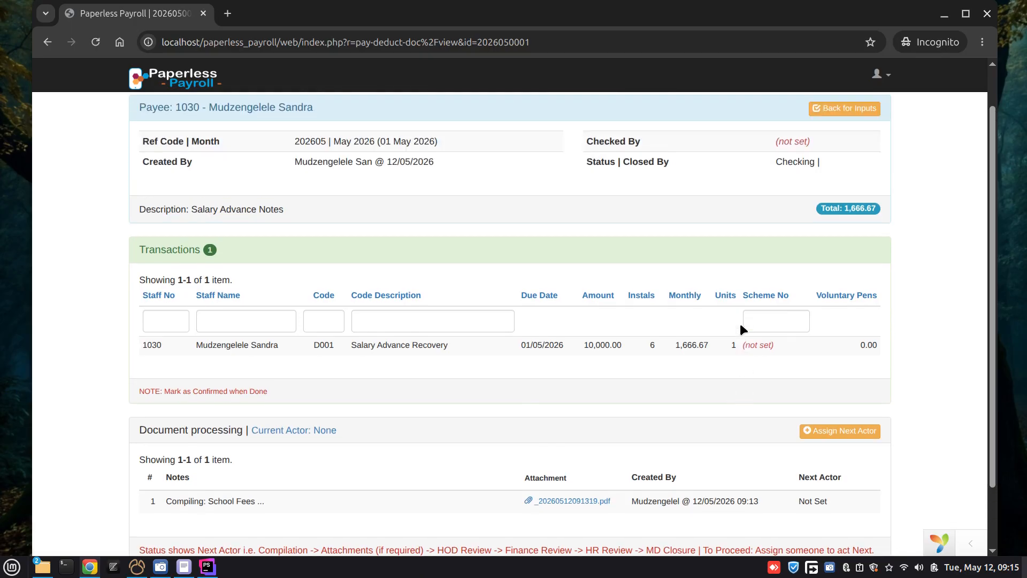
# Step: Assign the same Lusaka reviewer as next actor for the salary advance with the note "salary advance", submit it and dismiss the notification
pyautogui.scroll(-2, 743, 328)
pyautogui.click(833, 357)
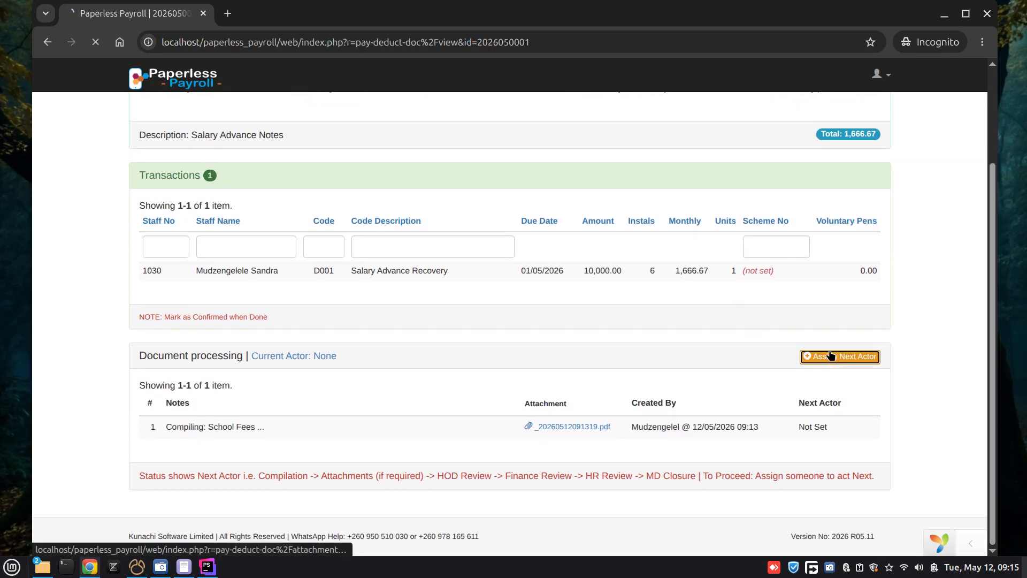
pyautogui.click(610, 210)
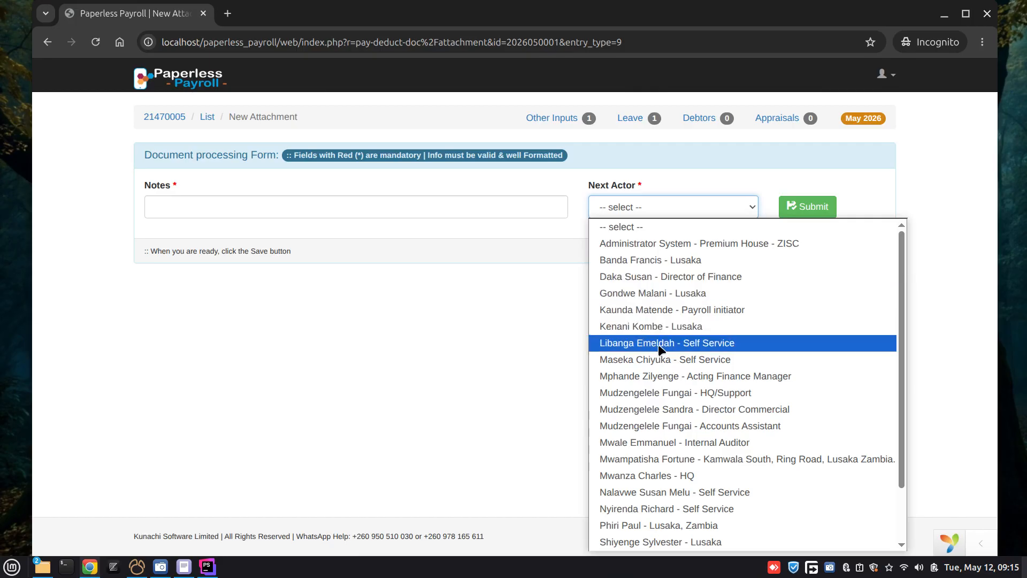
pyautogui.click(656, 324)
pyautogui.click(314, 205)
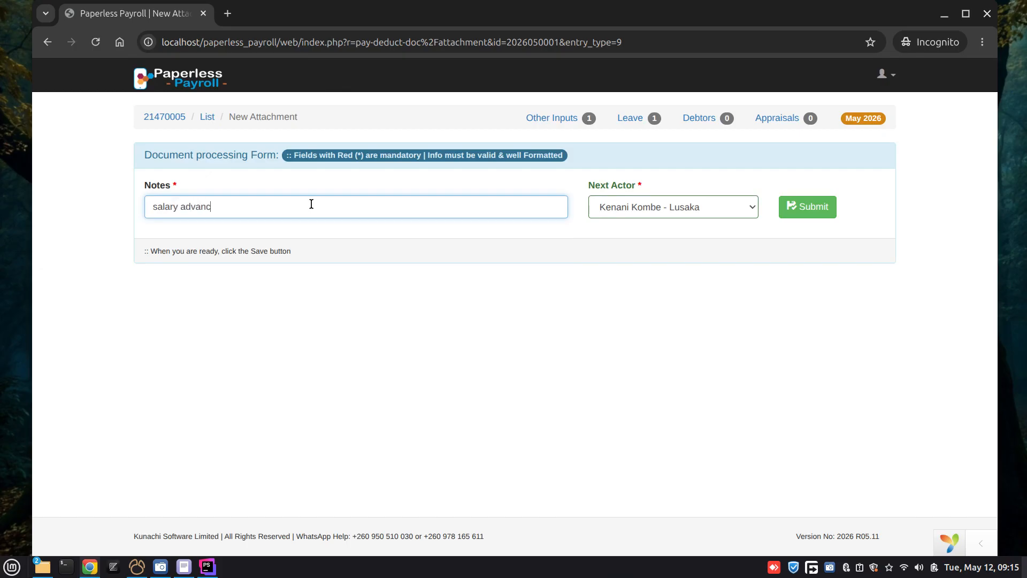
pyautogui.click(805, 207)
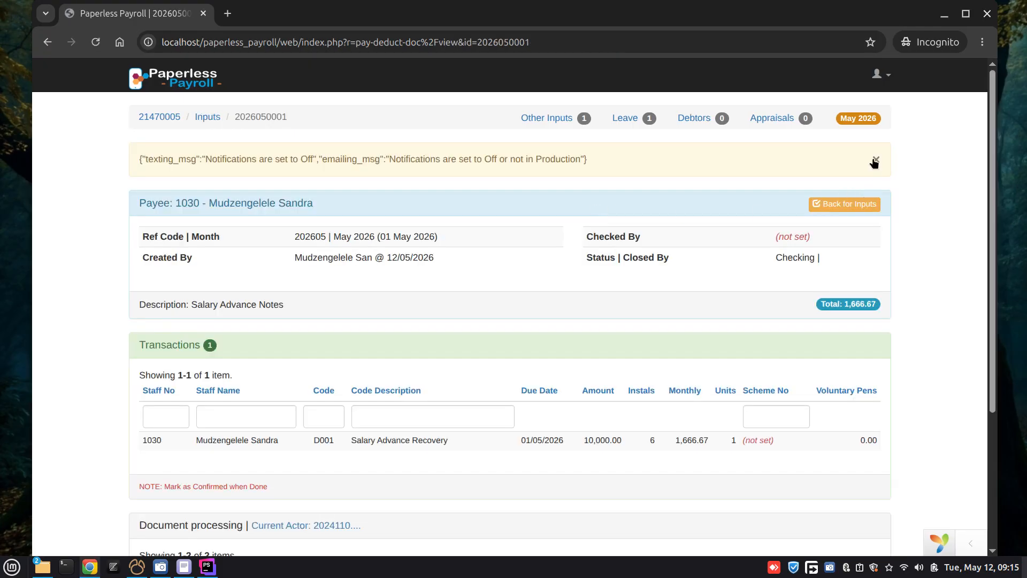
pyautogui.click(876, 160)
# Step: Review the salary advance's document processing entries, including the notes and assigned next actor
pyautogui.scroll(-3, 641, 190)
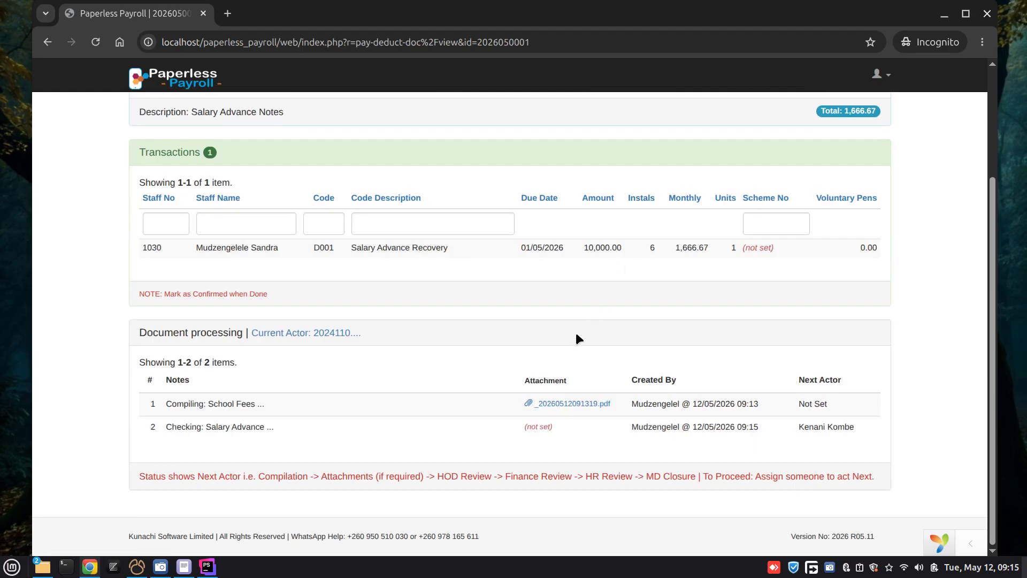
pyautogui.scroll(3, 574, 316)
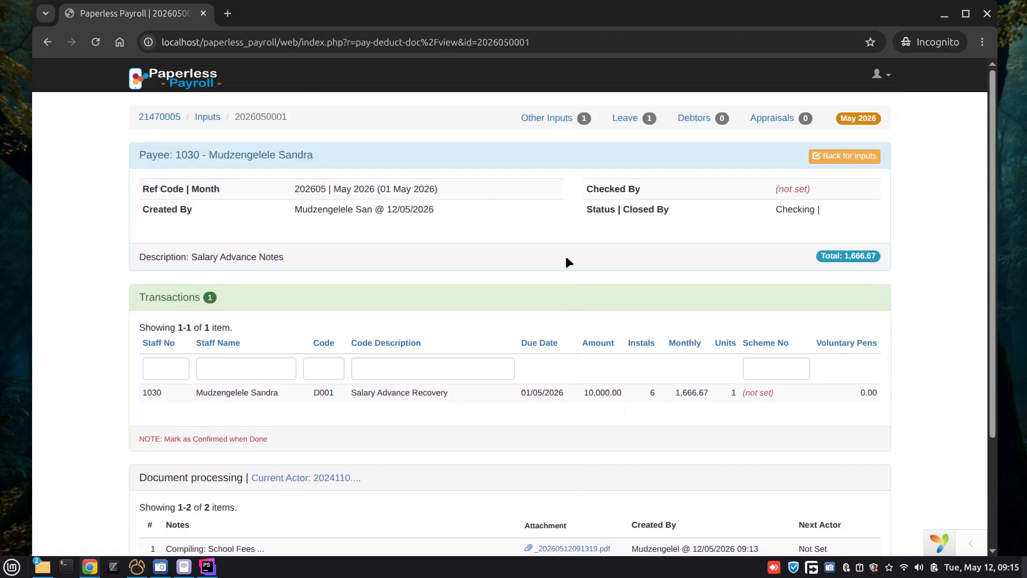
pyautogui.scroll(-3, 540, 275)
pyautogui.scroll(2, 497, 302)
pyautogui.scroll(1, 477, 305)
pyautogui.scroll(-3, 455, 313)
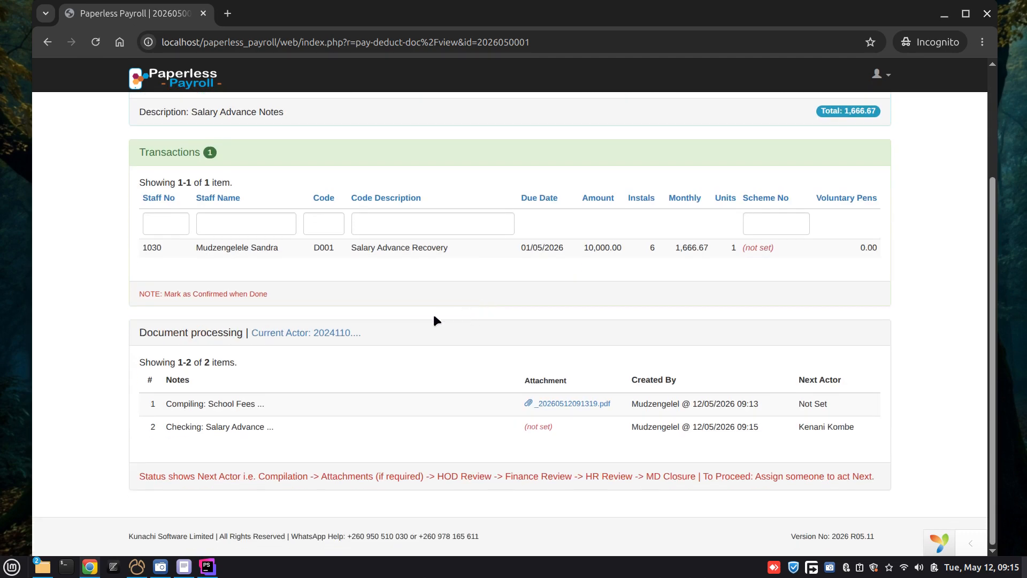
pyautogui.scroll(3, 415, 305)
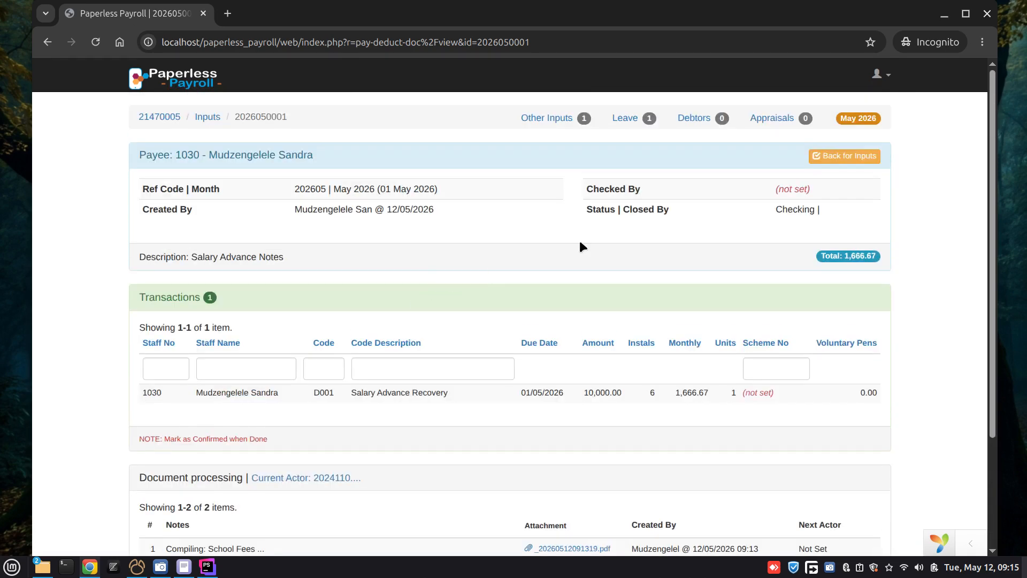
# Step: Log out of the self-service session and copy the Supervisor (& HR) username from the open text editor notes
pyautogui.click(887, 78)
pyautogui.click(824, 214)
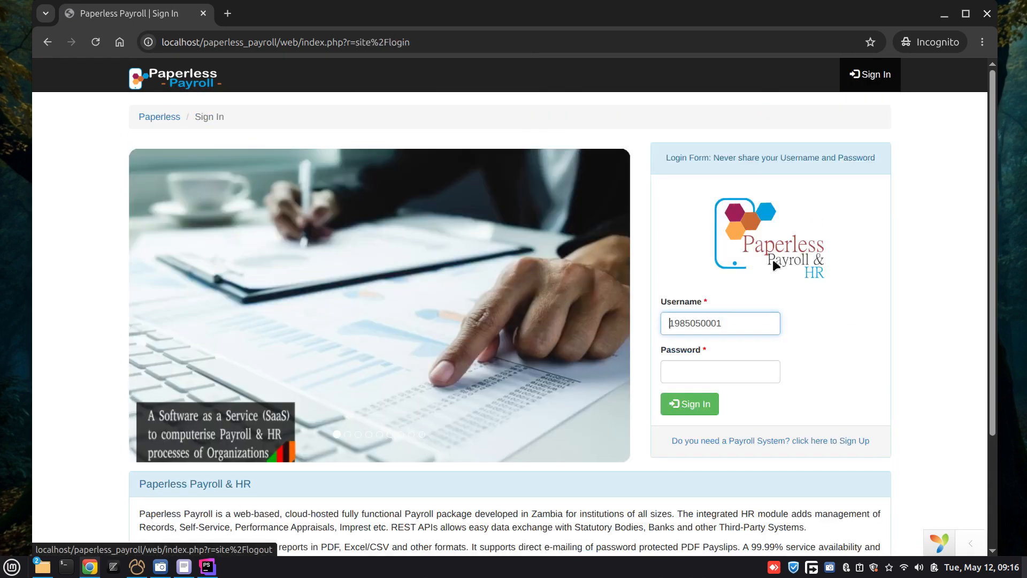
pyautogui.click(184, 567)
pyautogui.doubleClick(172, 158)
pyautogui.hotkey('ctrl', 'c')
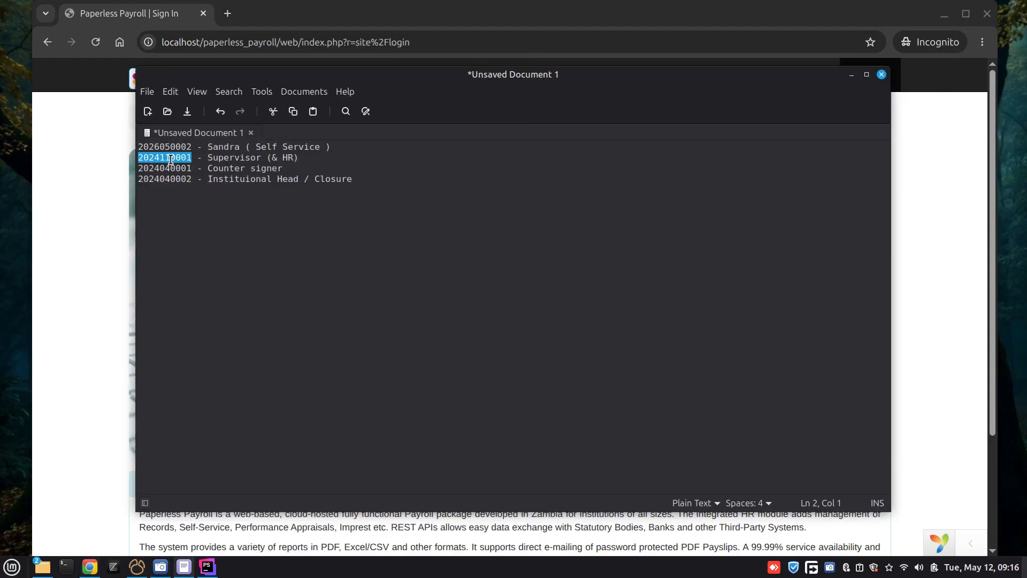
pyautogui.click(852, 74)
# Step: Sign in to Paperless Payroll with the copied supervisor username and the account password
pyautogui.doubleClick(712, 328)
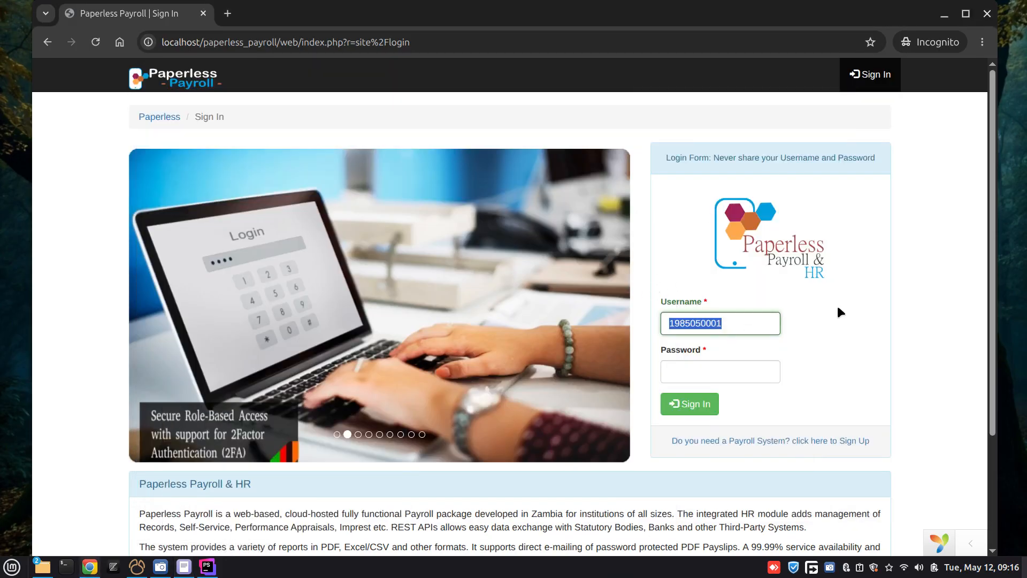
pyautogui.hotkey('ctrl', 'v')
pyautogui.press('Tab')
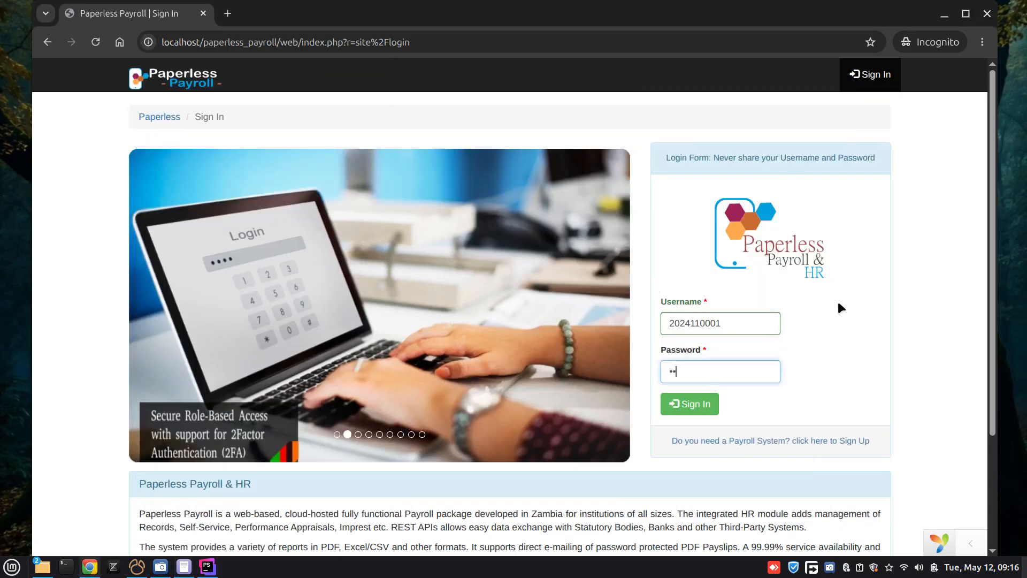
pyautogui.write('••••••••••••')
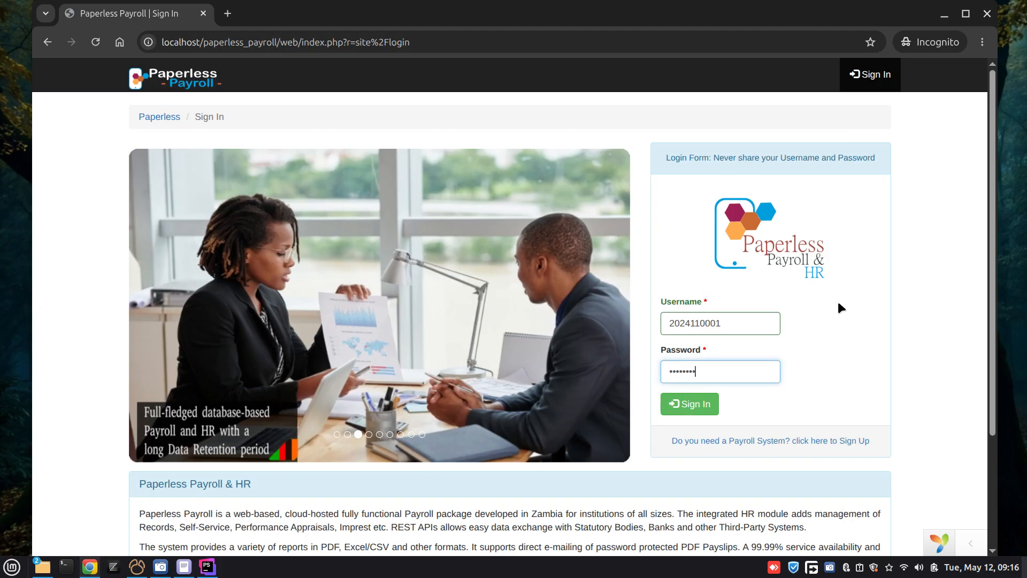
pyautogui.press('Return')
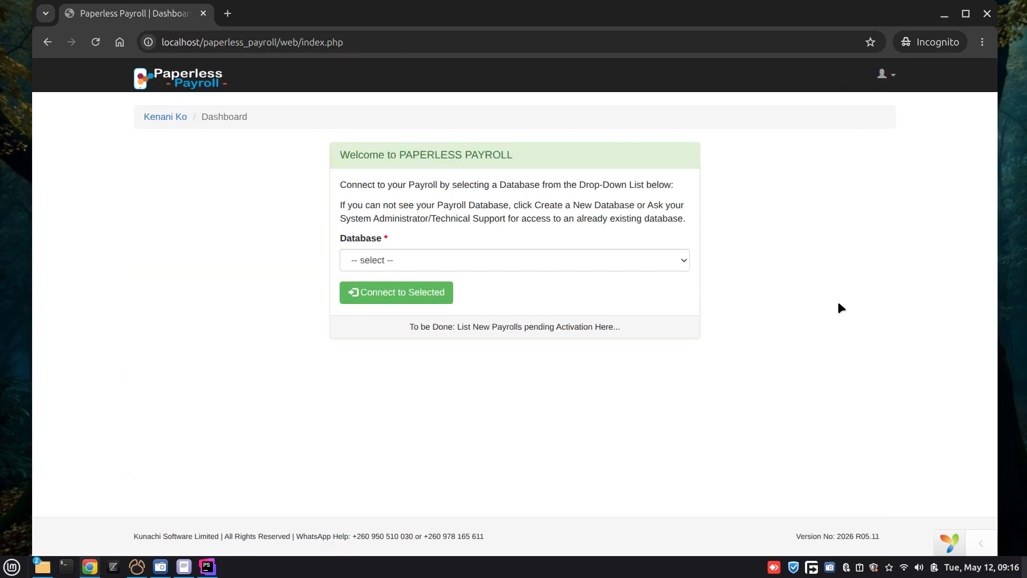
# Step: Select the "Paperless Payroll & Hr - Training" database and connect to it
pyautogui.click(557, 261)
pyautogui.click(485, 298)
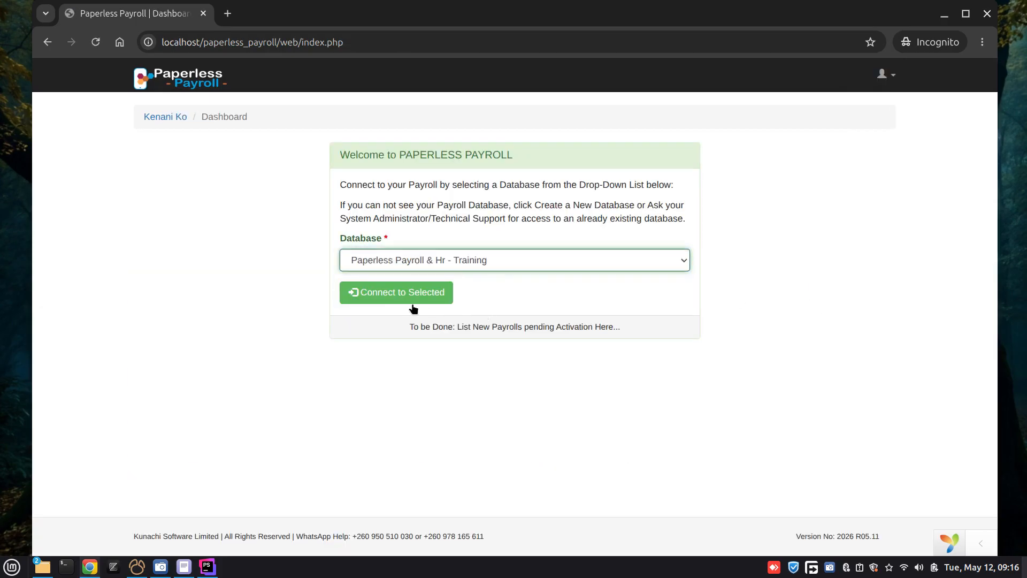
pyautogui.click(412, 296)
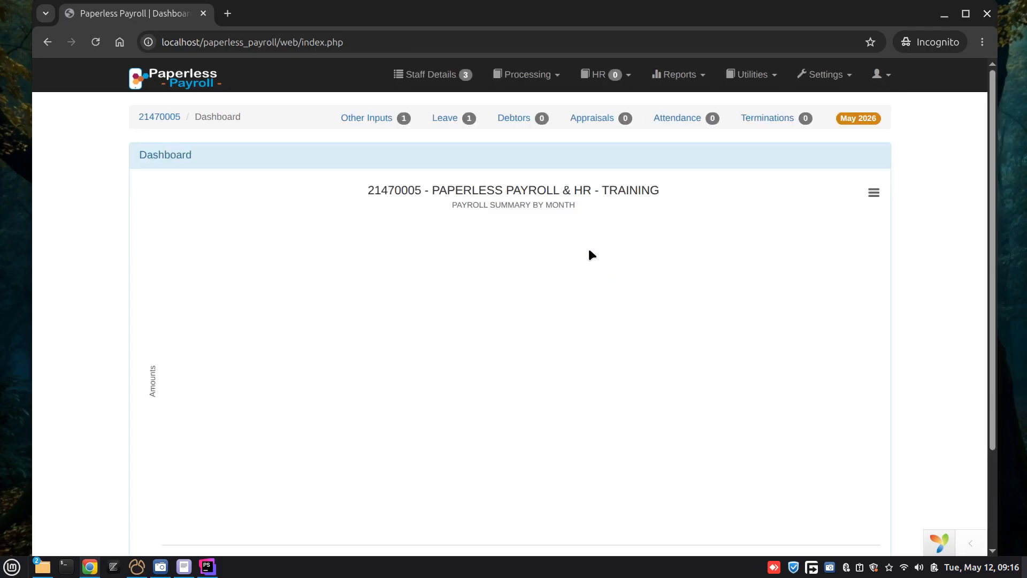
# Step: Open the salary advance record from Other Inputs, review its details, and mark it as checked with confirmation
pyautogui.click(377, 120)
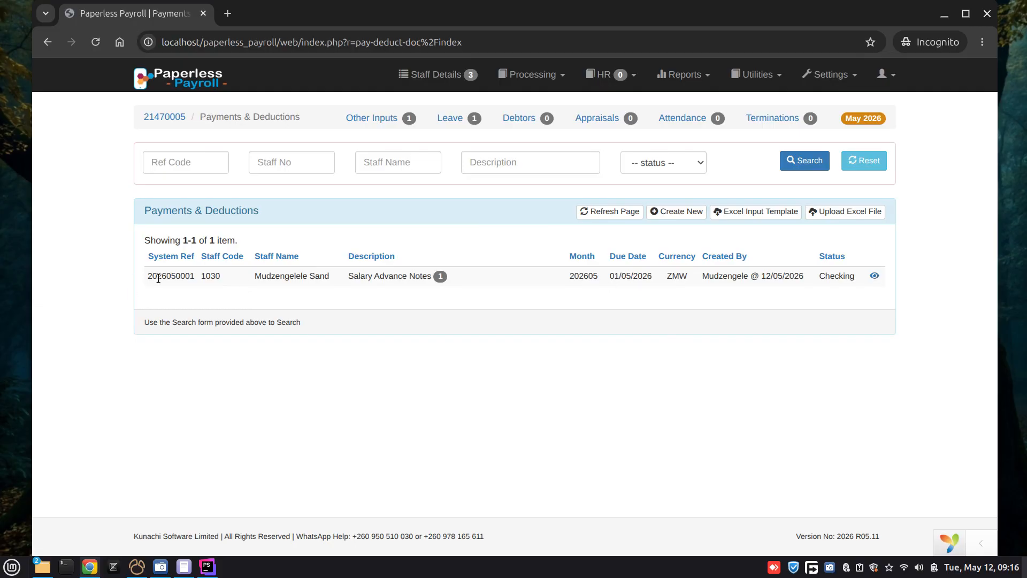
pyautogui.moveTo(255, 276); pyautogui.dragTo(343, 284)
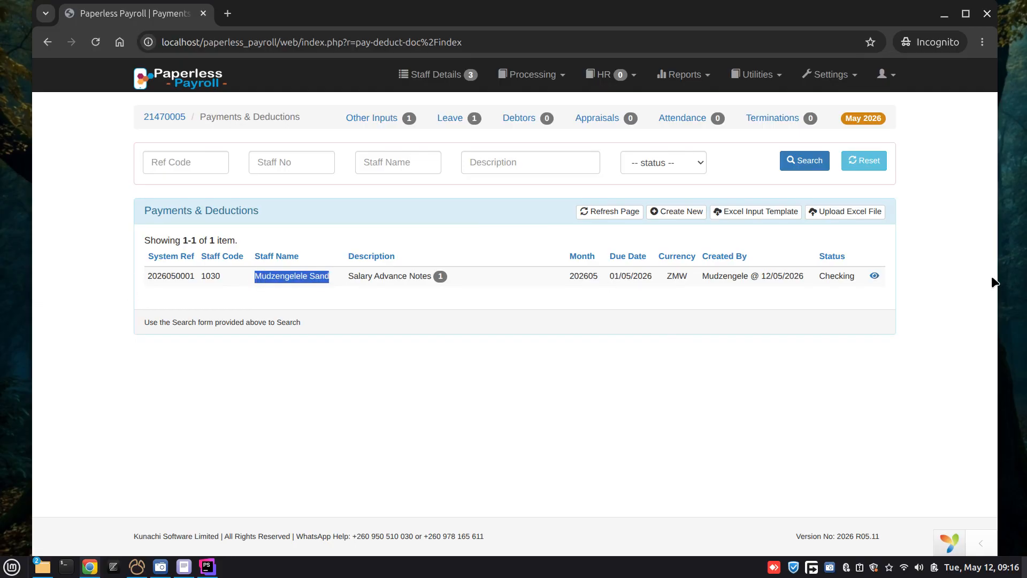
pyautogui.click(874, 277)
pyautogui.scroll(-3, 564, 283)
pyautogui.scroll(3, 565, 285)
pyautogui.scroll(-3, 573, 275)
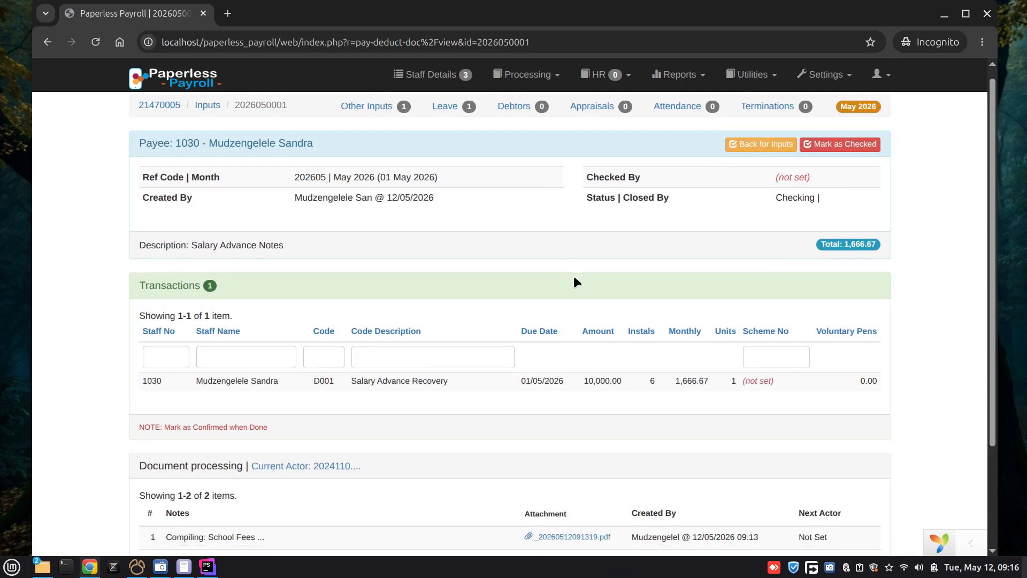
pyautogui.scroll(3, 677, 320)
pyautogui.click(839, 156)
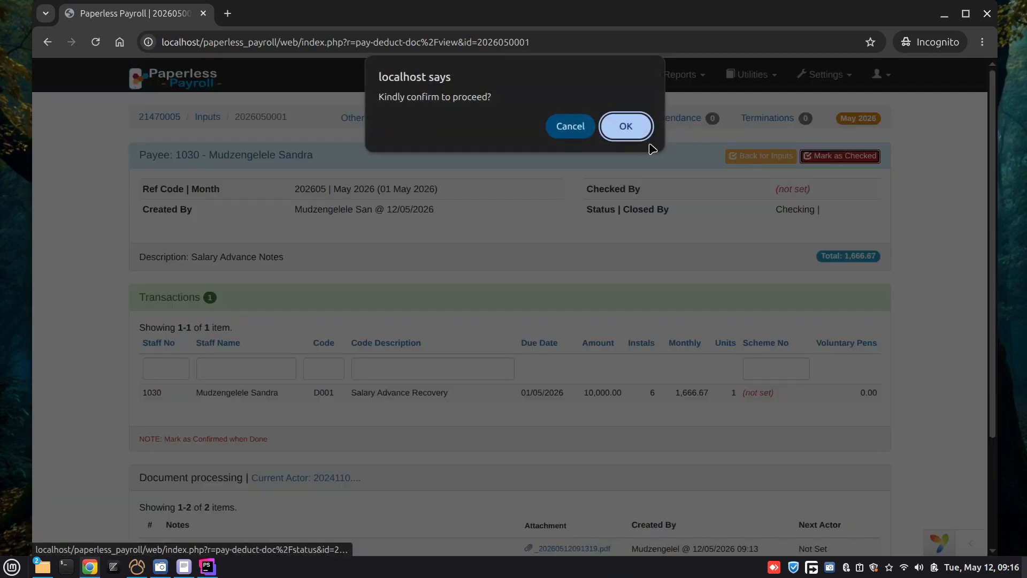
pyautogui.click(624, 128)
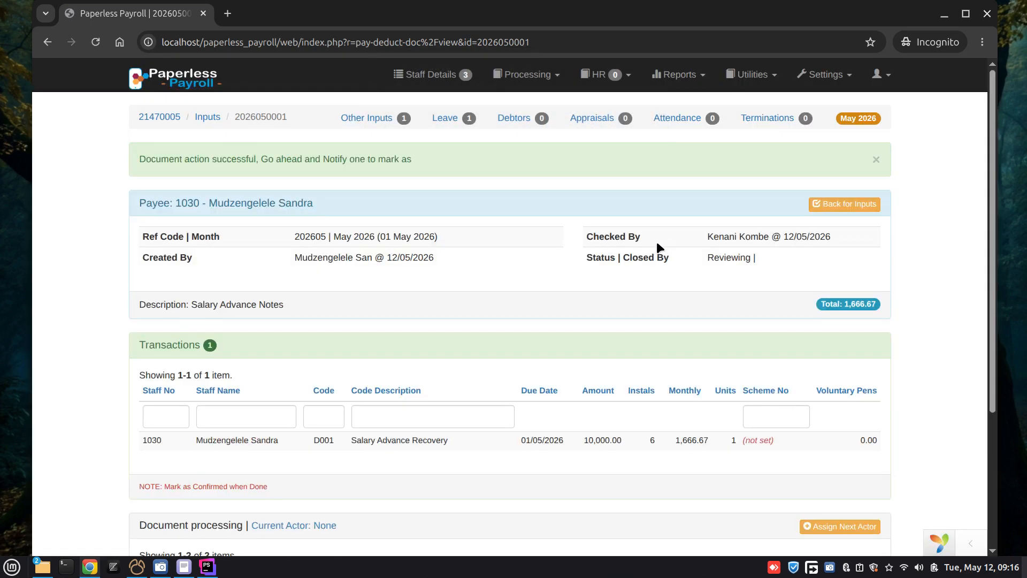
# Step: Assign the Acting Finance Manager as next actor for the salary advance with the note "example", submit it and dismiss the notification
pyautogui.scroll(-3, 751, 248)
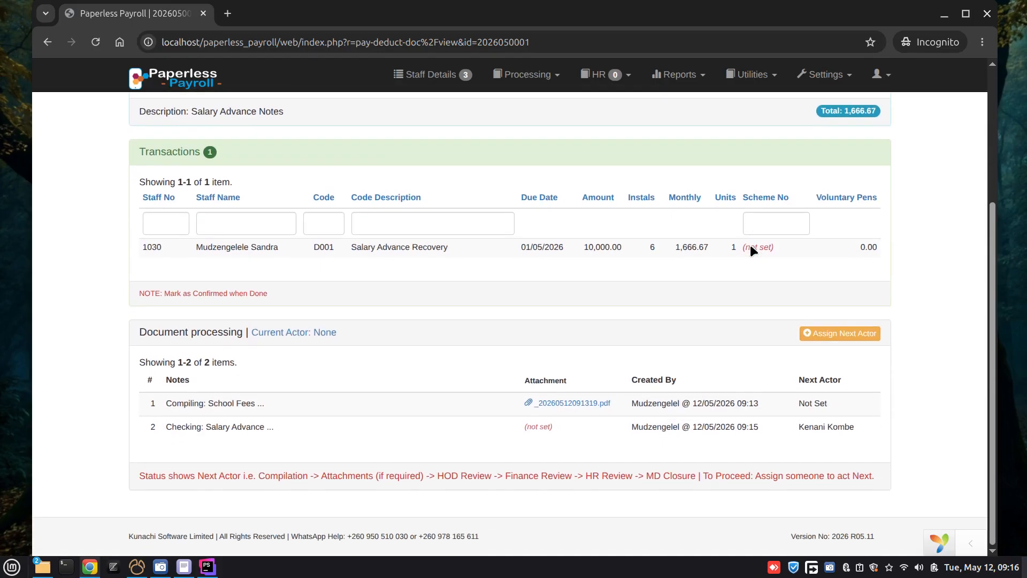
pyautogui.click(857, 334)
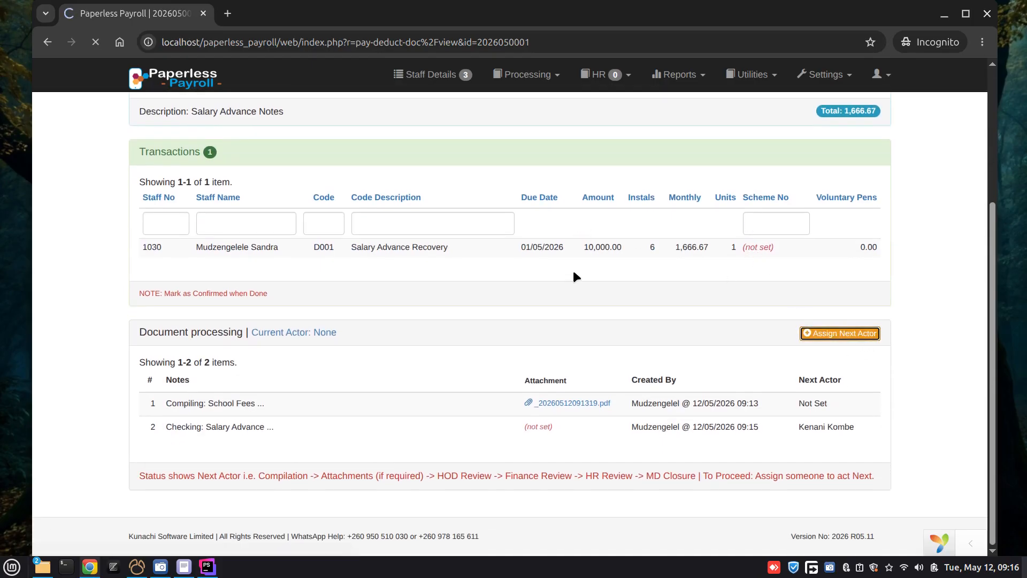
pyautogui.click(637, 207)
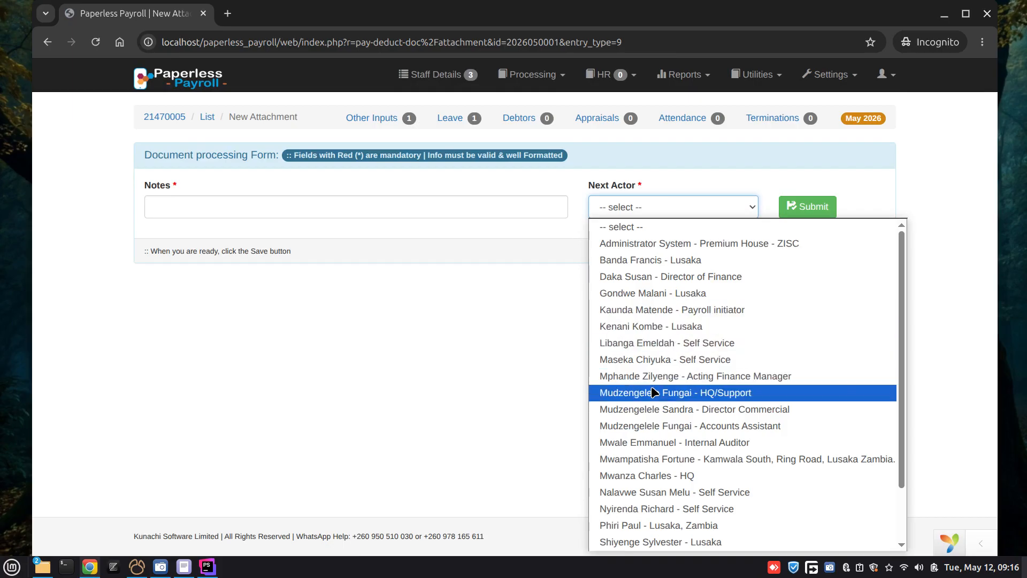
pyautogui.scroll(-2, 649, 268)
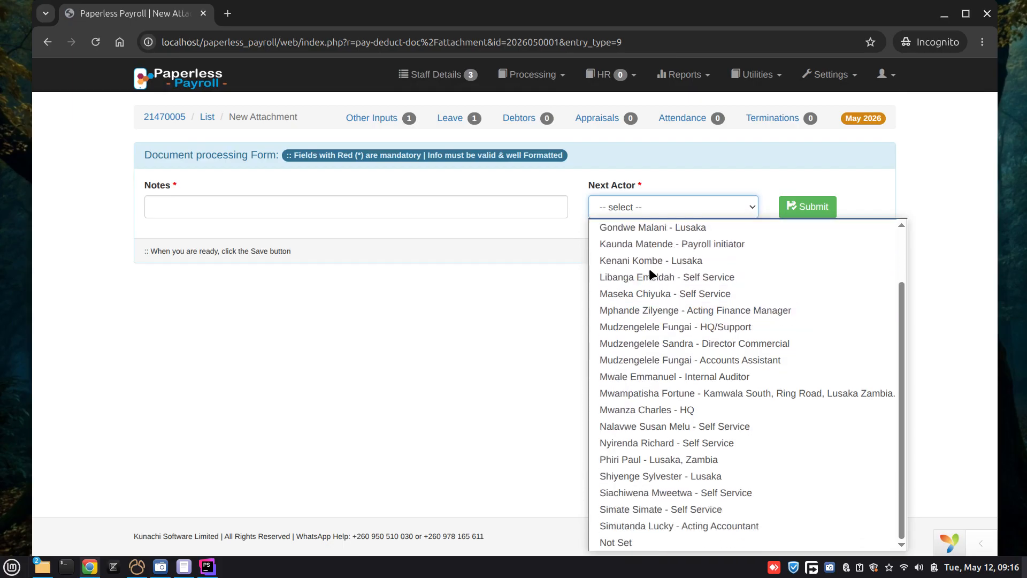
pyautogui.click(643, 310)
pyautogui.click(269, 206)
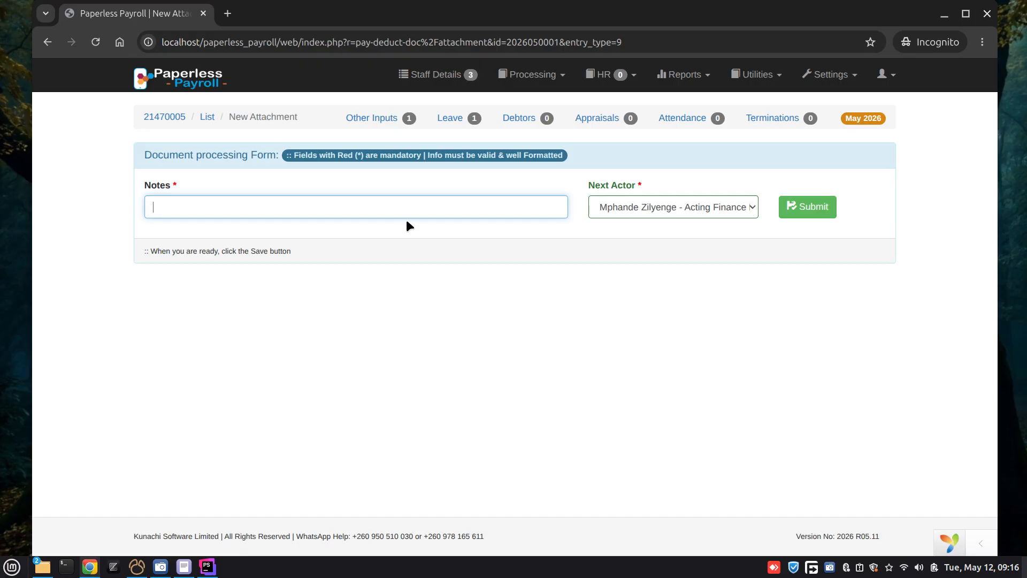
pyautogui.write('pleas')
pyautogui.press('BackSpace')
pyautogui.press('BackSpace')
pyautogui.press('BackSpace')
pyautogui.write('example')
pyautogui.click(804, 206)
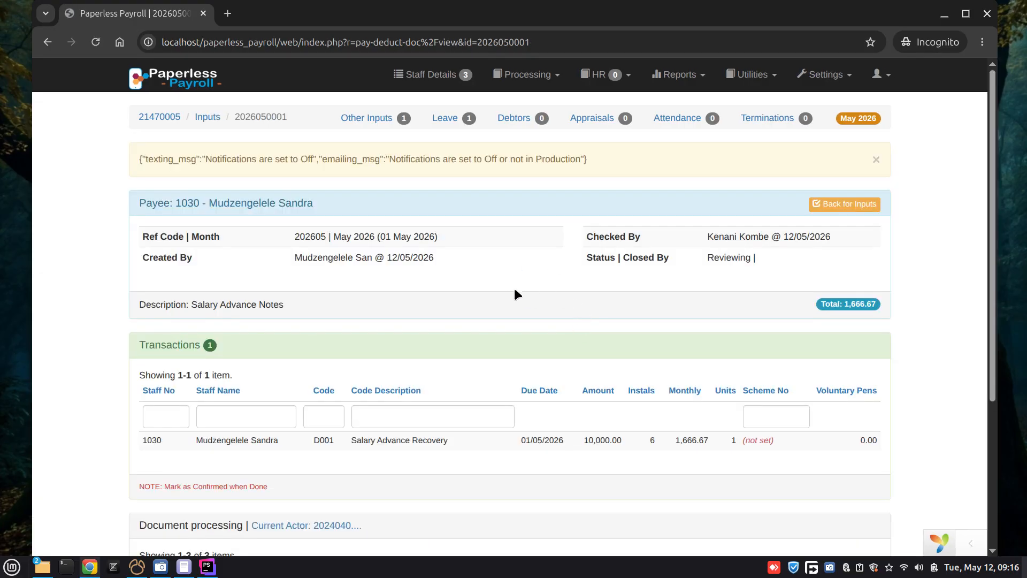
pyautogui.click(875, 161)
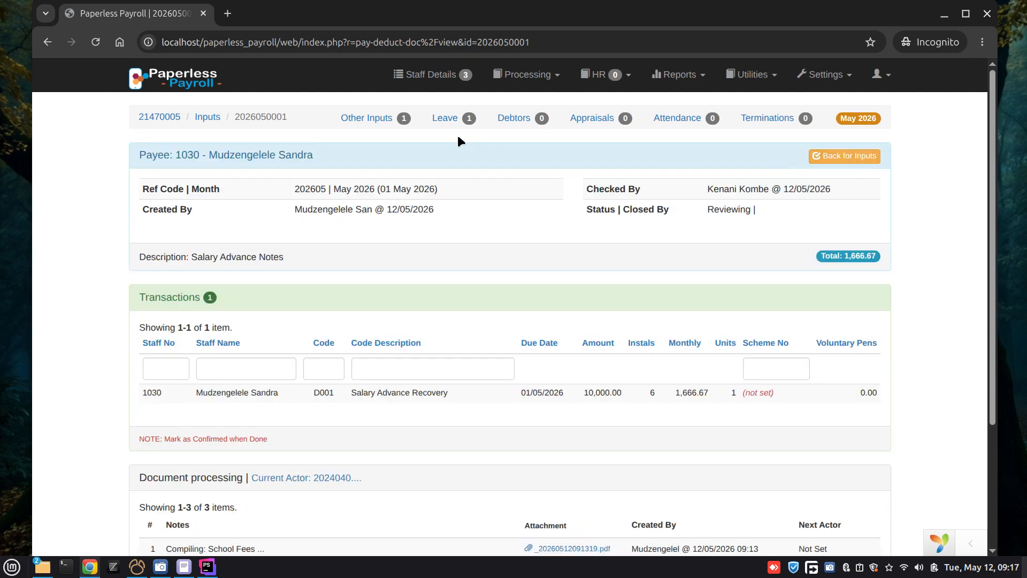
# Step: Open the School Exams leave record and review its leave transaction and document processing entries
pyautogui.click(445, 118)
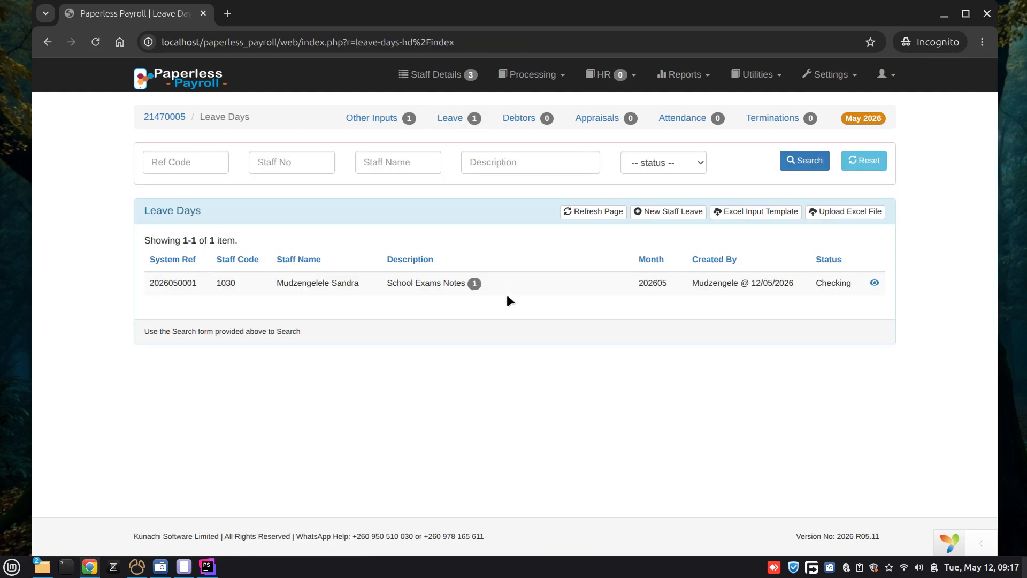
pyautogui.click(438, 118)
pyautogui.moveTo(277, 283); pyautogui.dragTo(373, 288)
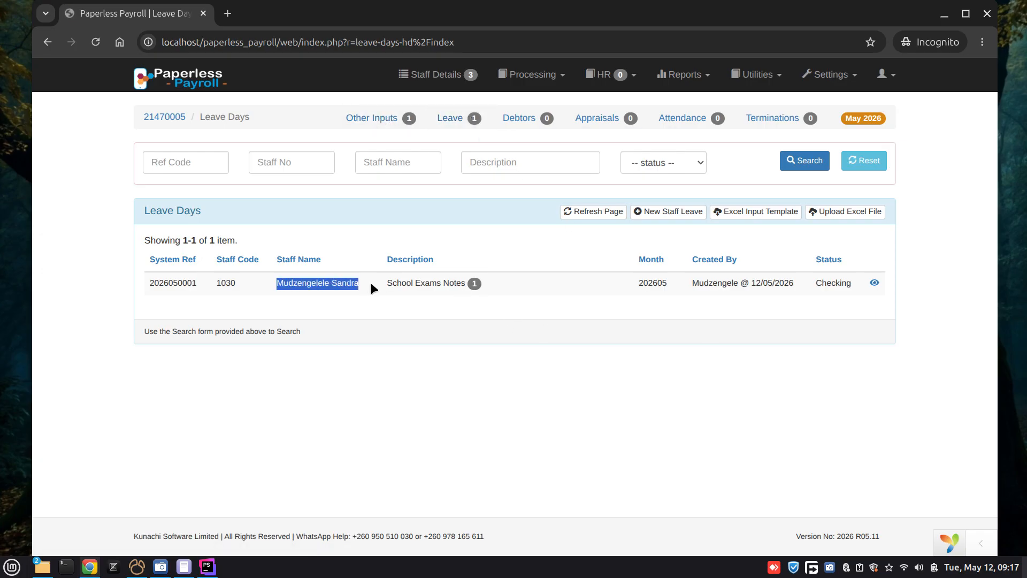
pyautogui.click(875, 282)
pyautogui.scroll(-5, 548, 267)
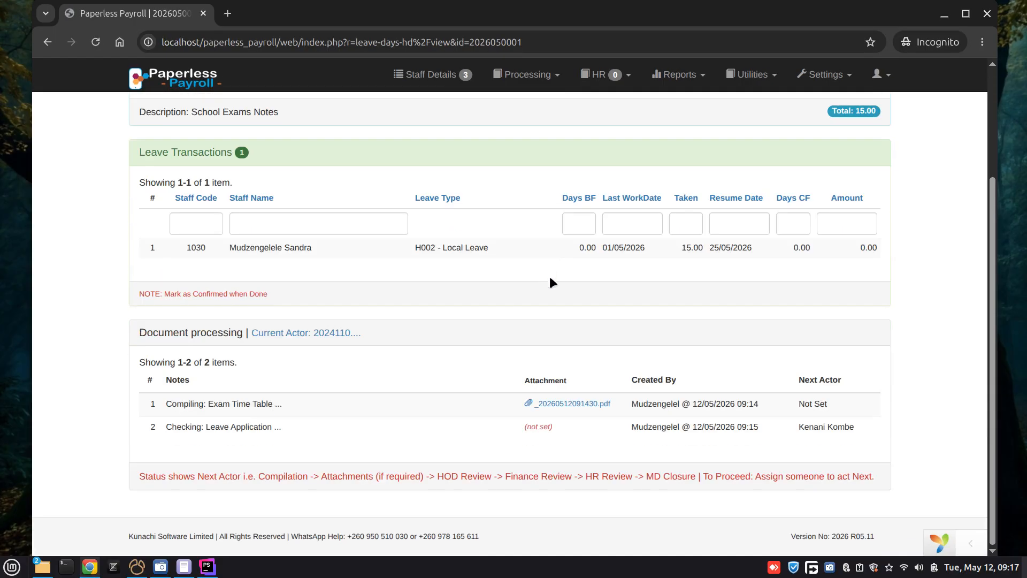
pyautogui.scroll(5, 551, 297)
pyautogui.scroll(-3, 553, 293)
pyautogui.scroll(3, 554, 287)
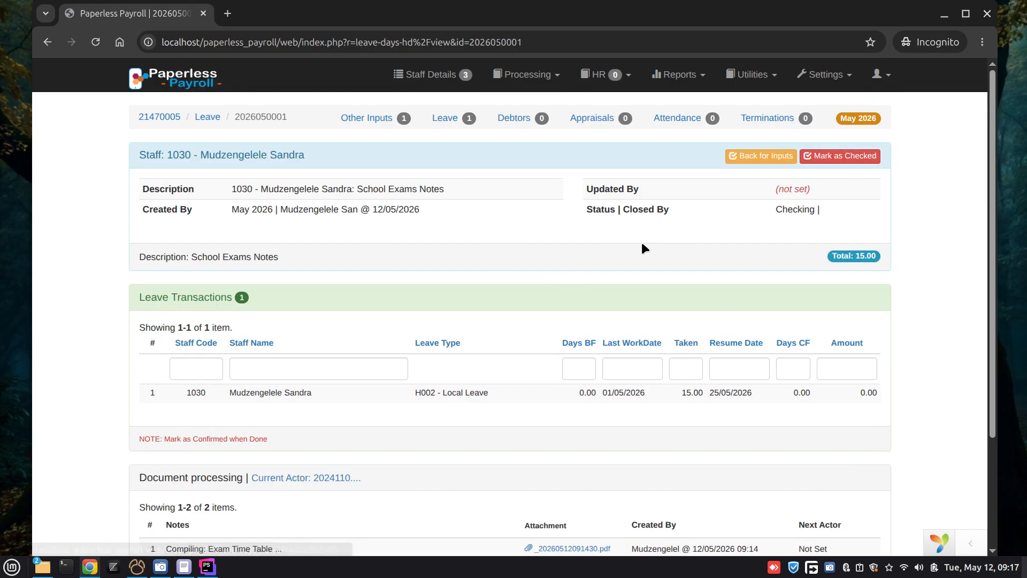
# Step: View the leave's attached PDF, close it, and mark the leave as checked with confirmation
pyautogui.scroll(-3, 554, 371)
pyautogui.click(553, 410)
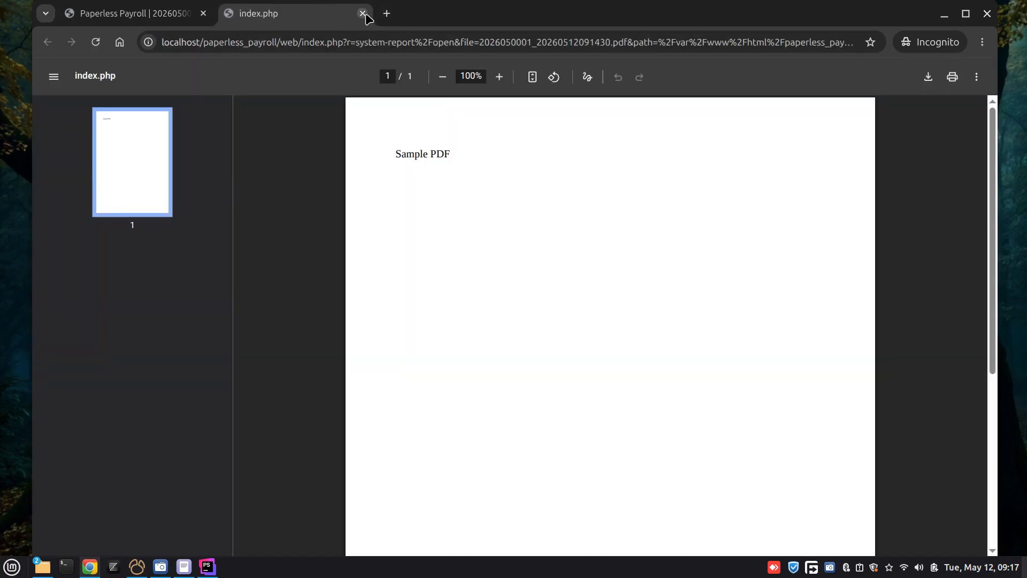
pyautogui.click(363, 13)
pyautogui.scroll(3, 666, 233)
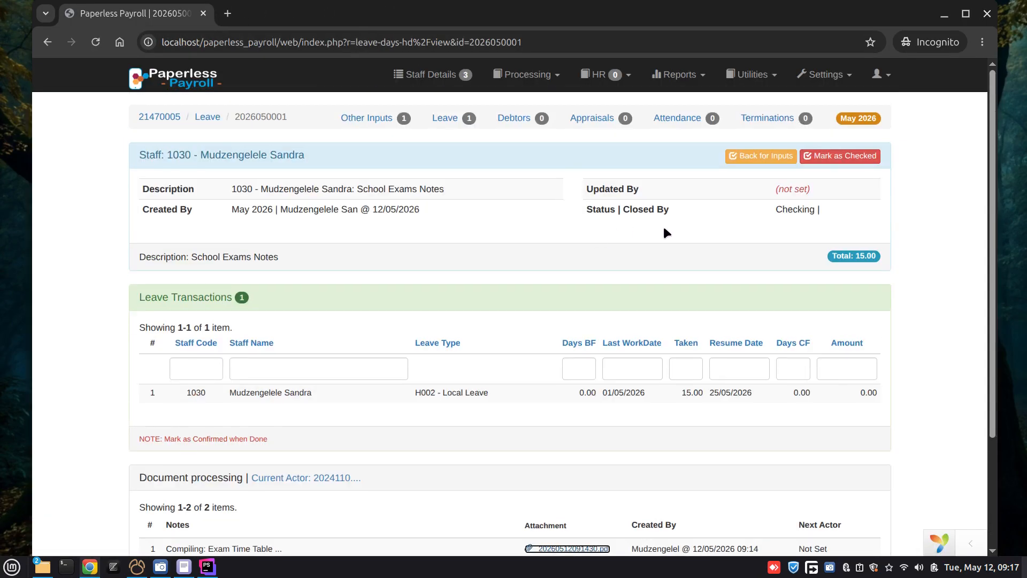
pyautogui.click(859, 159)
pyautogui.click(624, 126)
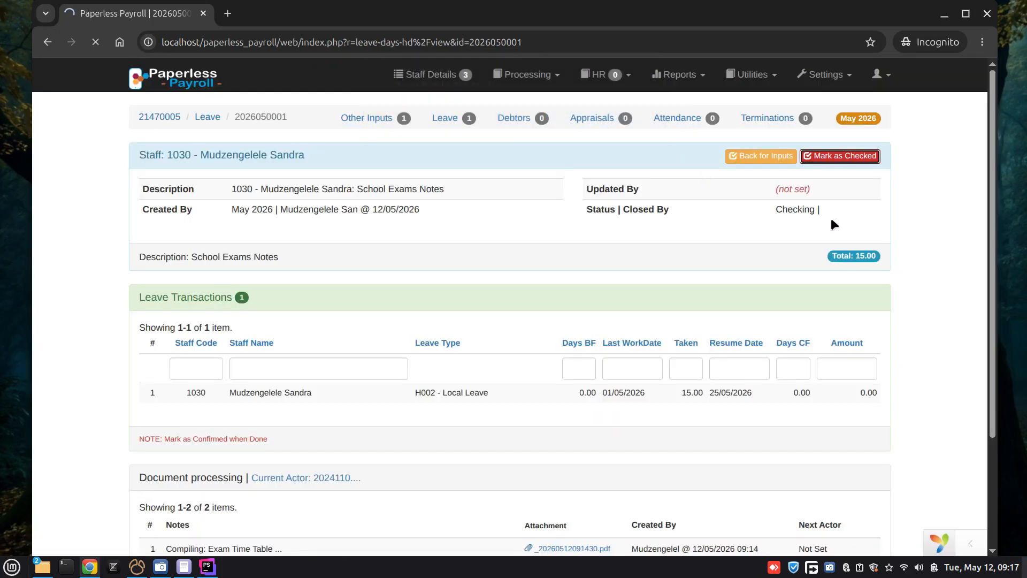
# Step: Assign the Acting Finance Manager as next actor for the leave with the note "example notes", submit it and dismiss the notification
pyautogui.scroll(-4, 824, 278)
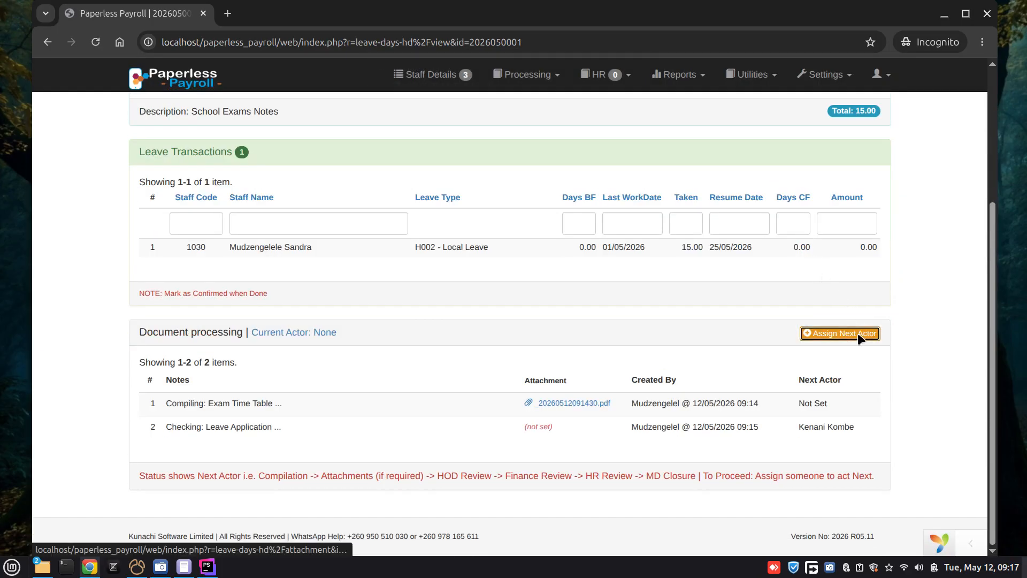
pyautogui.click(858, 333)
pyautogui.click(702, 213)
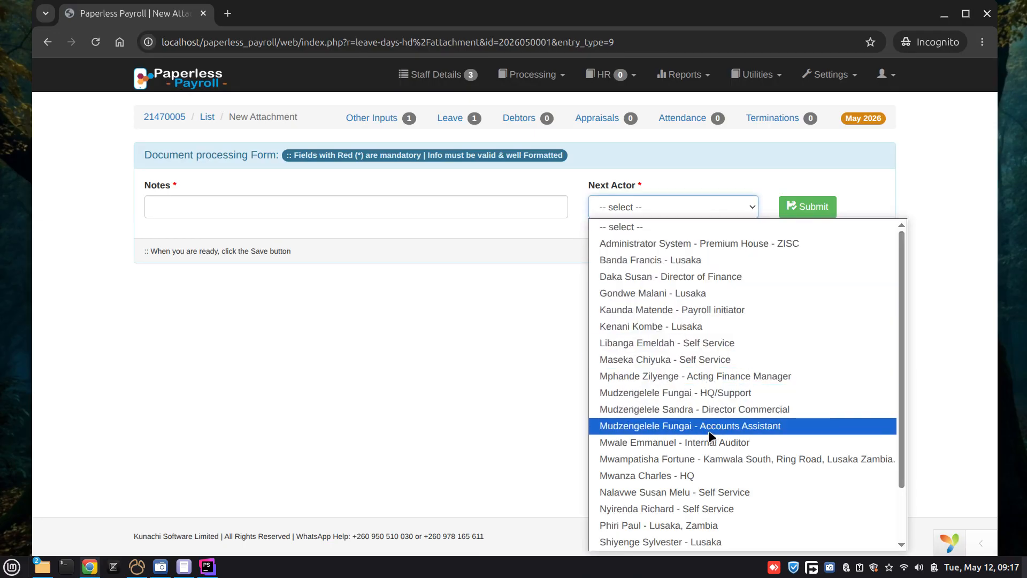
pyautogui.click(654, 375)
pyautogui.click(321, 208)
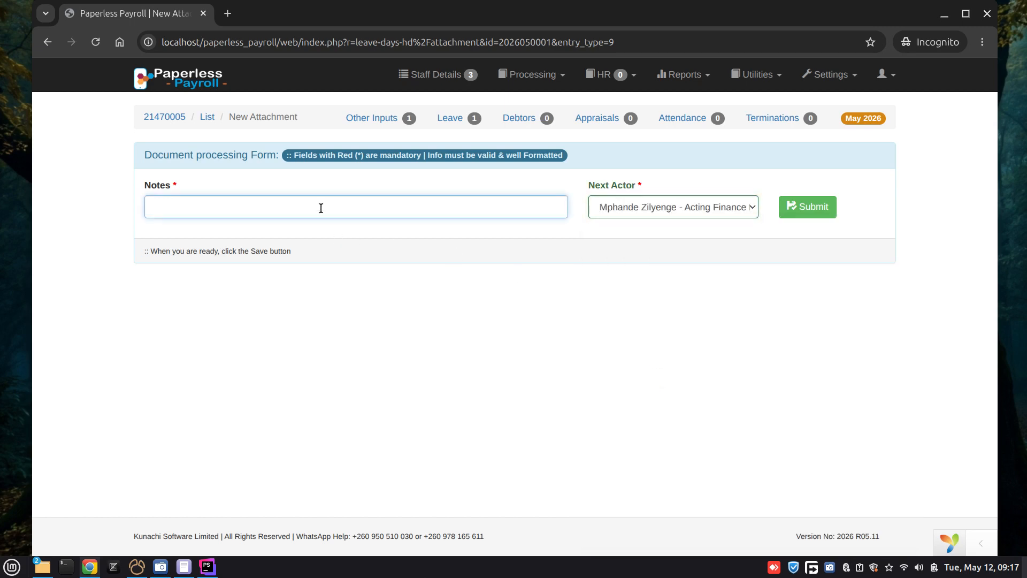
pyautogui.write('example notes')
pyautogui.click(808, 208)
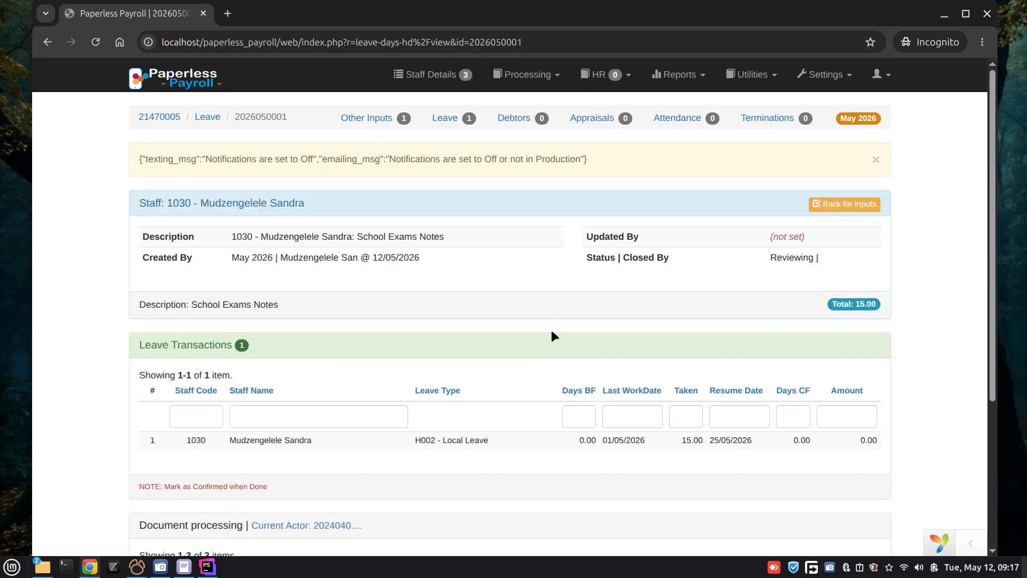
pyautogui.click(875, 161)
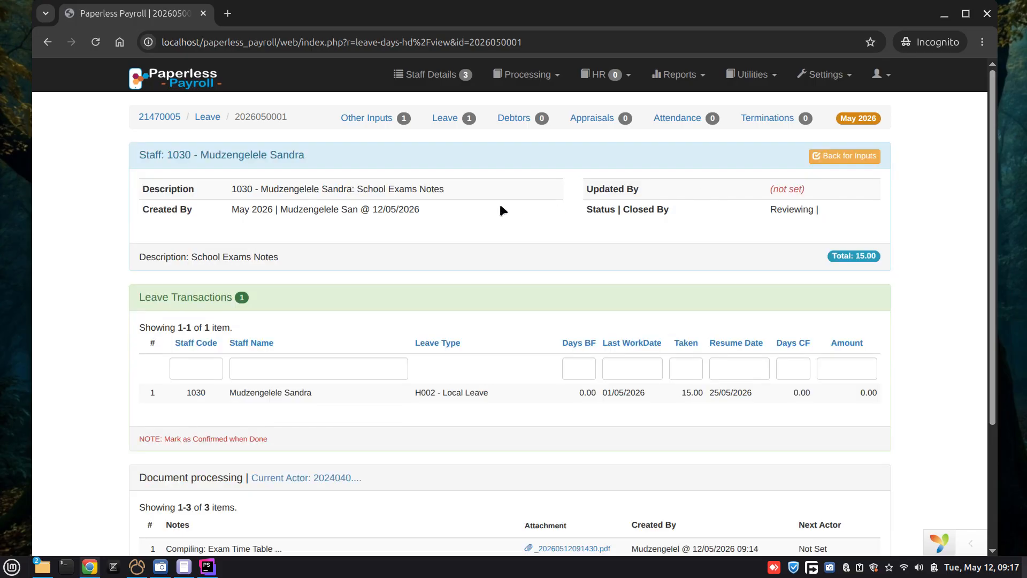
pyautogui.scroll(-3, 473, 286)
pyautogui.scroll(3, 481, 282)
# Step: Log out of the HR officer's session and copy the counter signer's username from the unsaved text editor document
pyautogui.click(876, 77)
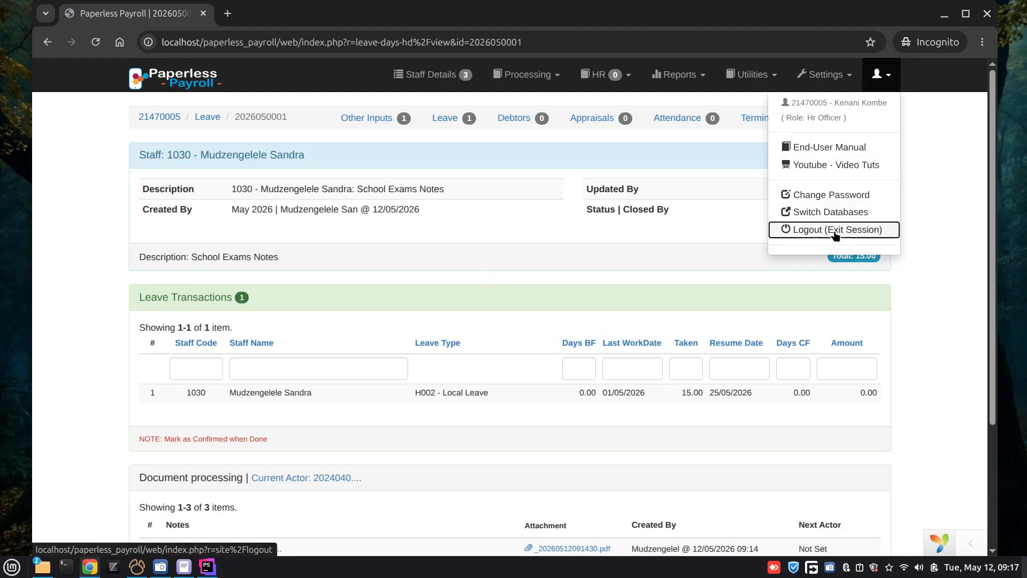
pyautogui.click(800, 230)
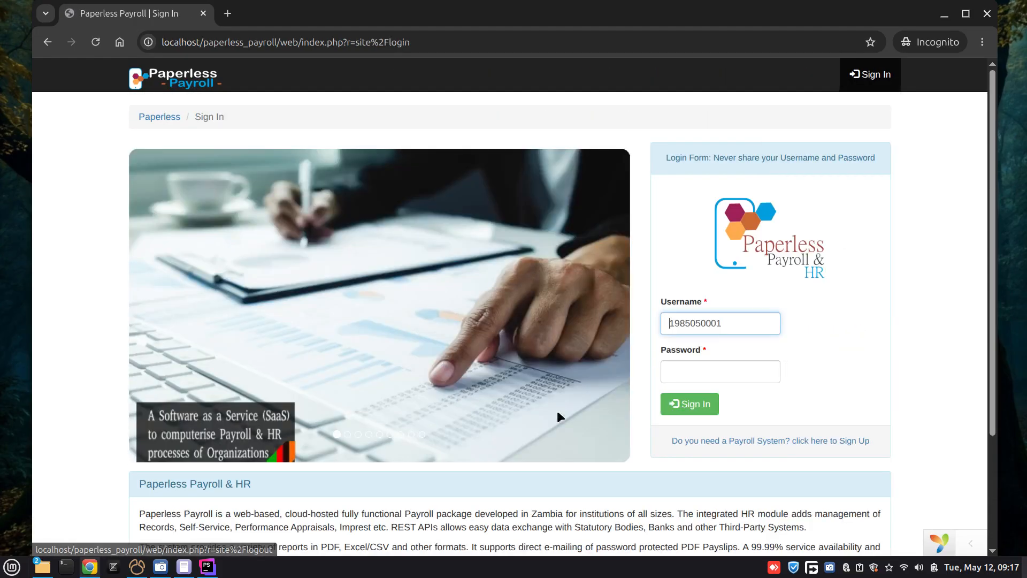
pyautogui.click(188, 570)
pyautogui.doubleClick(175, 168)
pyautogui.hotkey('ctrl', 'c')
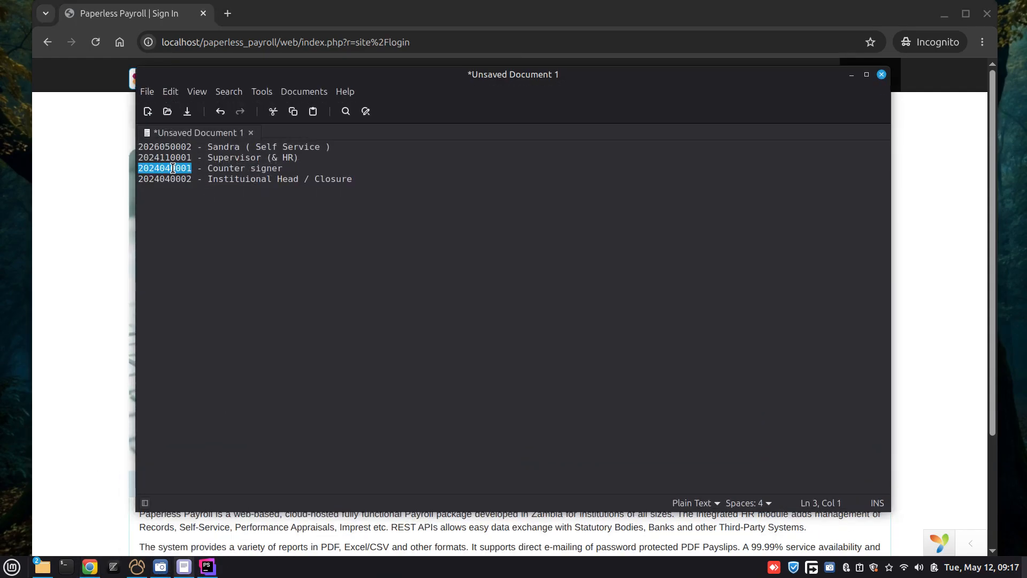
pyautogui.click(852, 75)
# Step: Sign in to Paperless Payroll as the counter signer, replacing the prefilled username with the copied one and entering the account password
pyautogui.doubleClick(723, 323)
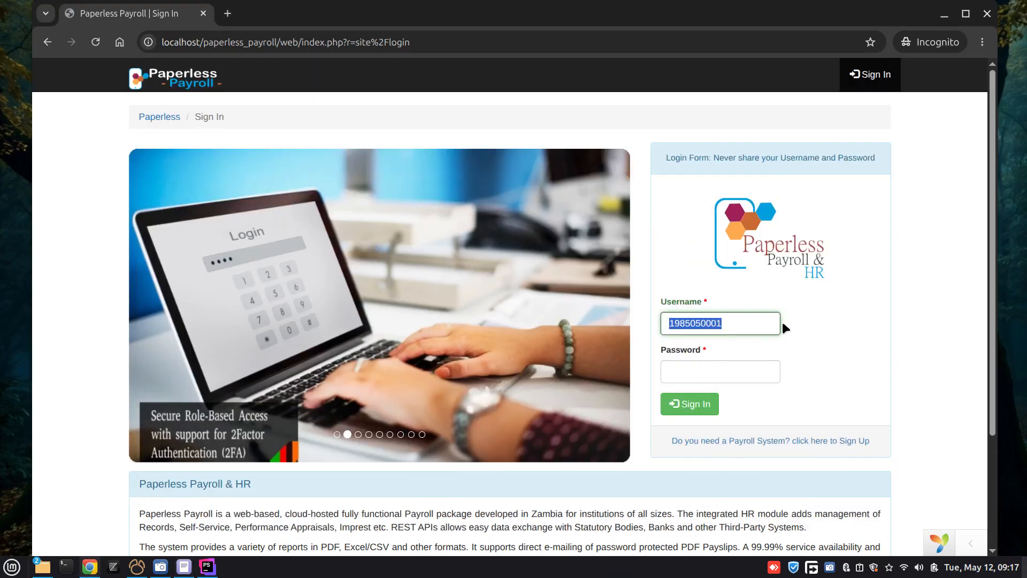
pyautogui.hotkey('ctrl', 'v')
pyautogui.press('Tab')
pyautogui.write('123')
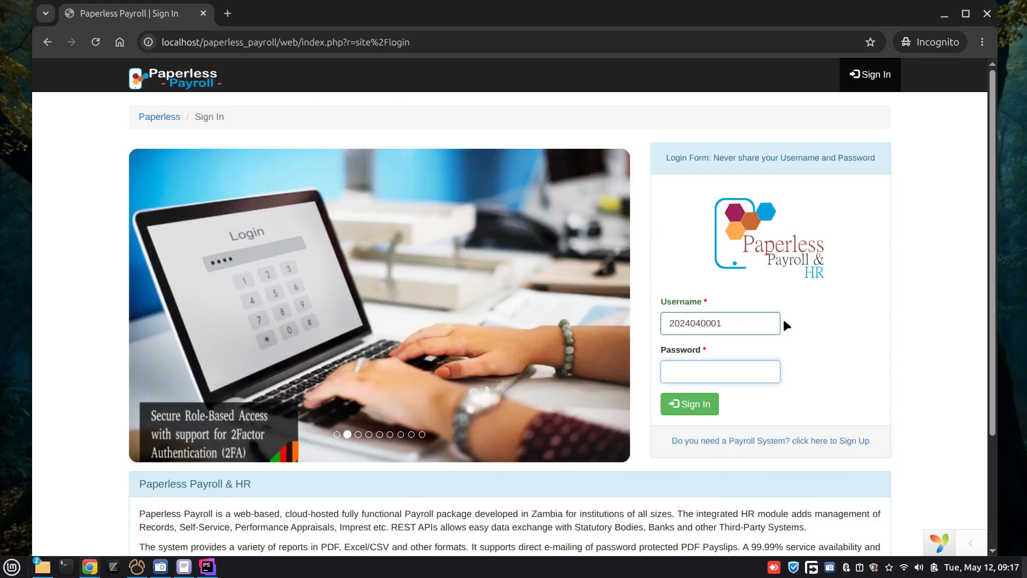
pyautogui.write('•••••••••')
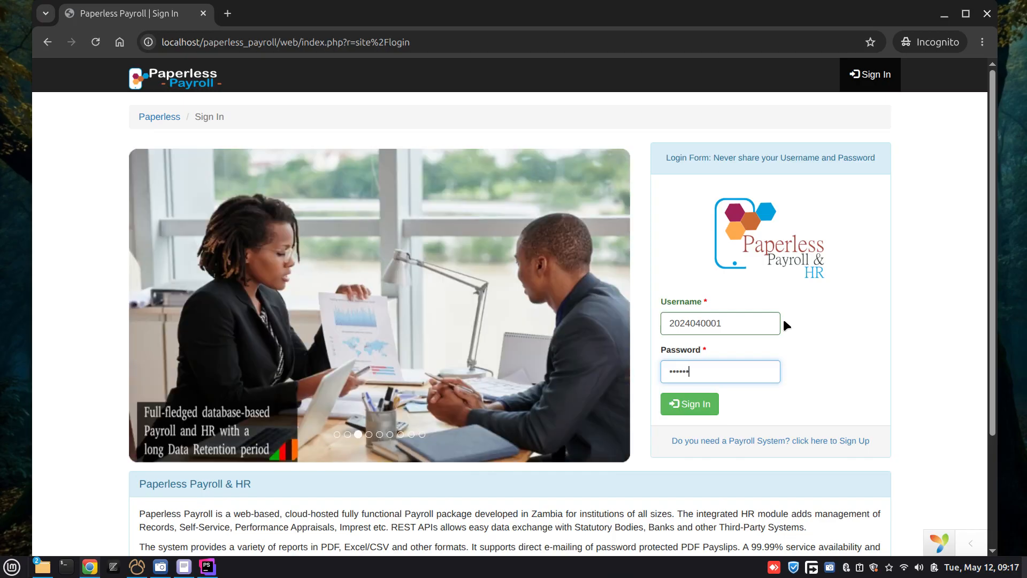
pyautogui.press('Return')
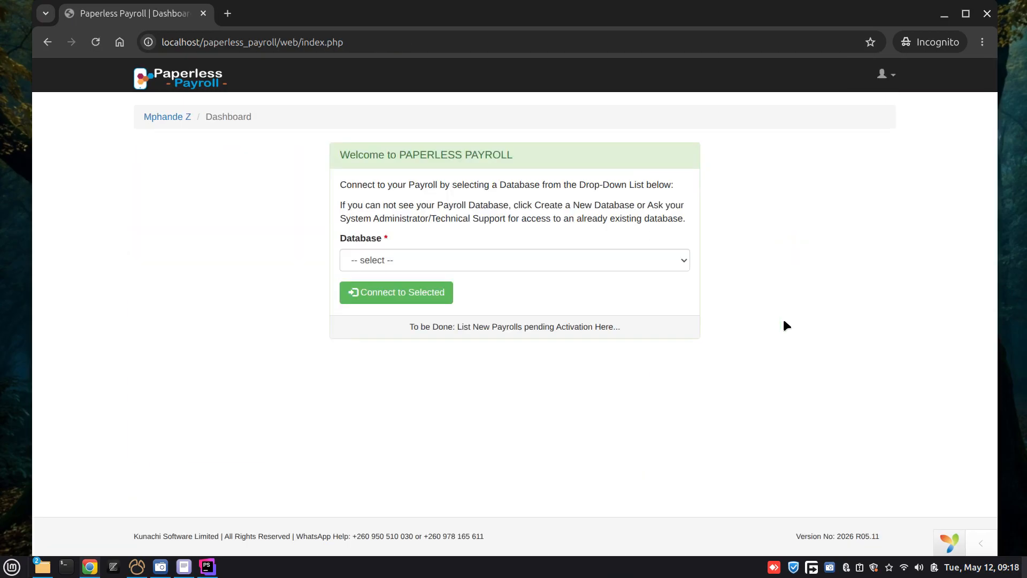
# Step: Connect to the Paperless Payroll & Hr - Training database
pyautogui.click(607, 263)
pyautogui.click(515, 297)
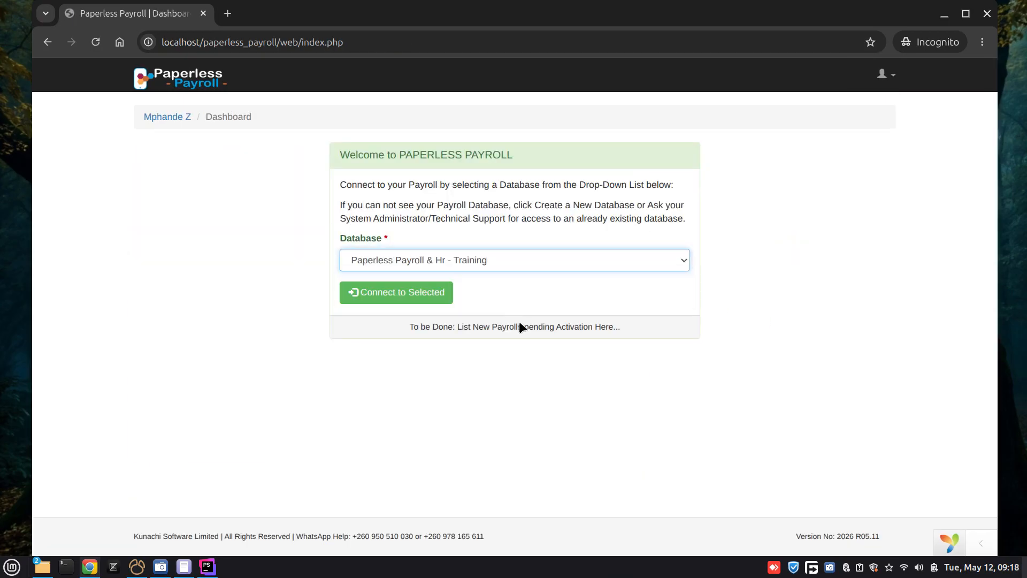
pyautogui.click(421, 293)
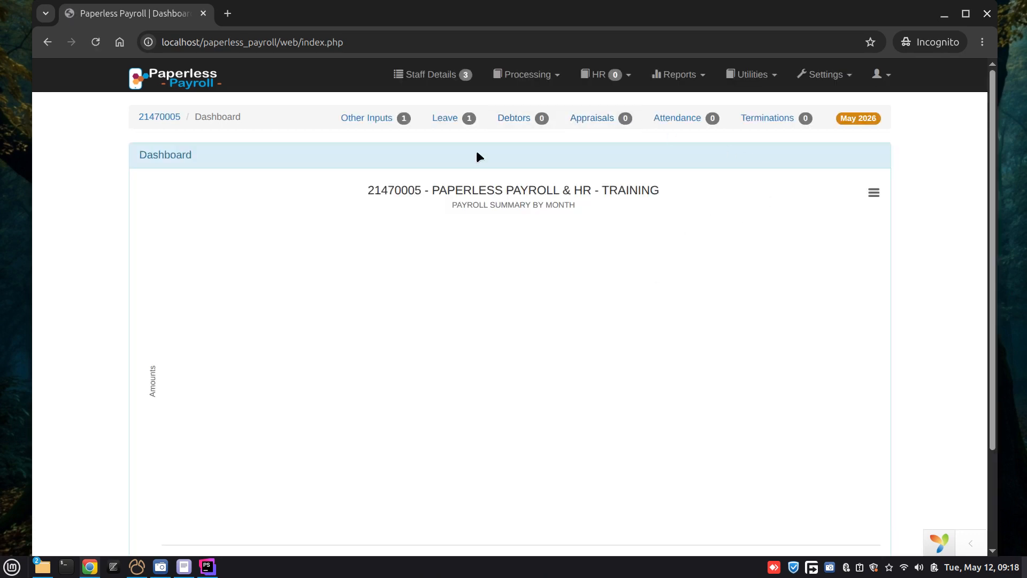
# Step: Open the Salary Advance Notes record from Other Inputs, check its entries, and mark it as reviewed with confirmation
pyautogui.click(368, 119)
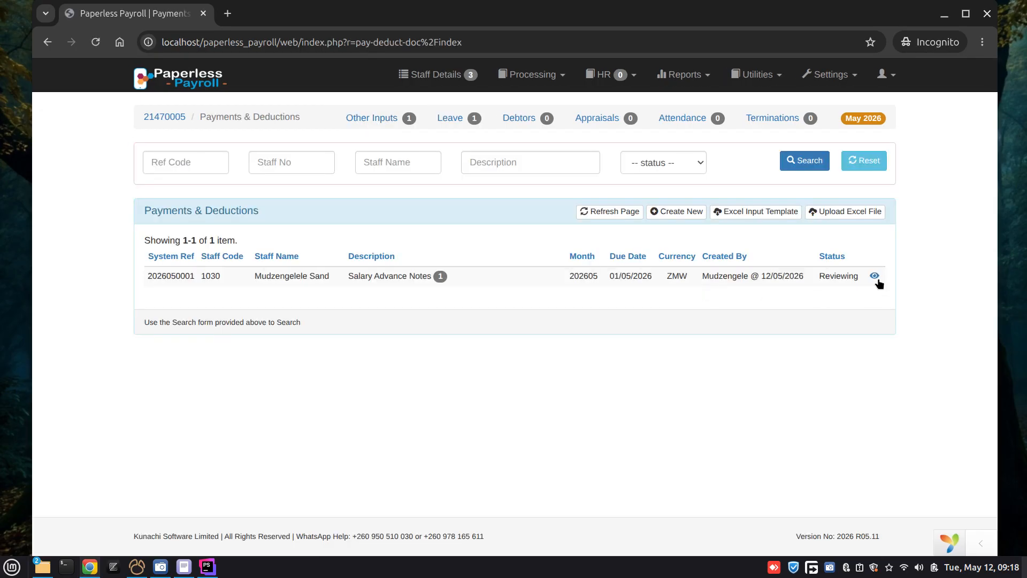
pyautogui.click(876, 277)
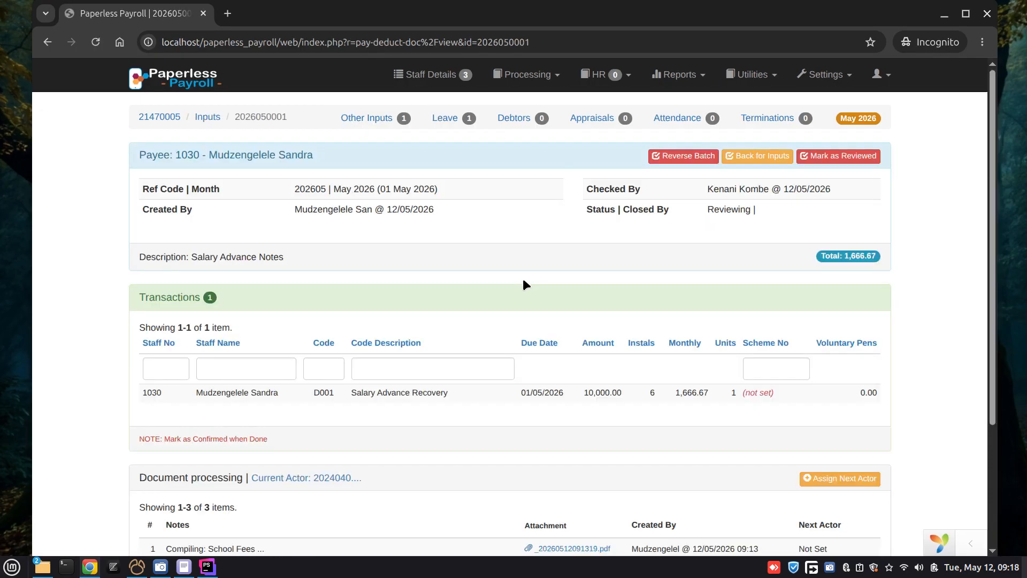
pyautogui.scroll(-3, 522, 276)
pyautogui.scroll(3, 506, 332)
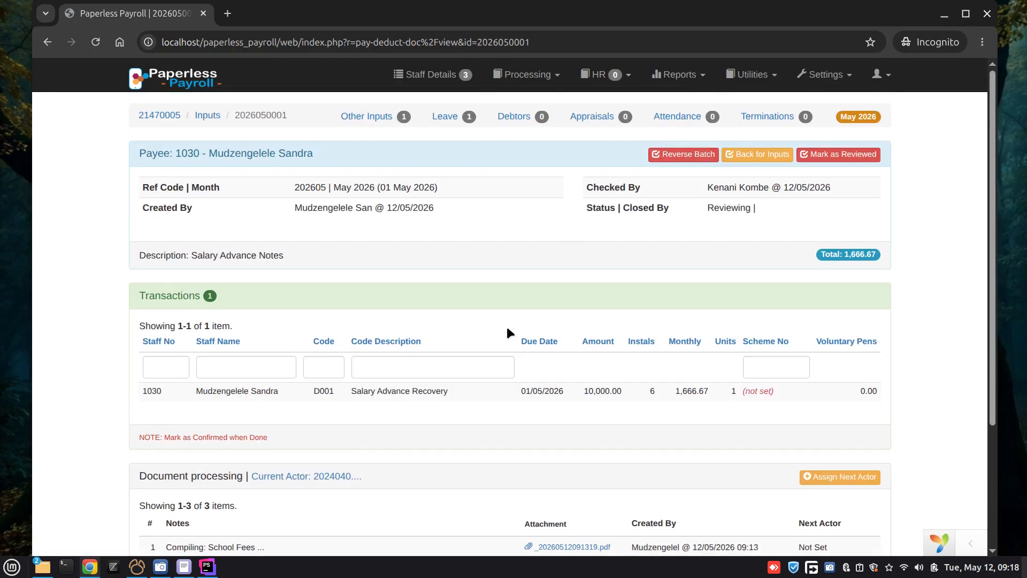
pyautogui.scroll(-3, 628, 294)
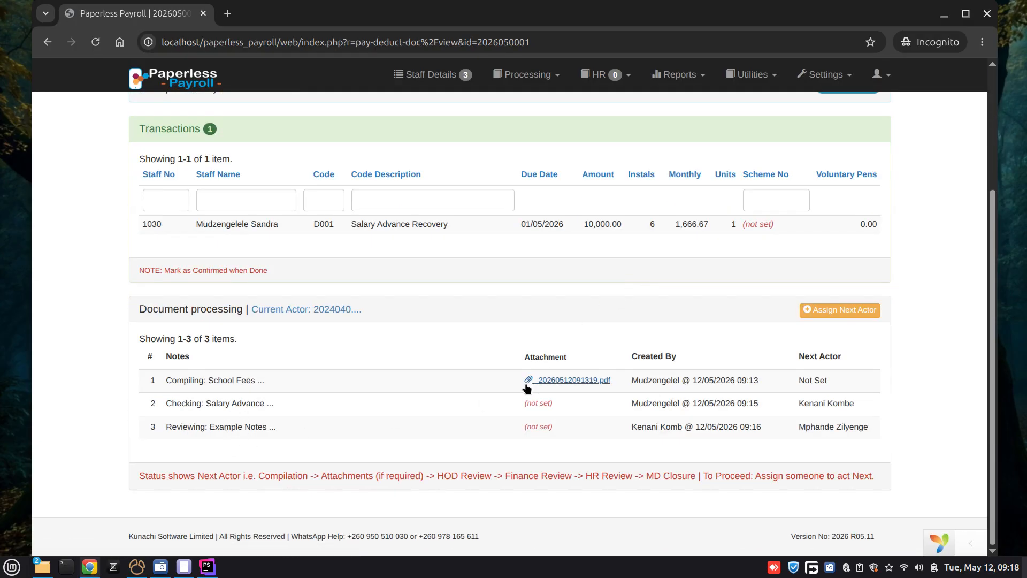
pyautogui.scroll(3, 603, 309)
pyautogui.click(838, 155)
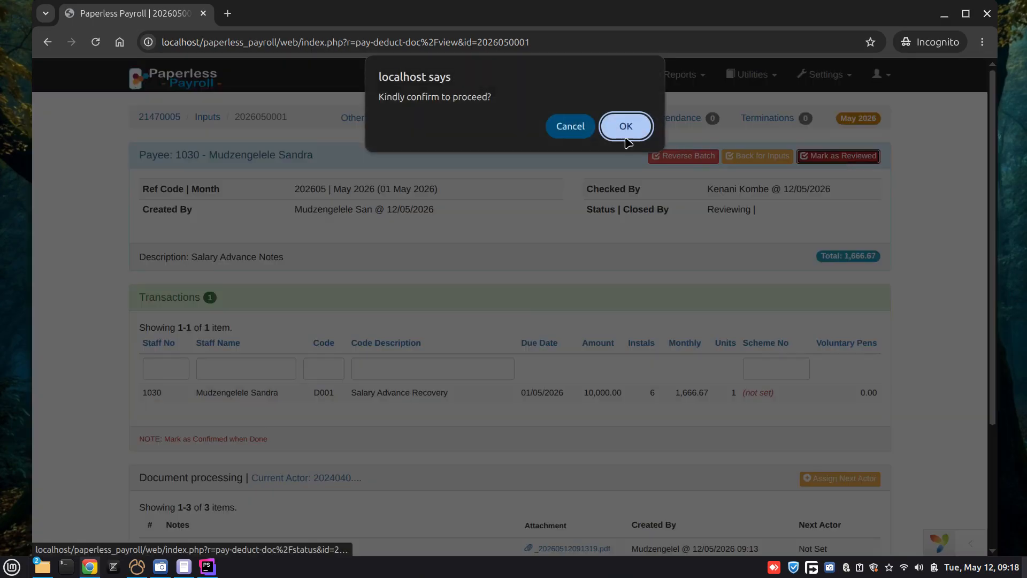
pyautogui.click(620, 127)
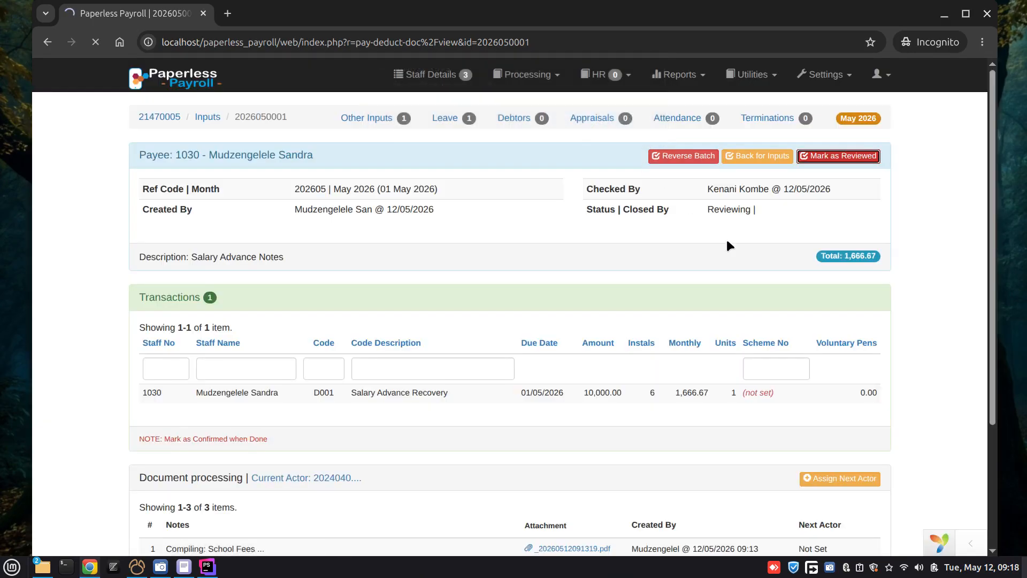
# Step: Assign the Director of Finance as next actor for the salary advance with the note "example notes", submit it and dismiss the notification
pyautogui.scroll(-3, 727, 241)
pyautogui.scroll(2, 726, 187)
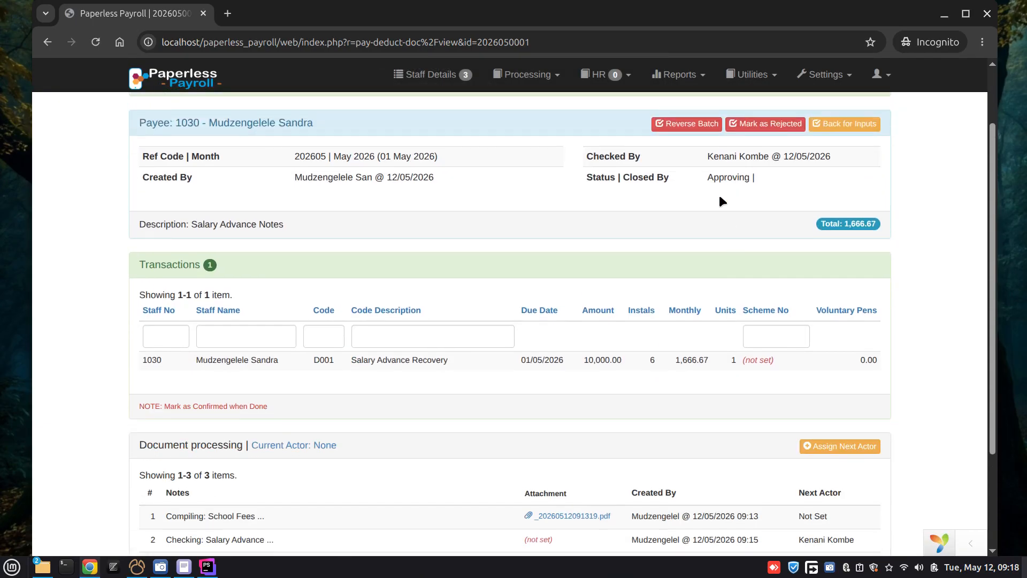
pyautogui.scroll(-3, 719, 199)
pyautogui.click(855, 312)
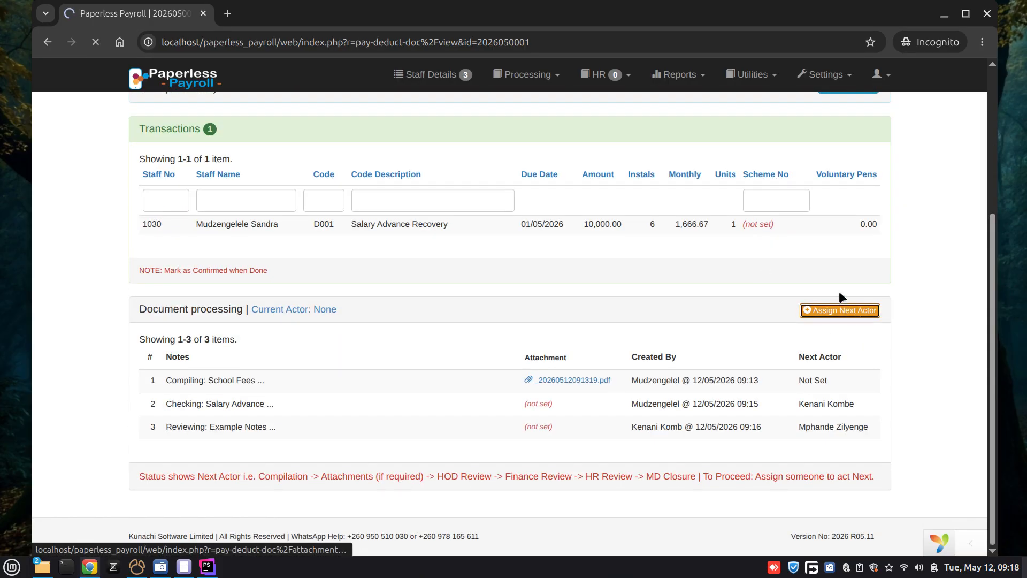
pyautogui.click(633, 209)
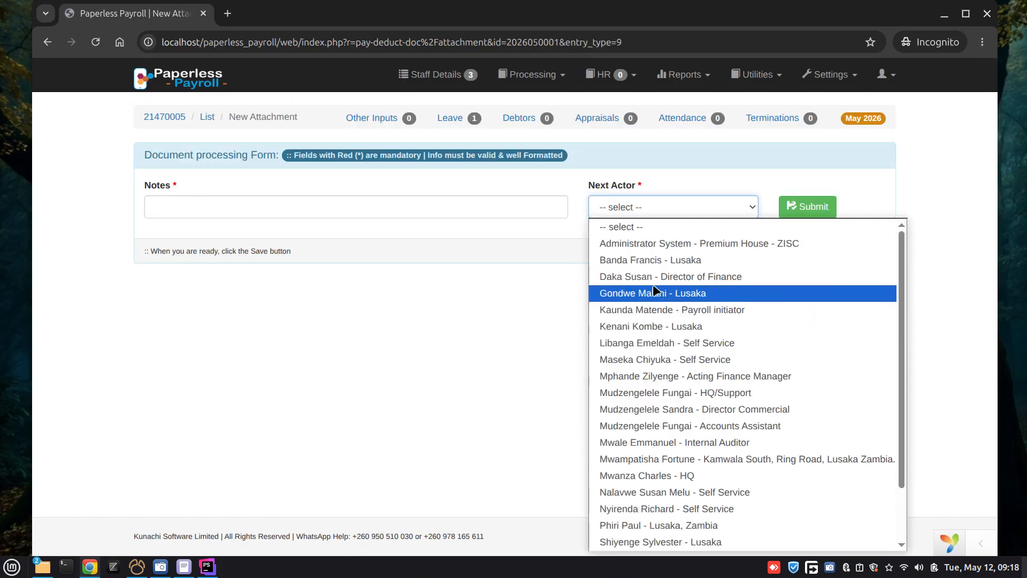
pyautogui.click(649, 275)
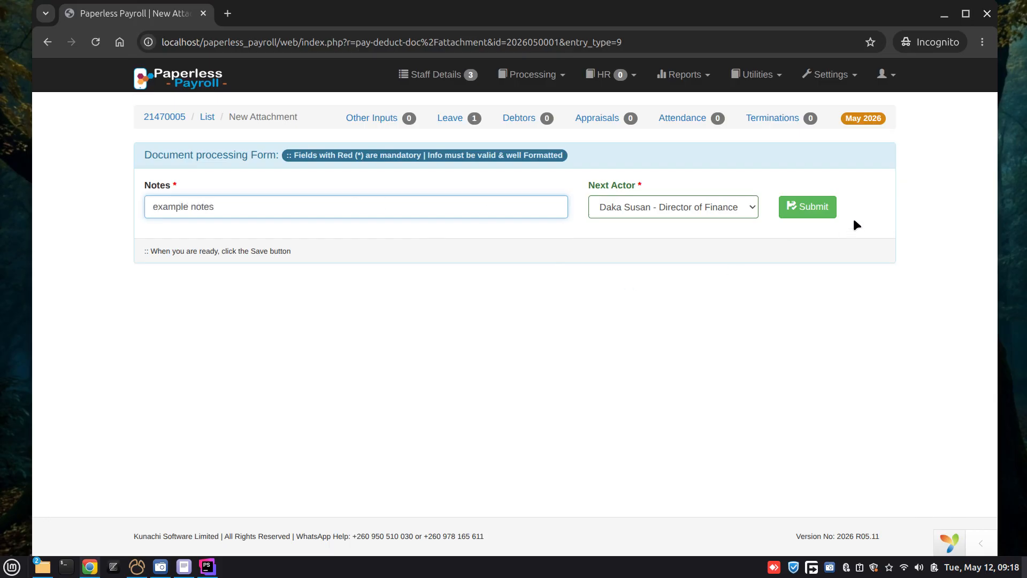
pyautogui.click(824, 208)
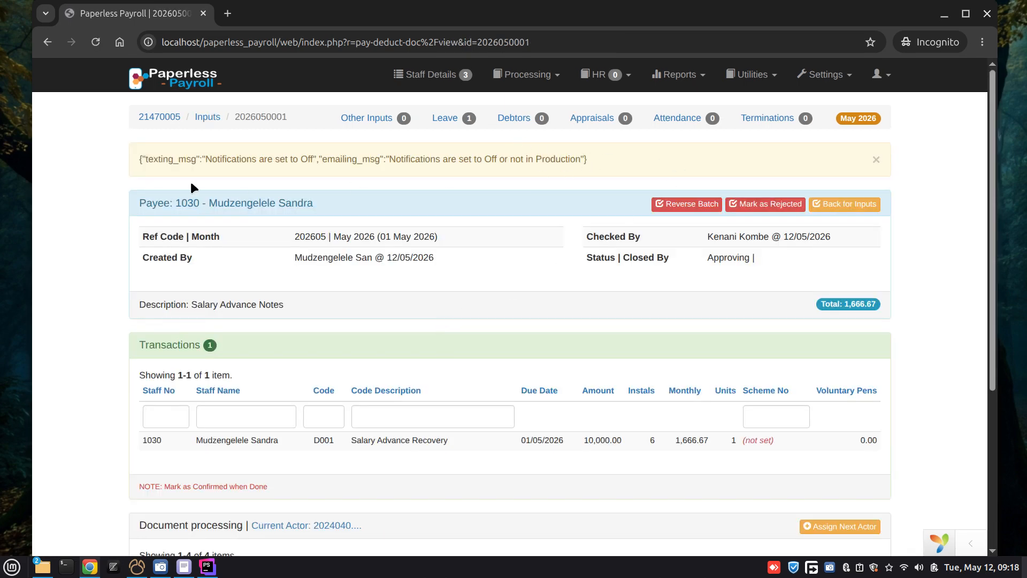
pyautogui.moveTo(588, 159); pyautogui.dragTo(135, 159)
pyautogui.click(604, 158)
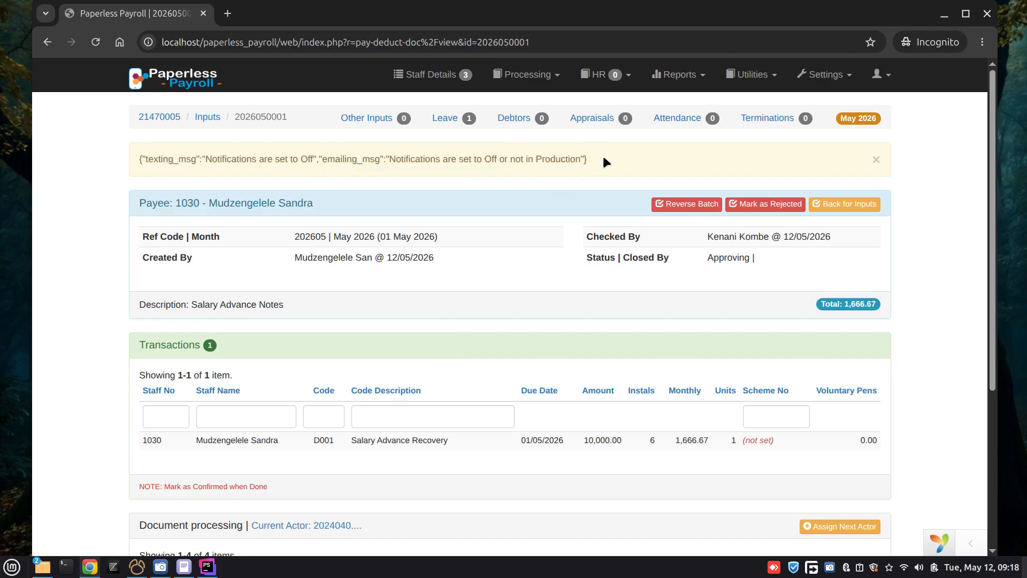
pyautogui.click(876, 161)
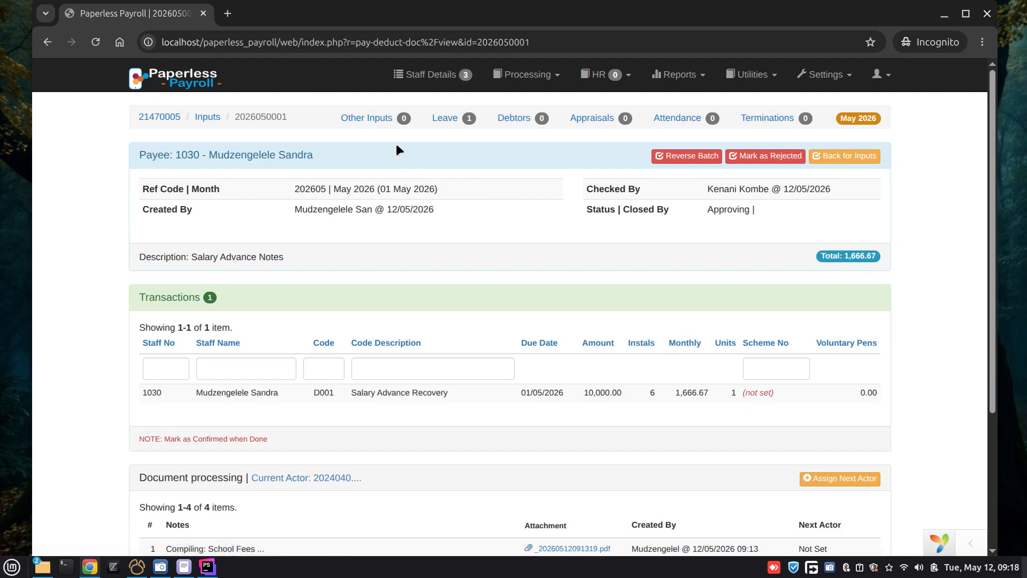
# Step: Open the School Exams Notes leave record and mark it as reviewed with confirmation
pyautogui.scroll(-3, 614, 358)
pyautogui.scroll(3, 696, 293)
pyautogui.scroll(-3, 385, 321)
pyautogui.scroll(3, 401, 326)
pyautogui.click(445, 119)
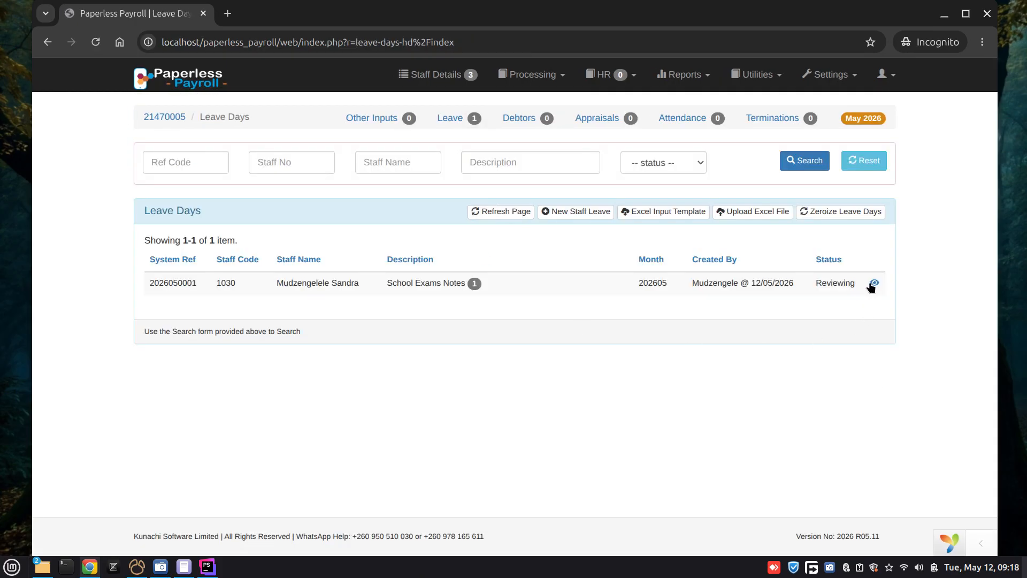
pyautogui.click(874, 284)
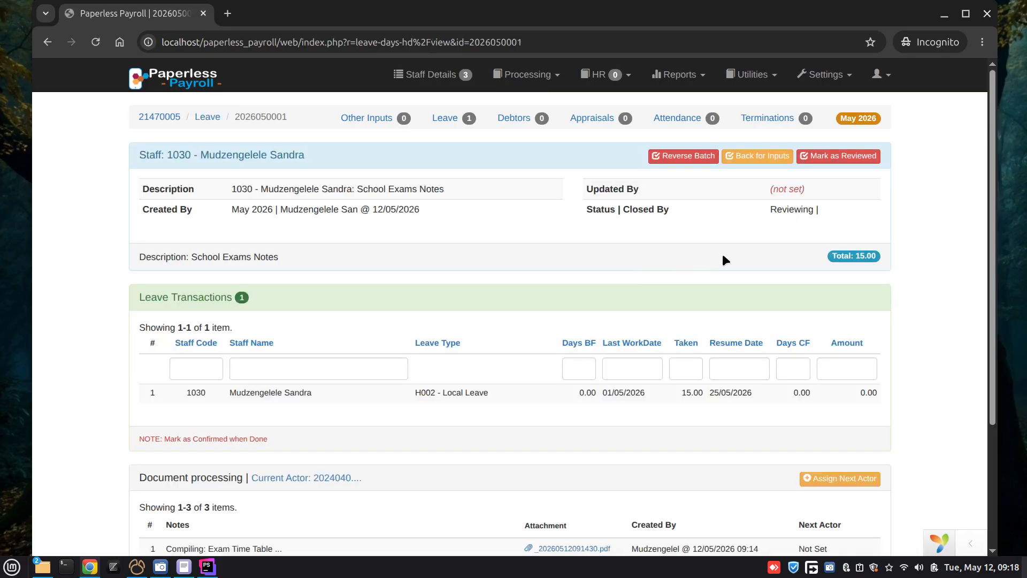
pyautogui.click(838, 156)
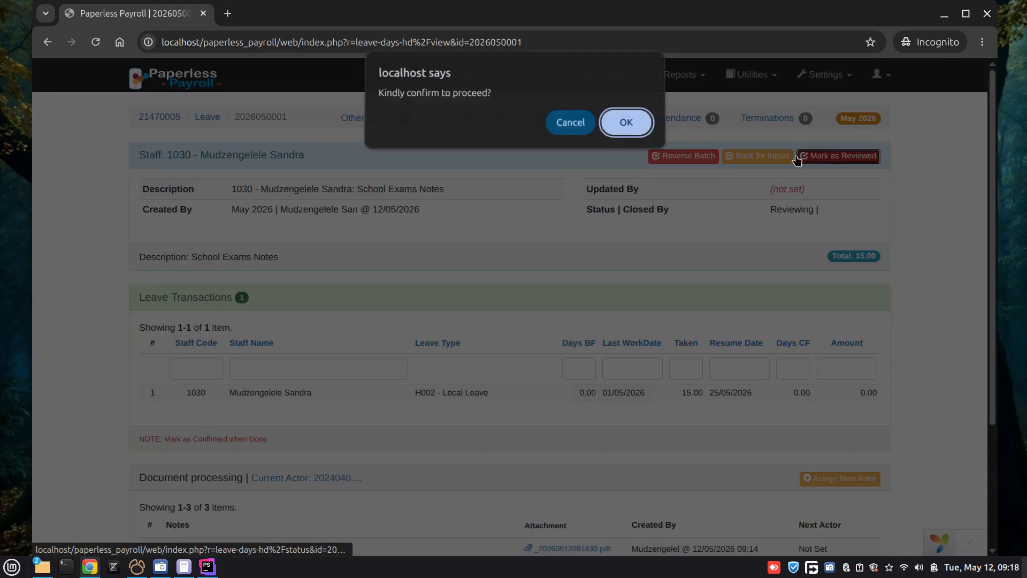
pyautogui.click(624, 127)
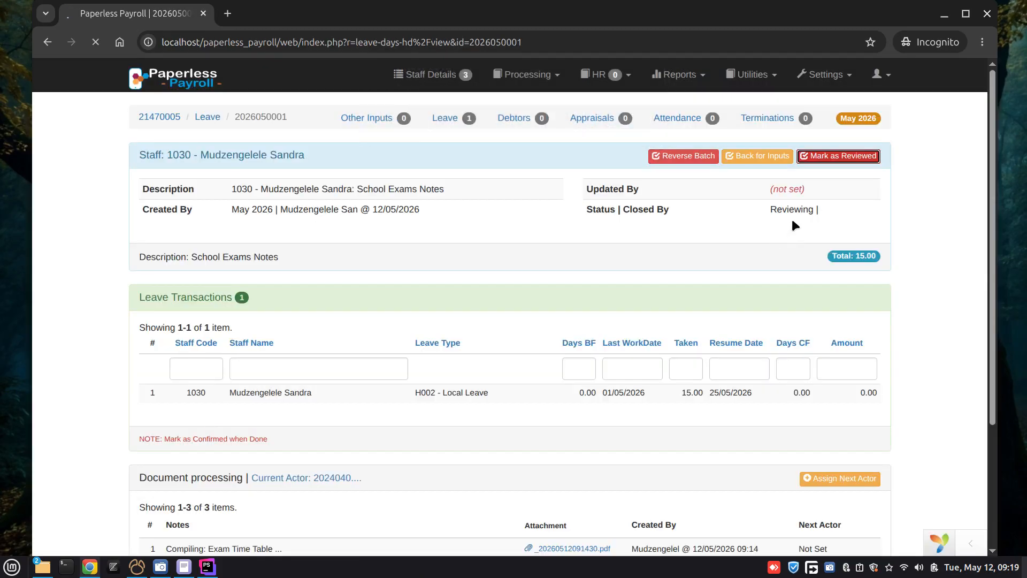
# Step: Assign the Director of Finance as next actor for the leave with the note "example notes" and submit it
pyautogui.scroll(-3, 798, 236)
pyautogui.click(838, 312)
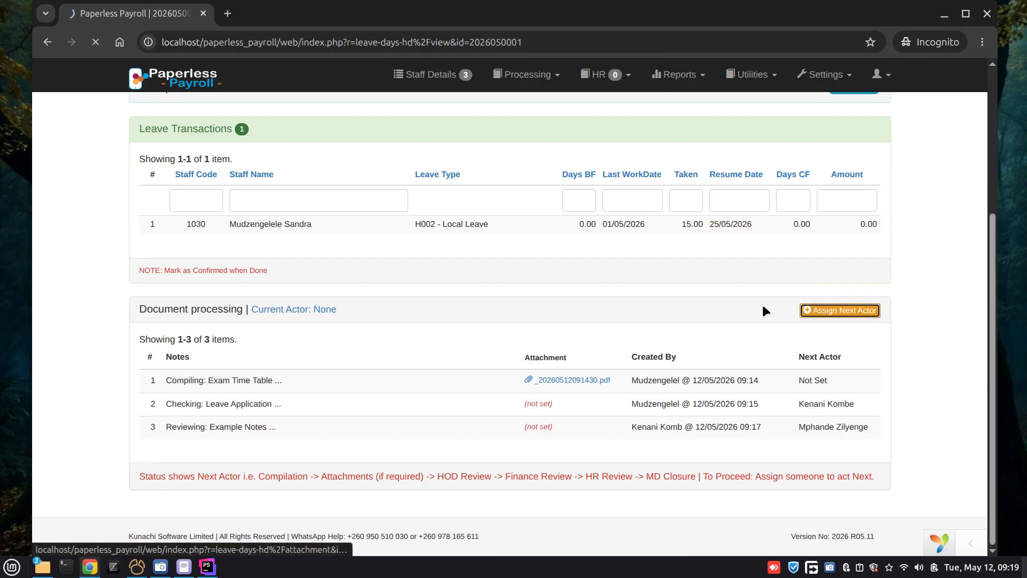
pyautogui.click(653, 210)
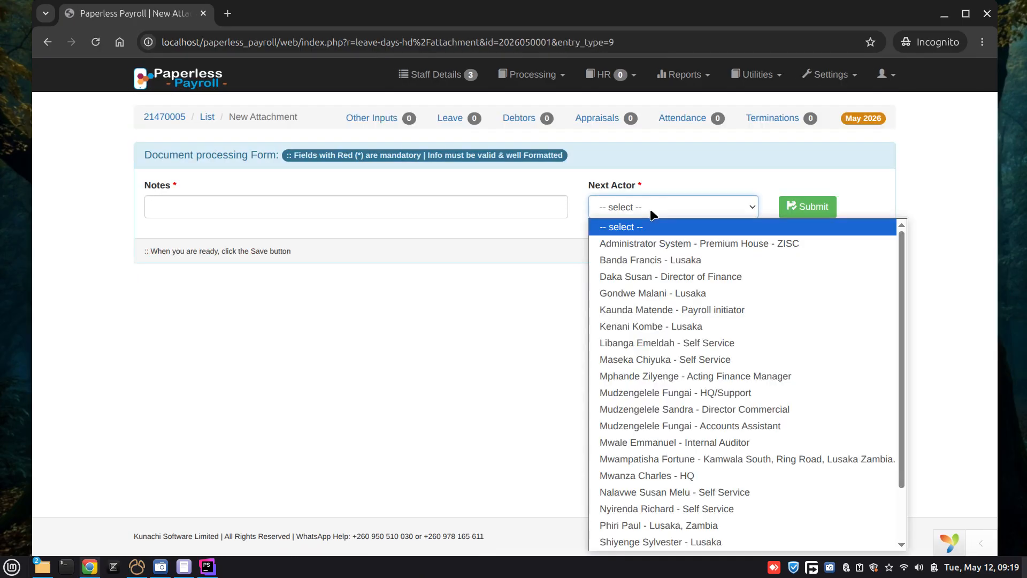
pyautogui.click(605, 276)
pyautogui.click(299, 210)
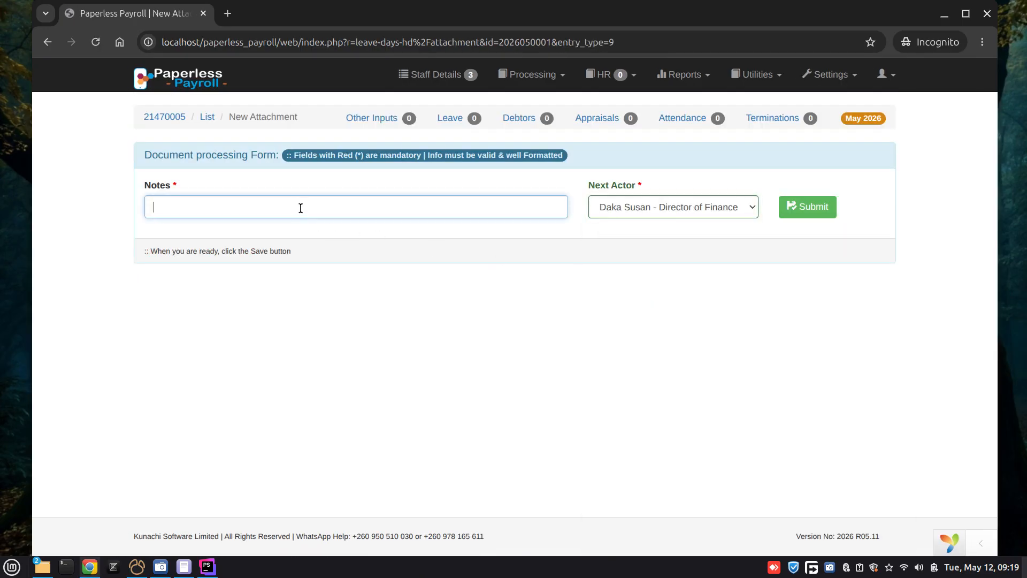
pyautogui.write('example notes')
pyautogui.click(823, 207)
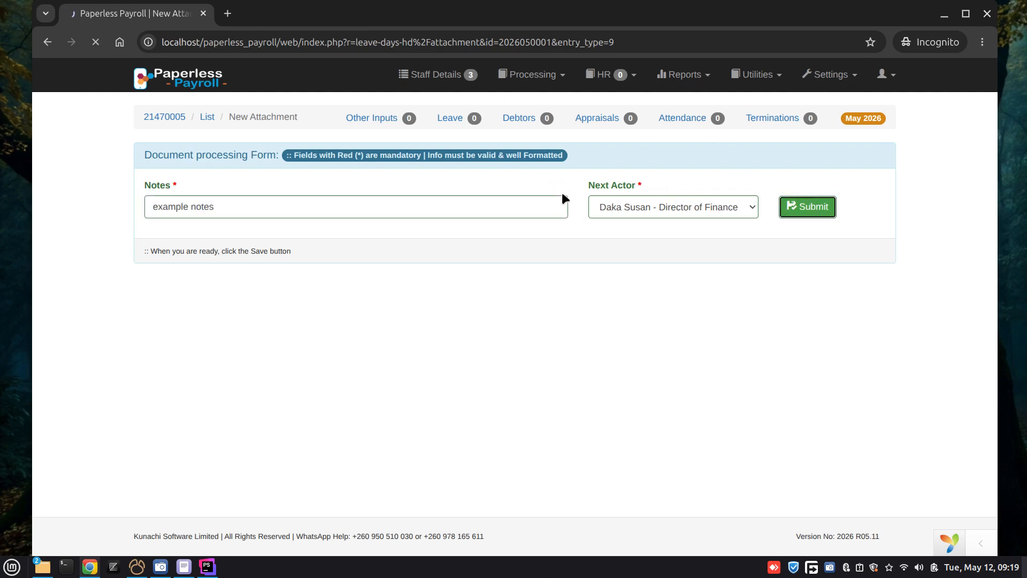
# Step: Log out of the counter signer's session and copy the institutional head's username from the unsaved text editor document
pyautogui.click(881, 74)
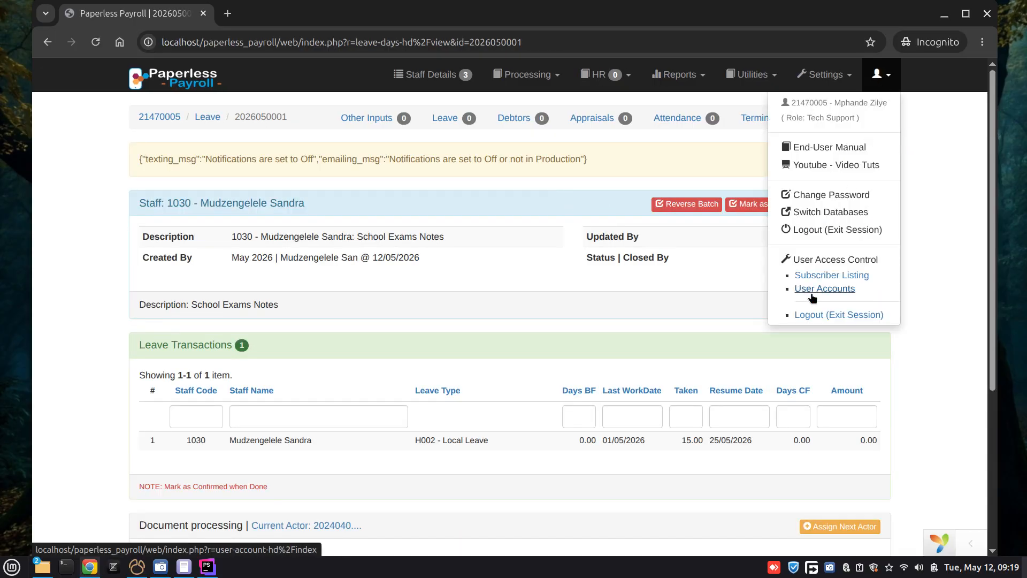
pyautogui.click(816, 314)
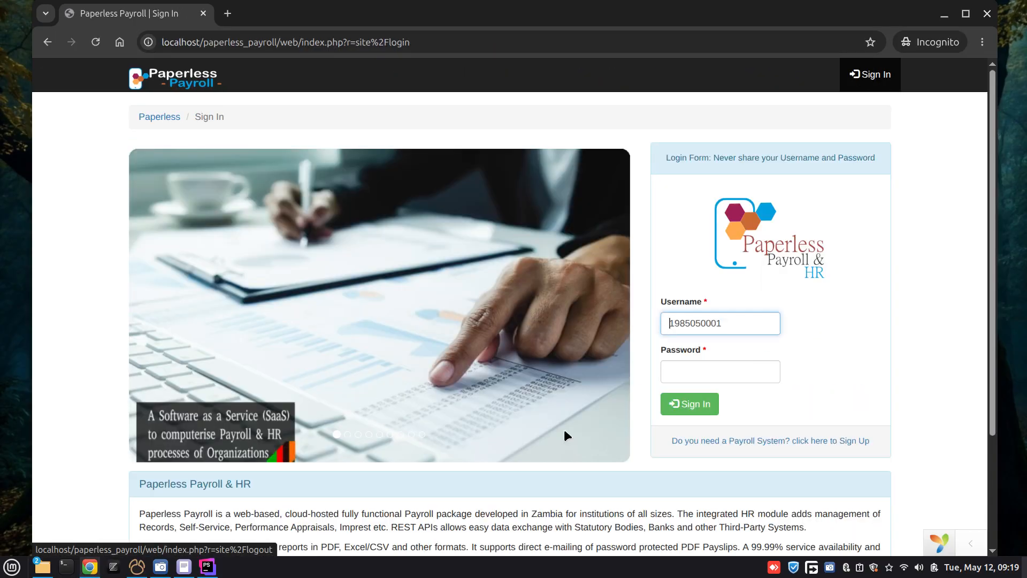
pyautogui.click(184, 566)
pyautogui.doubleClick(183, 180)
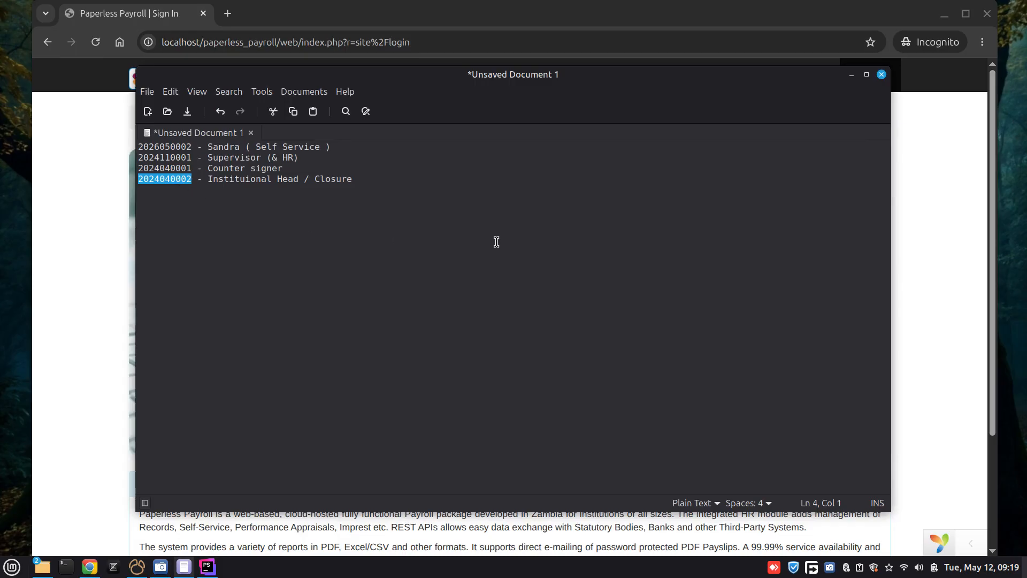
pyautogui.click(851, 75)
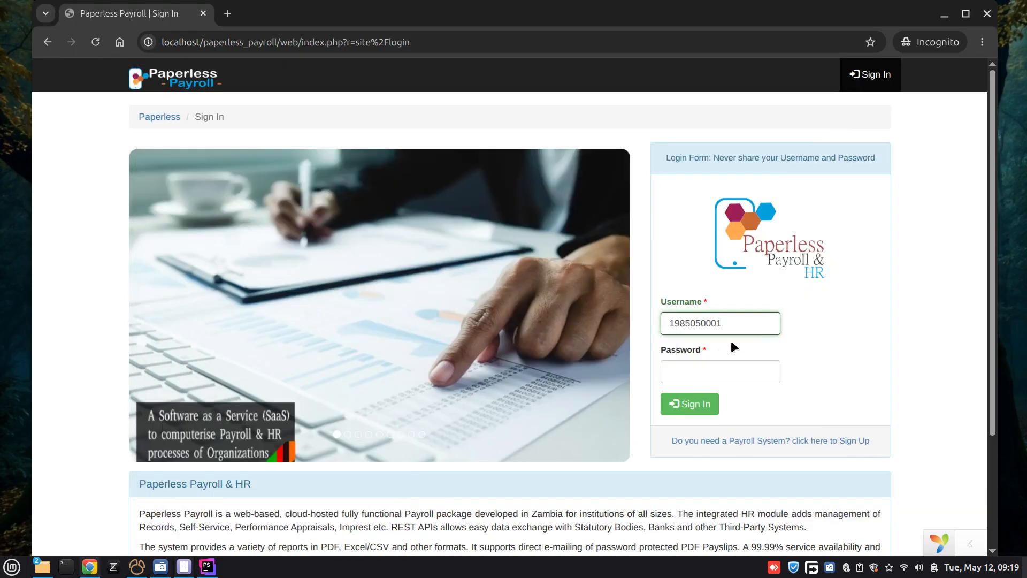
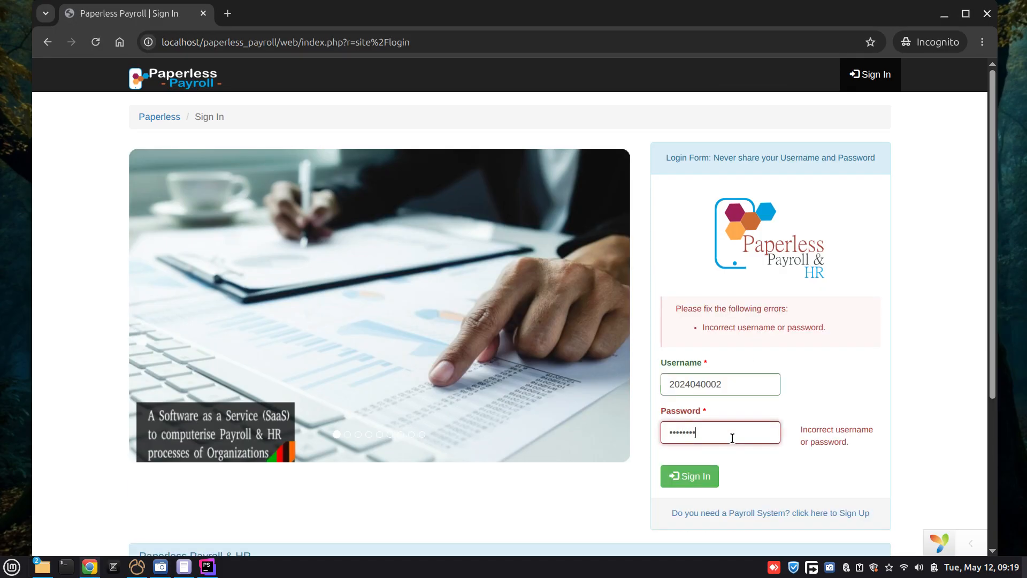
# Step: Submit the institutional head's sign-in and connect to the Paperless Payroll & Hr - Training database
pyautogui.press('Return')
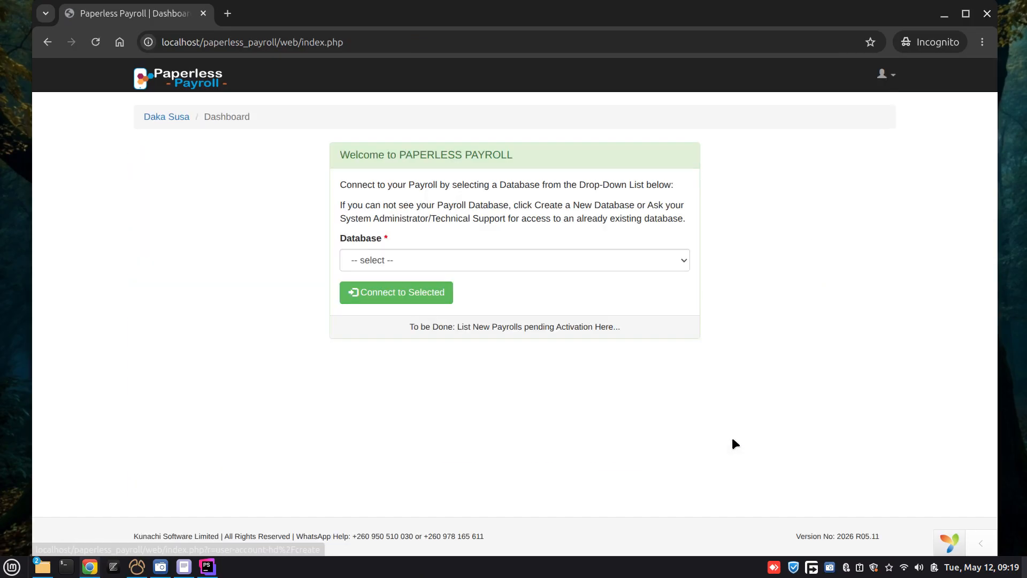
pyautogui.click(612, 265)
pyautogui.click(525, 299)
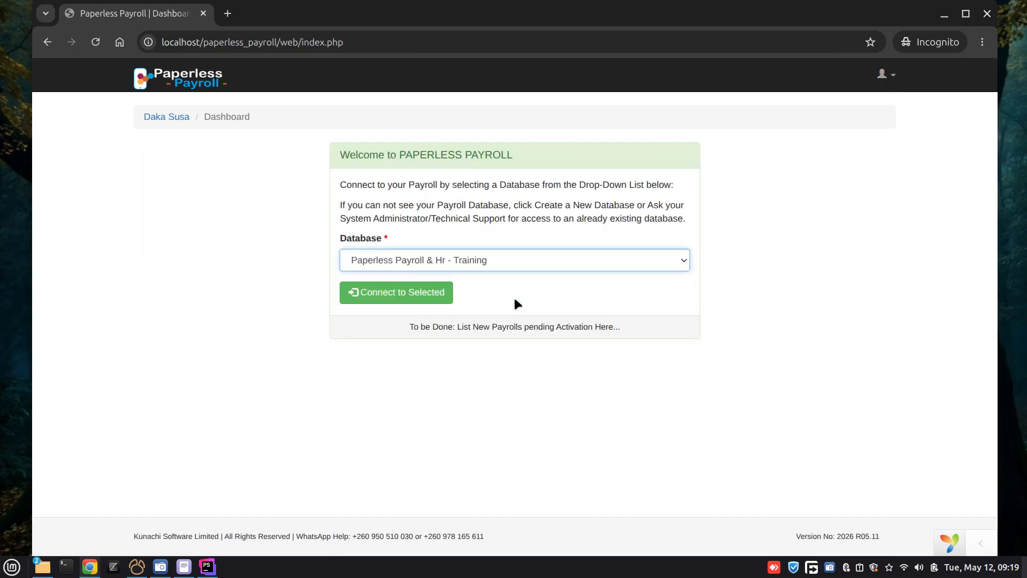
pyautogui.click(432, 302)
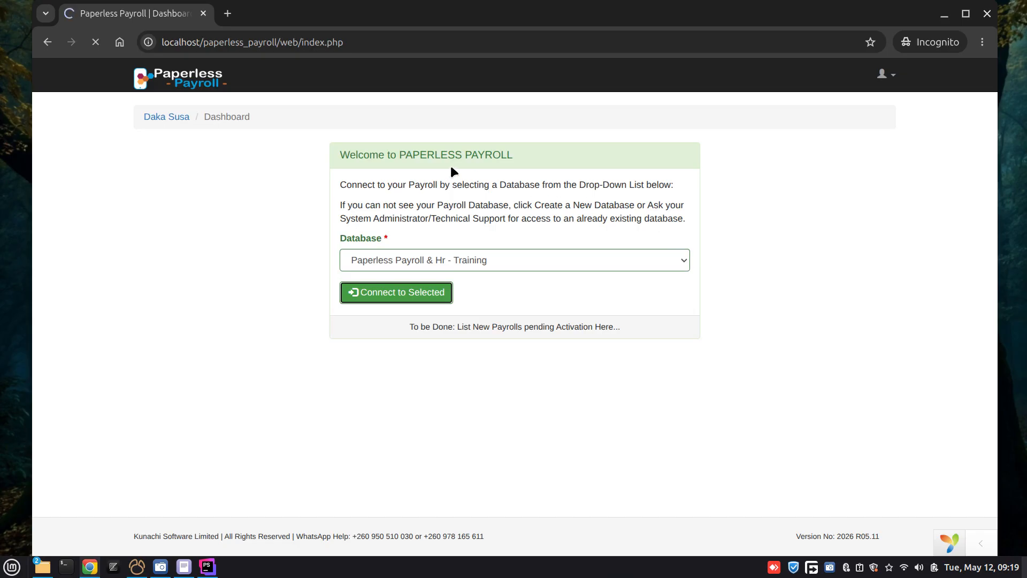
# Step: Open the Salary Advance Notes record under other inputs, review its details and mark it as approved with confirmation
pyautogui.click(369, 118)
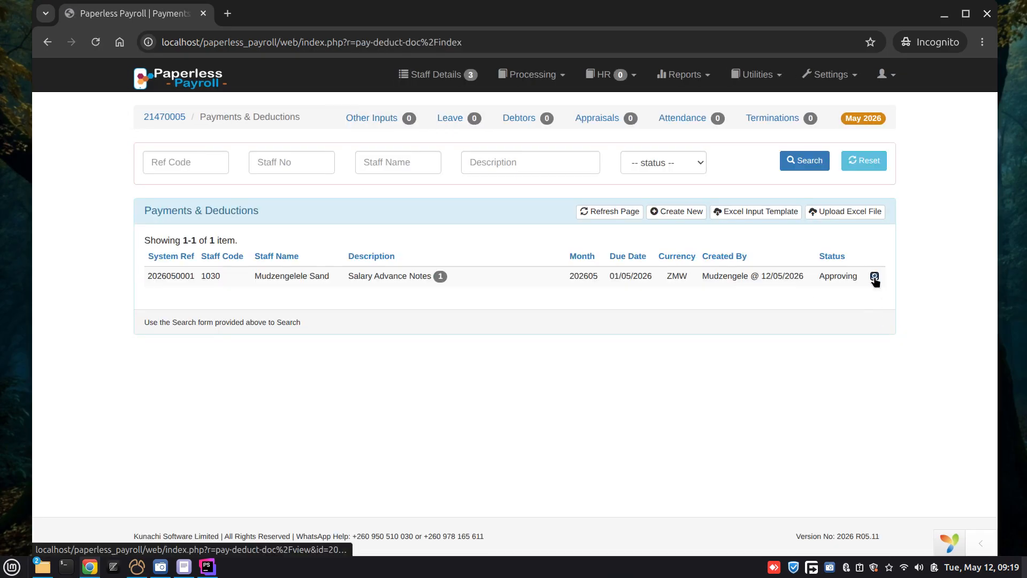
pyautogui.click(875, 276)
pyautogui.scroll(-1, 570, 289)
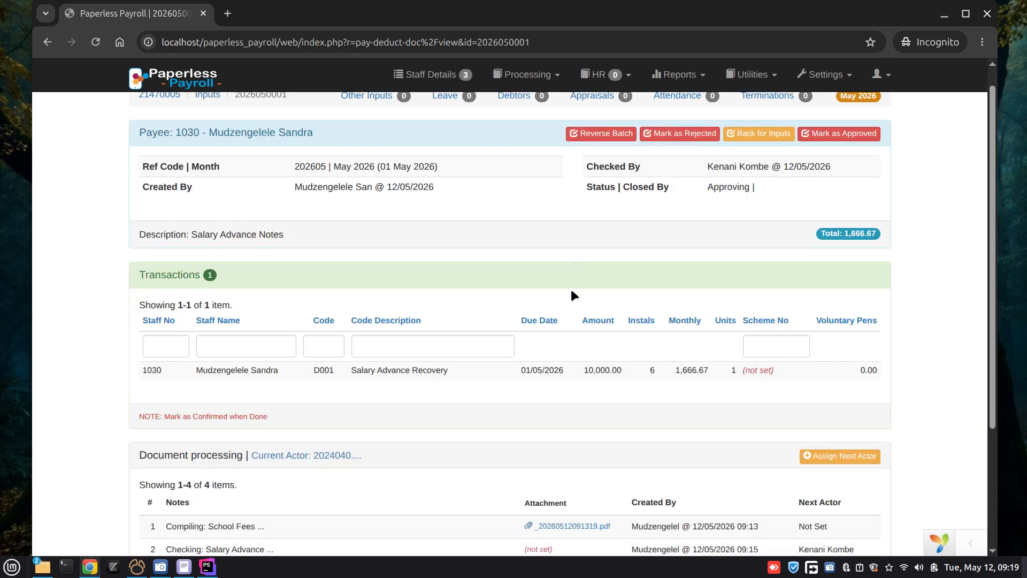
pyautogui.scroll(-3, 583, 321)
pyautogui.scroll(4, 588, 326)
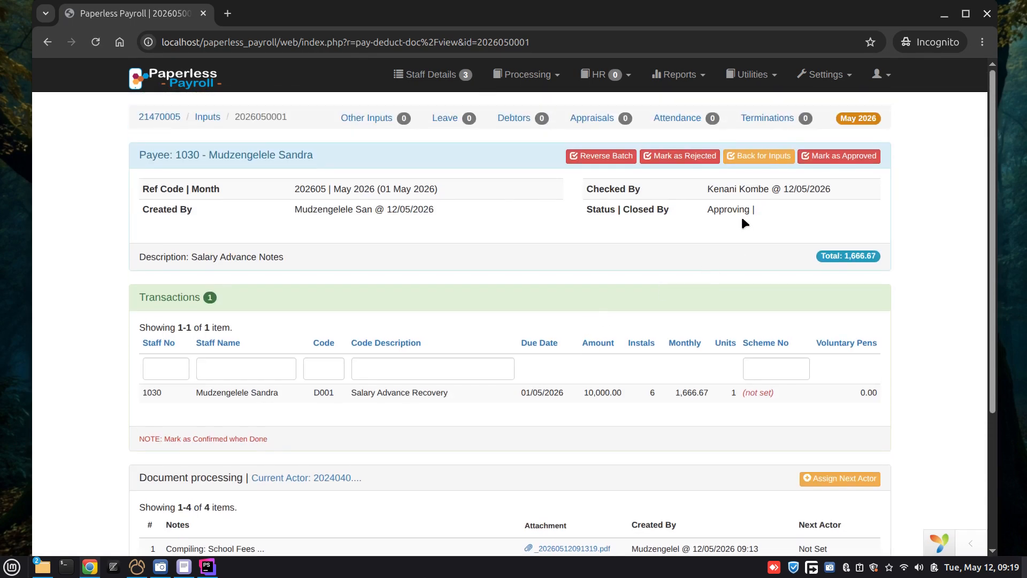
pyautogui.click(819, 151)
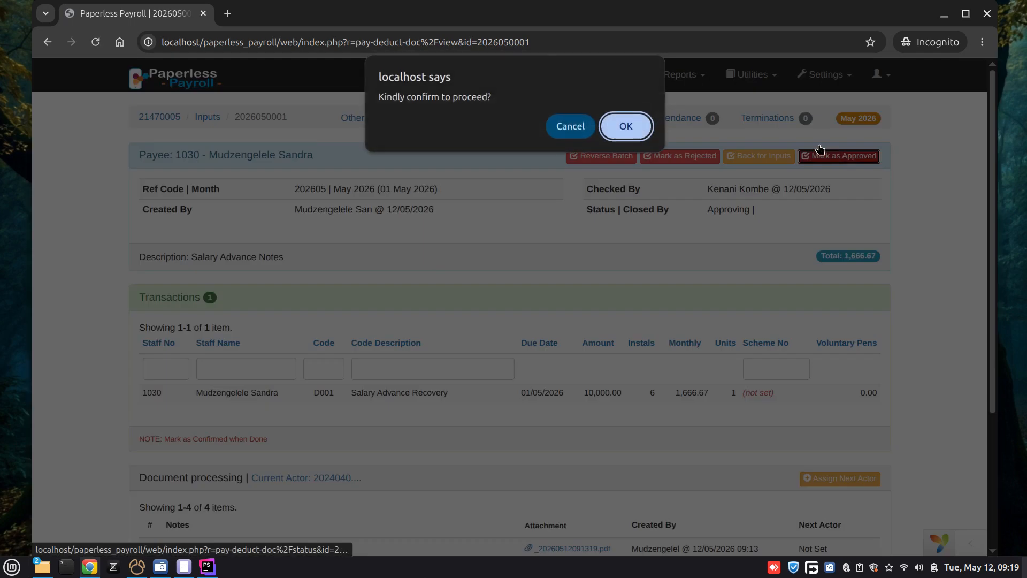
pyautogui.click(629, 122)
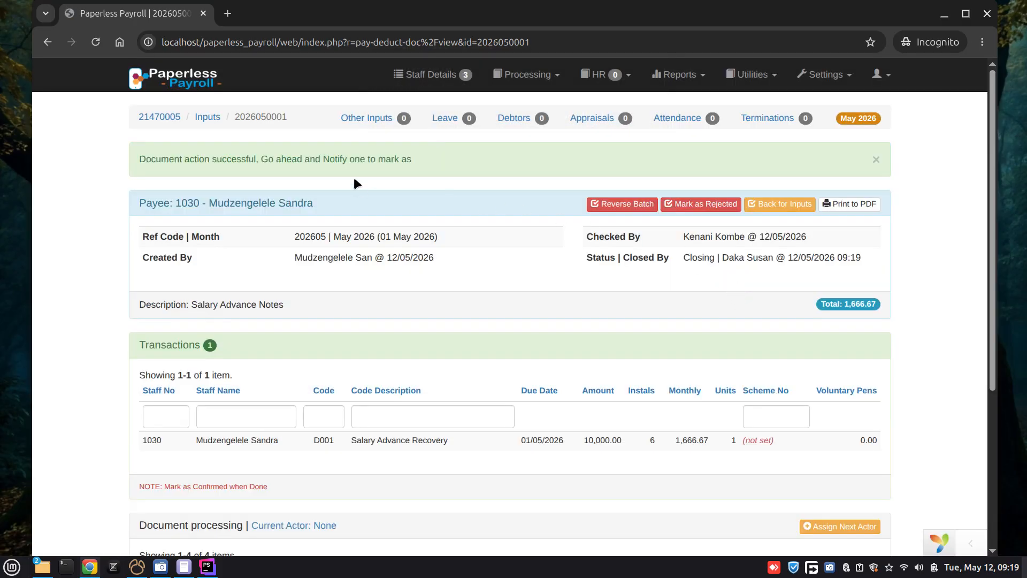
# Step: Open the School Exams Notes leave record and mark it as approved with confirmation
pyautogui.click(445, 119)
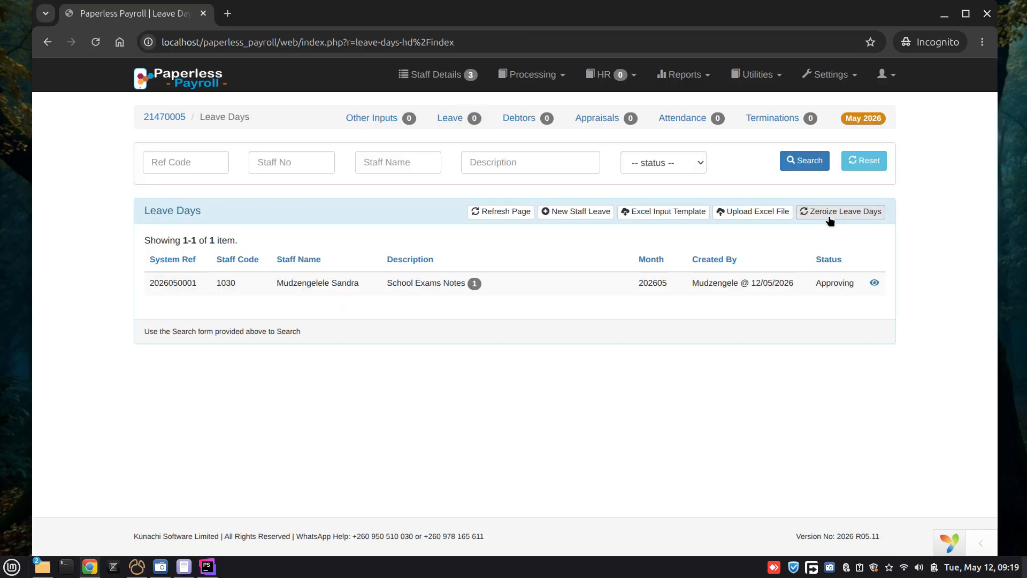
pyautogui.click(875, 282)
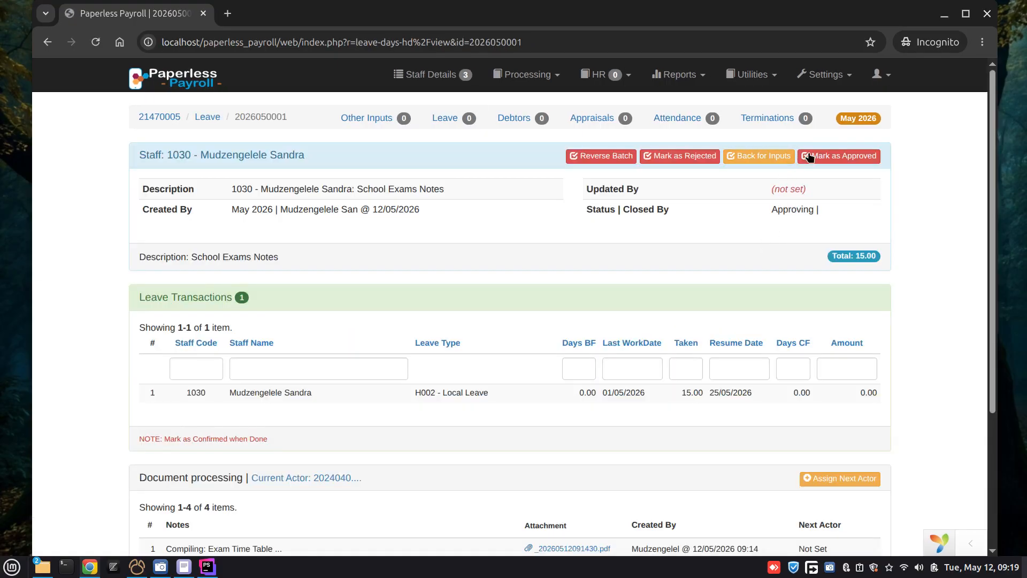
pyautogui.click(832, 155)
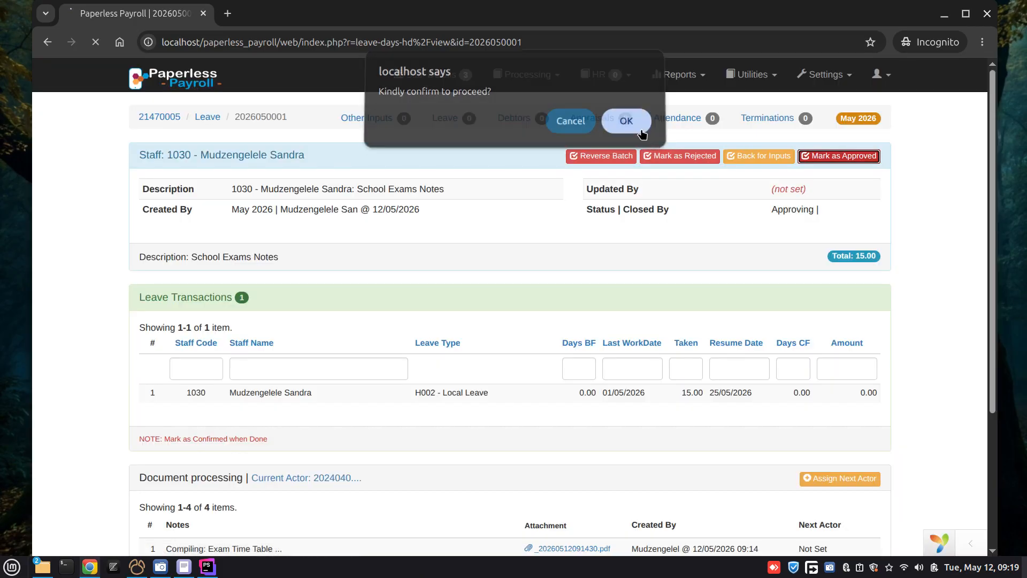
pyautogui.click(627, 122)
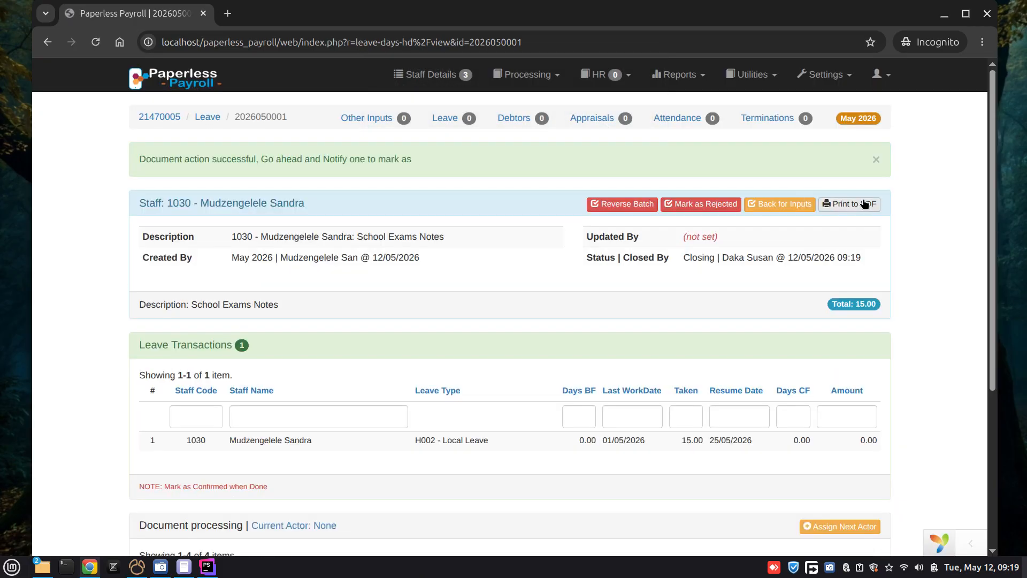
# Step: Generate the leave application's PDF, examine its prepared, checked, audited and approved sign-off blocks, and close it
pyautogui.click(864, 204)
pyautogui.scroll(-5, 656, 219)
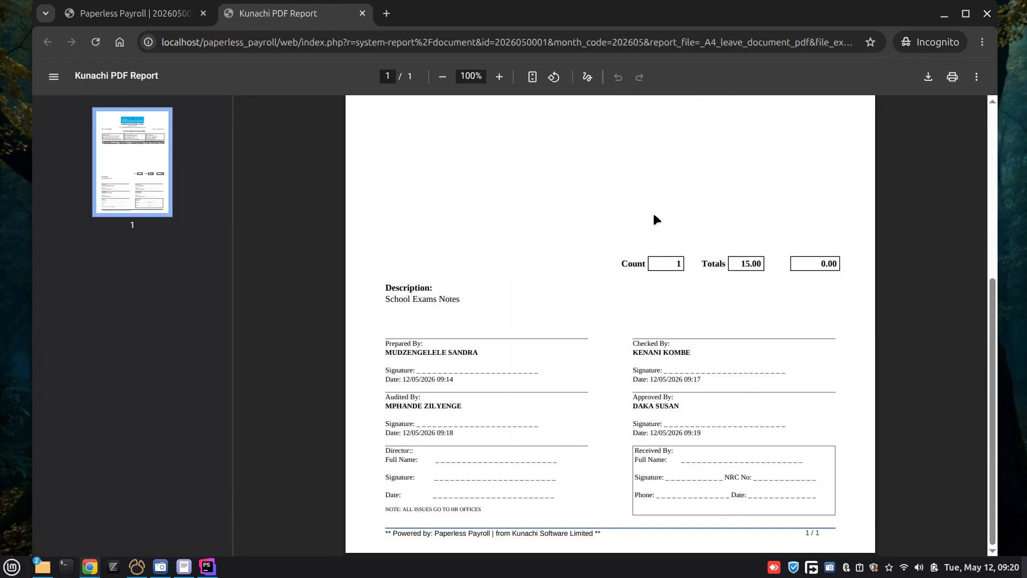
pyautogui.scroll(5, 656, 219)
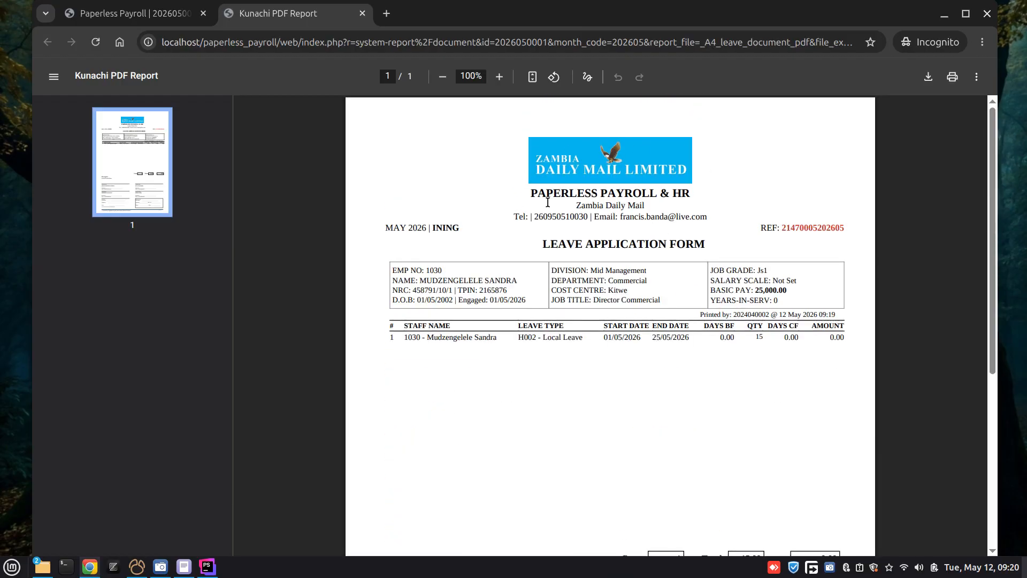
pyautogui.scroll(-5, 637, 164)
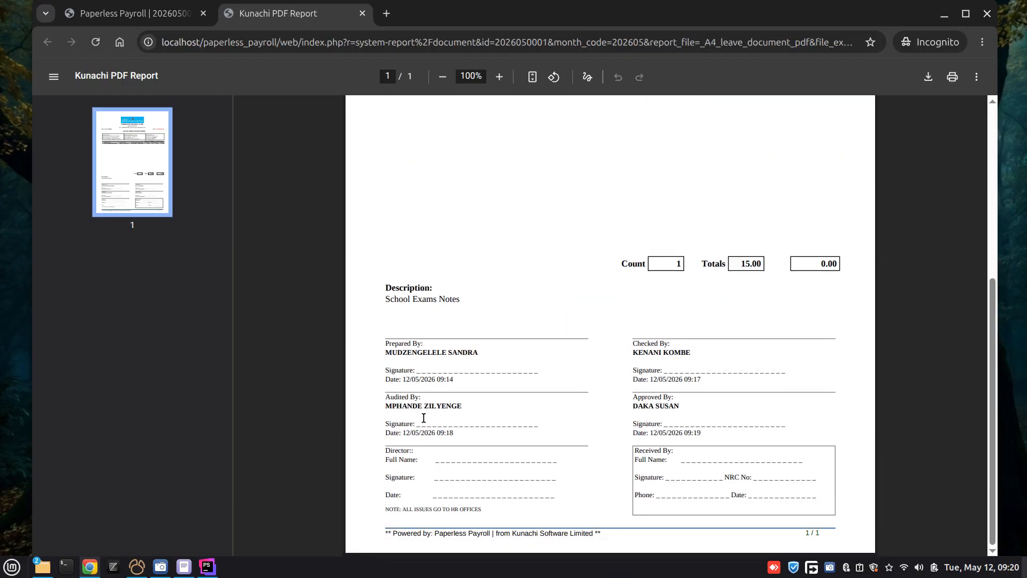
pyautogui.moveTo(385, 346); pyautogui.dragTo(500, 351)
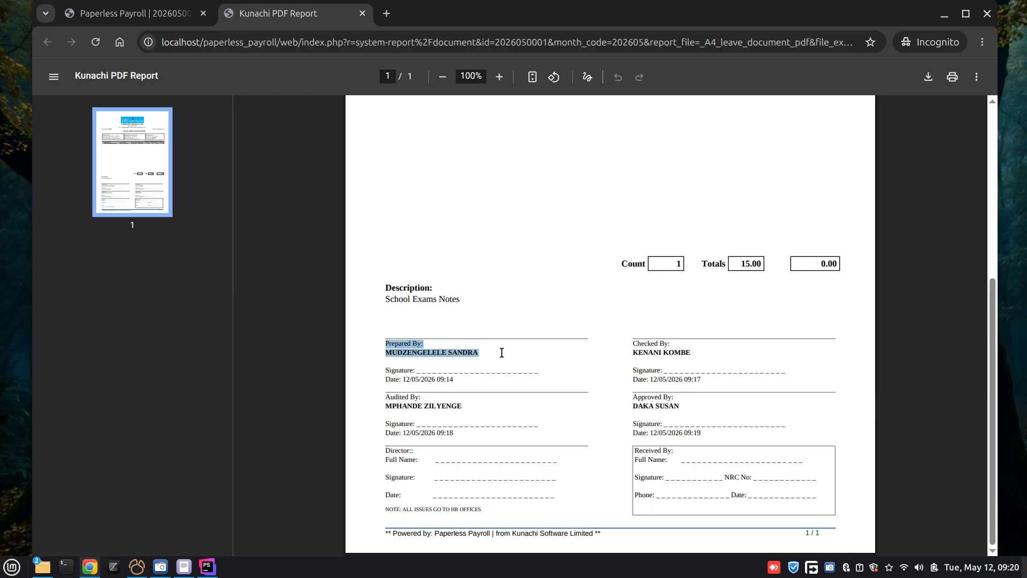
pyautogui.moveTo(629, 340); pyautogui.dragTo(486, 390)
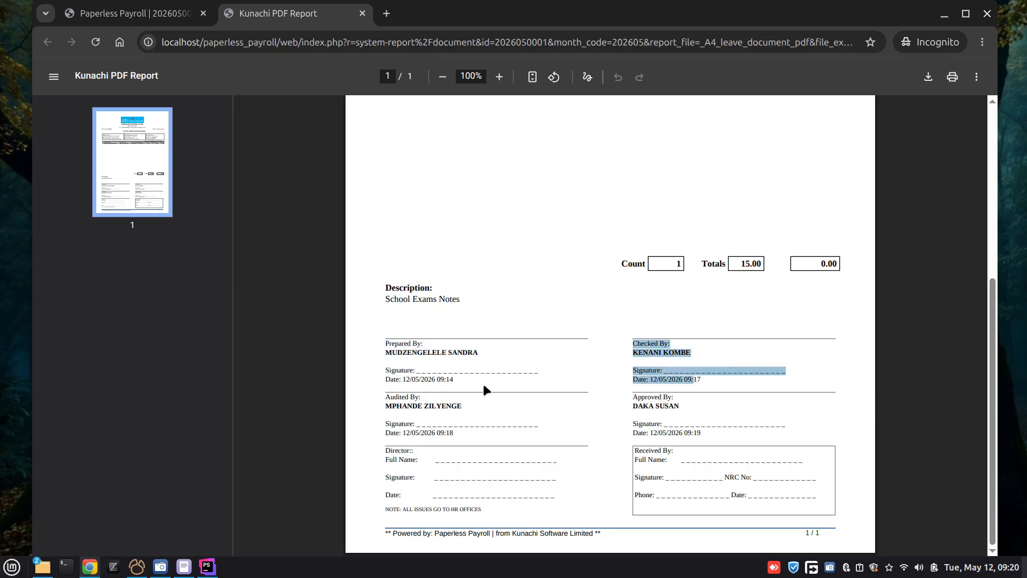
pyautogui.moveTo(385, 396); pyautogui.dragTo(462, 437)
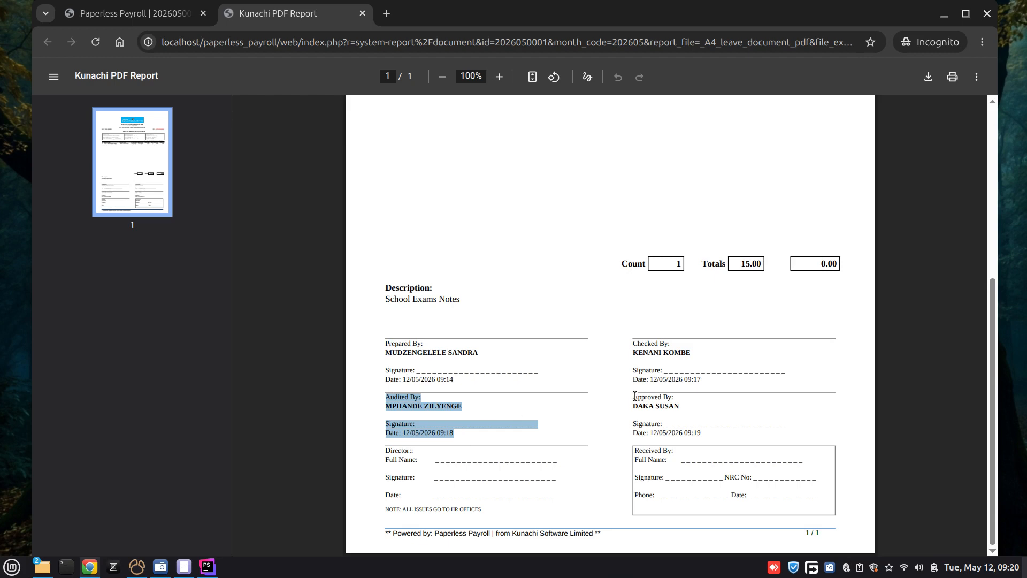
pyautogui.moveTo(633, 396); pyautogui.dragTo(702, 434)
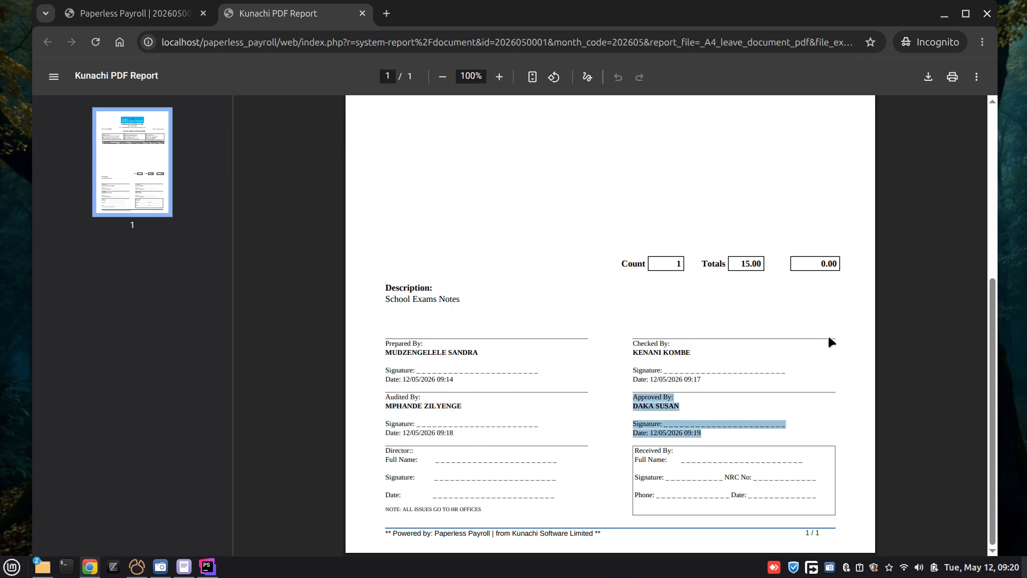
pyautogui.click(841, 325)
pyautogui.scroll(8, 589, 214)
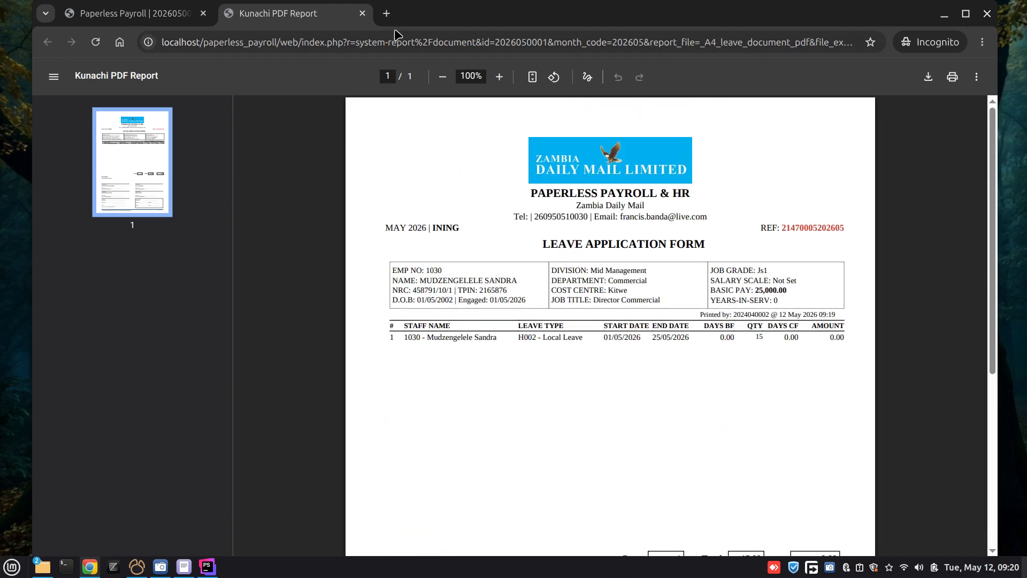
pyautogui.click(362, 13)
# Step: Reopen the Salary Advance Notes record, generate its PDF, examine the salary advance form from header to sign-off blocks, and close it
pyautogui.click(366, 118)
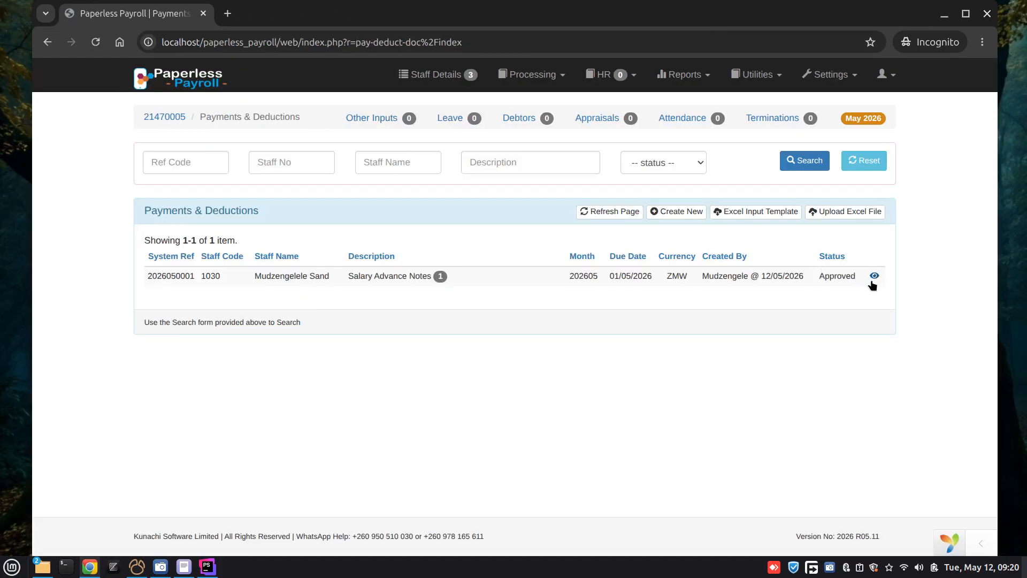
pyautogui.click(872, 278)
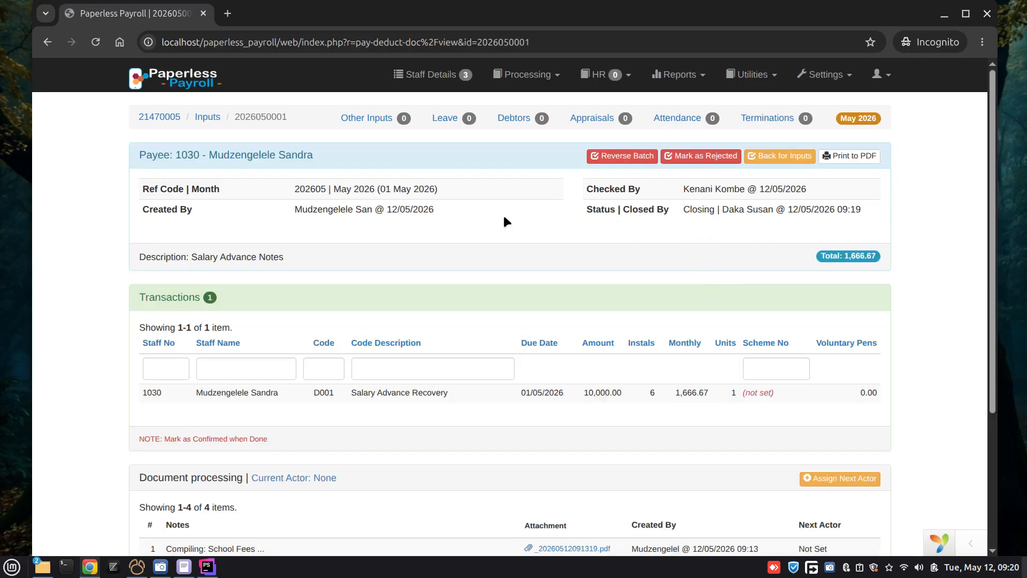
pyautogui.scroll(-1, 524, 217)
pyautogui.scroll(1, 523, 217)
pyautogui.click(843, 163)
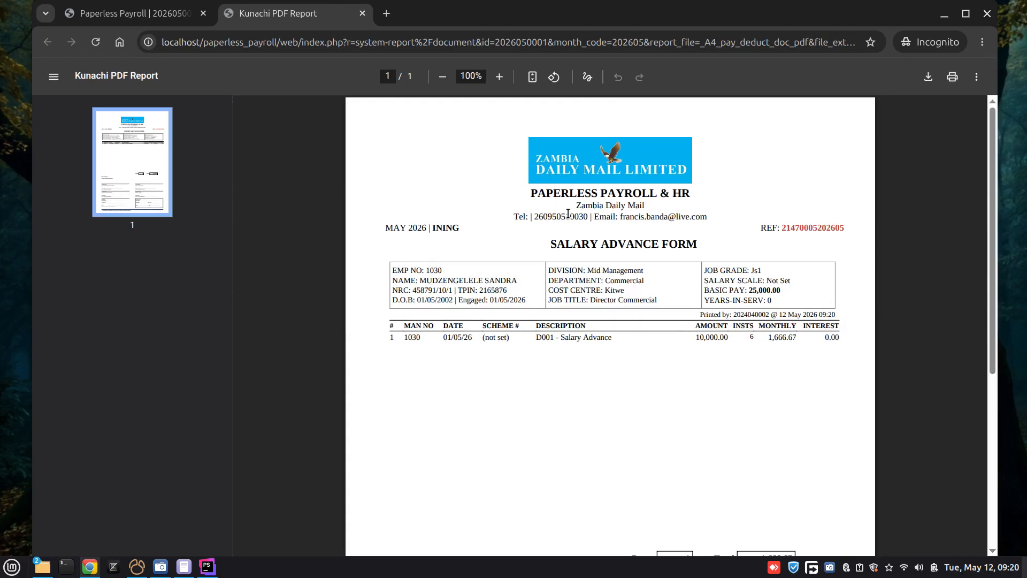
pyautogui.scroll(-5, 571, 219)
pyautogui.scroll(5, 527, 274)
pyautogui.scroll(-5, 532, 274)
pyautogui.scroll(5, 610, 341)
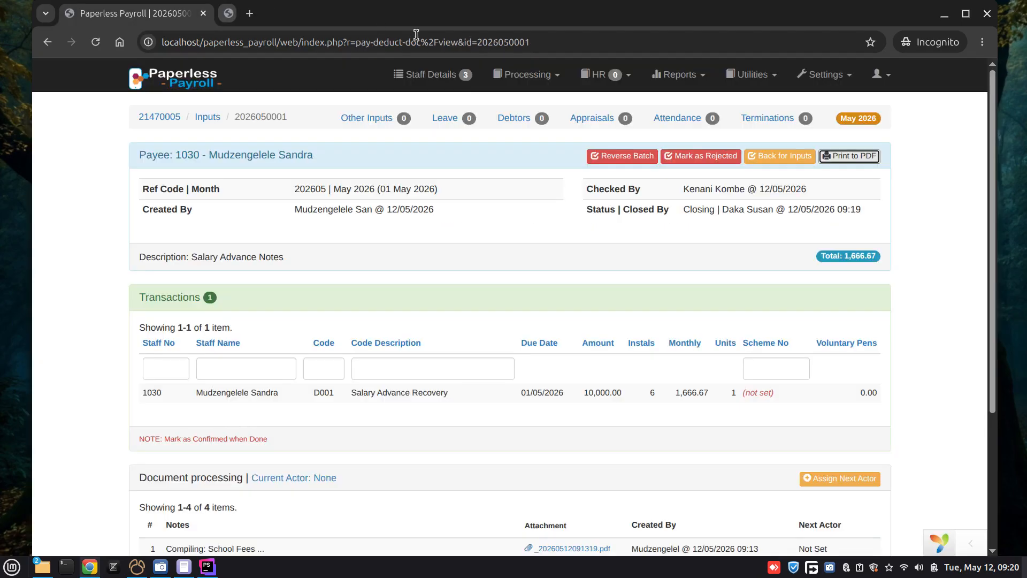
pyautogui.click(362, 14)
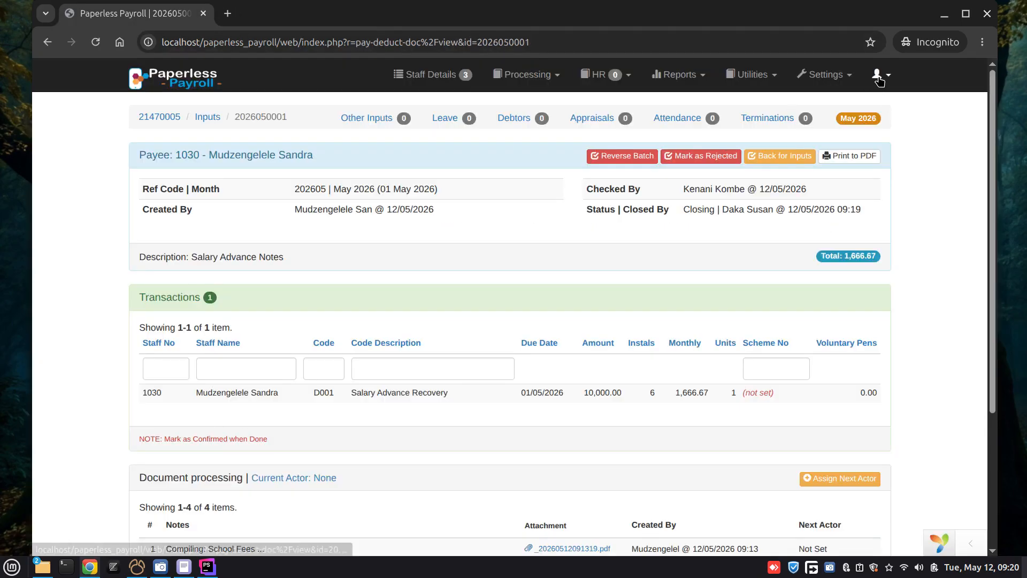
# Step: Log out of the institutional head's session
pyautogui.click(877, 76)
pyautogui.click(851, 299)
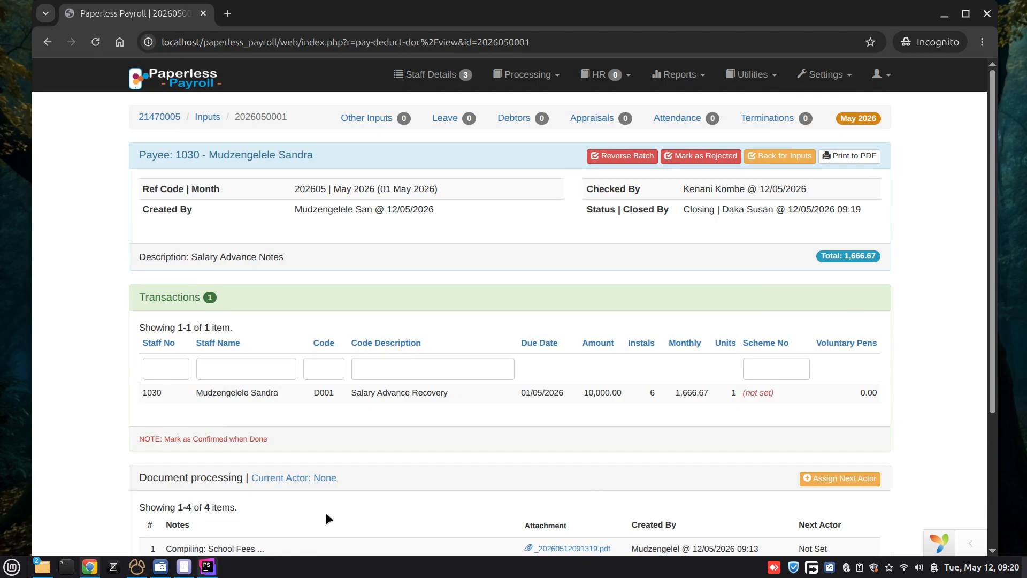
pyautogui.click(882, 74)
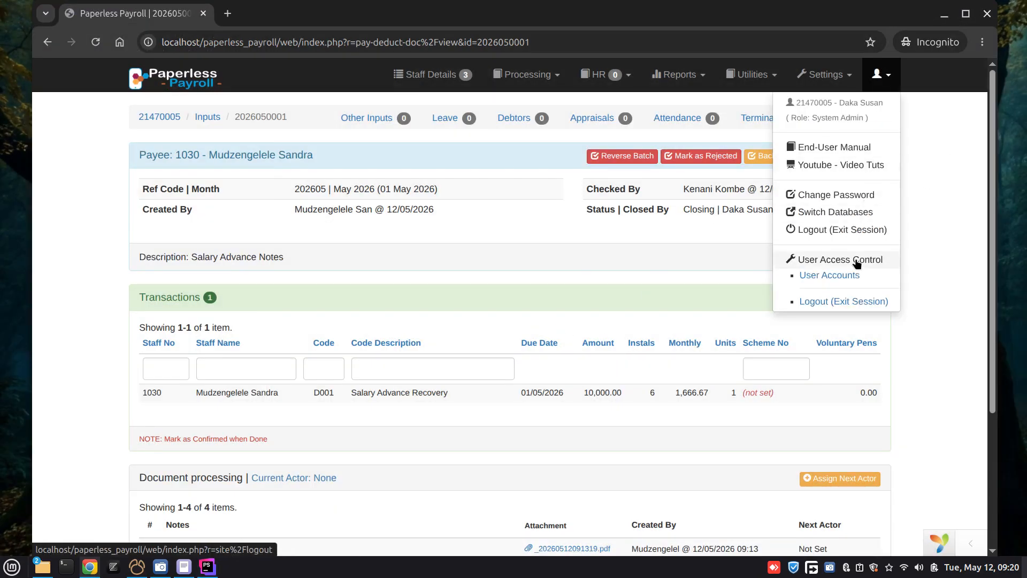
pyautogui.click(851, 298)
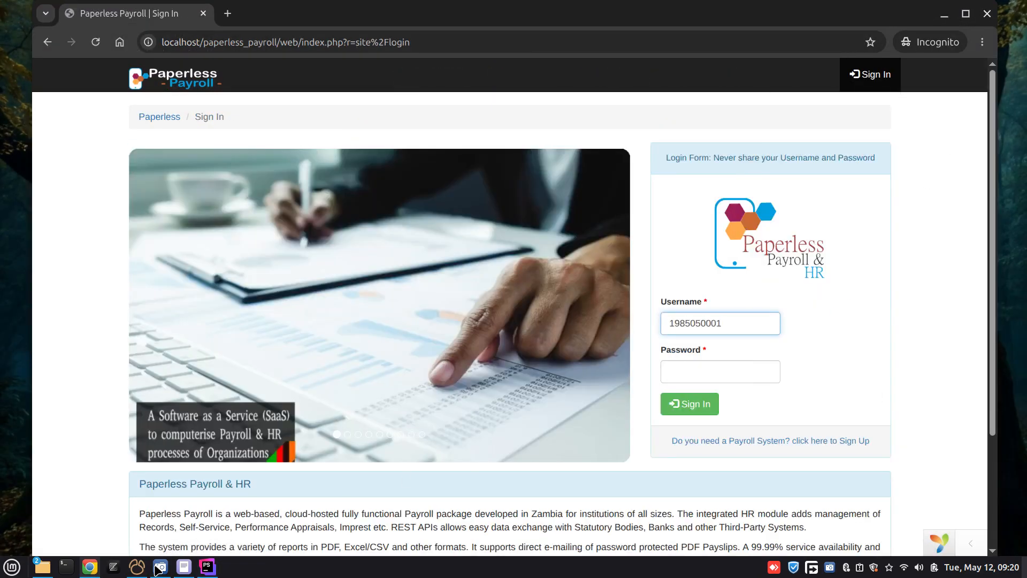